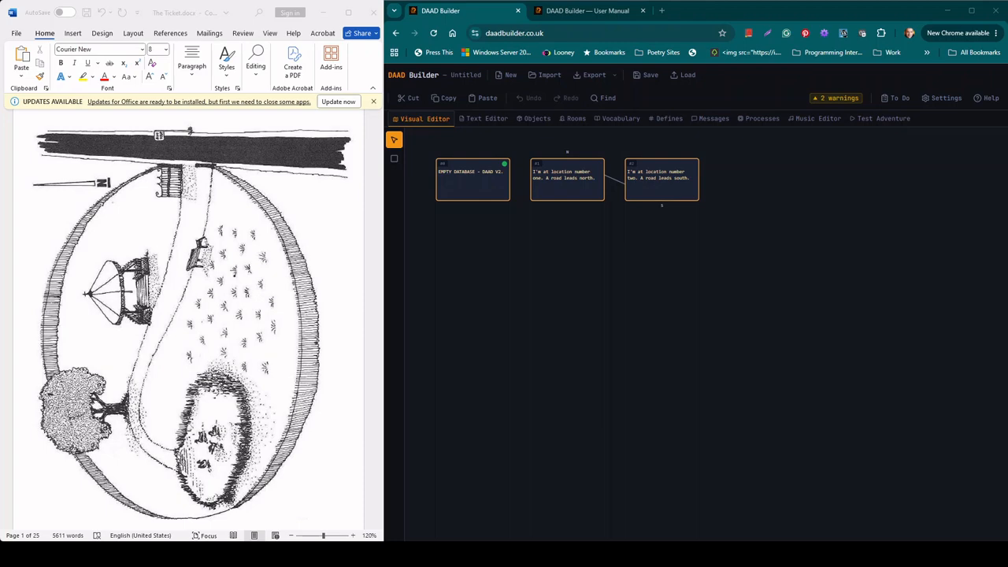
# Look through the generated source code to its end and return to the room map.
pyautogui.click(484, 118)
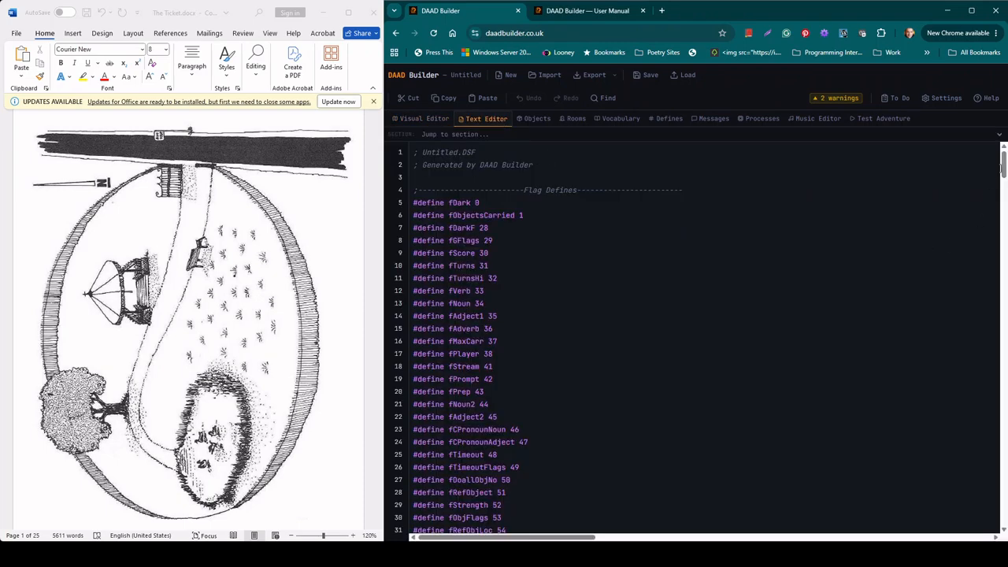
pyautogui.moveTo(1002, 165); pyautogui.dragTo(999, 524)
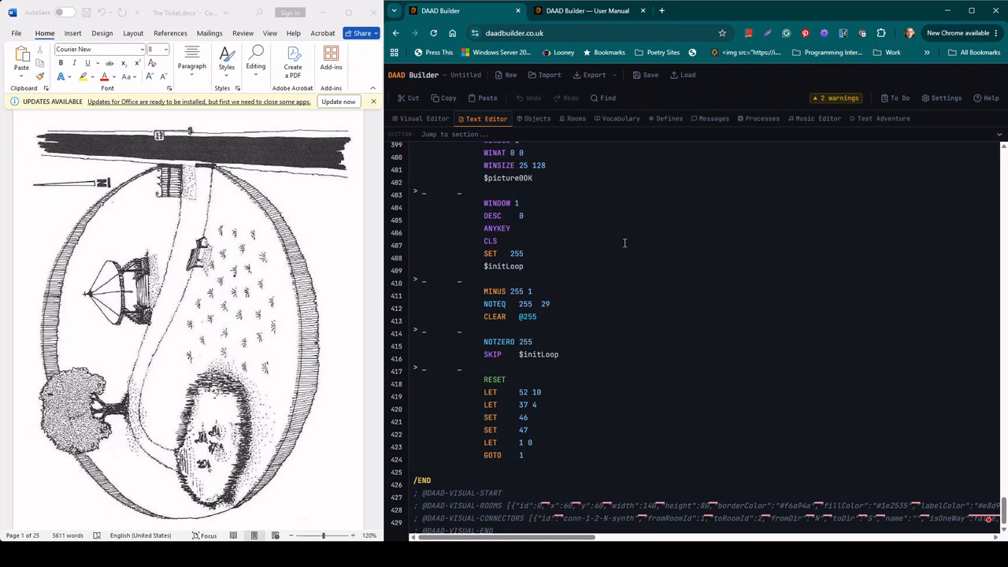
pyautogui.click(417, 120)
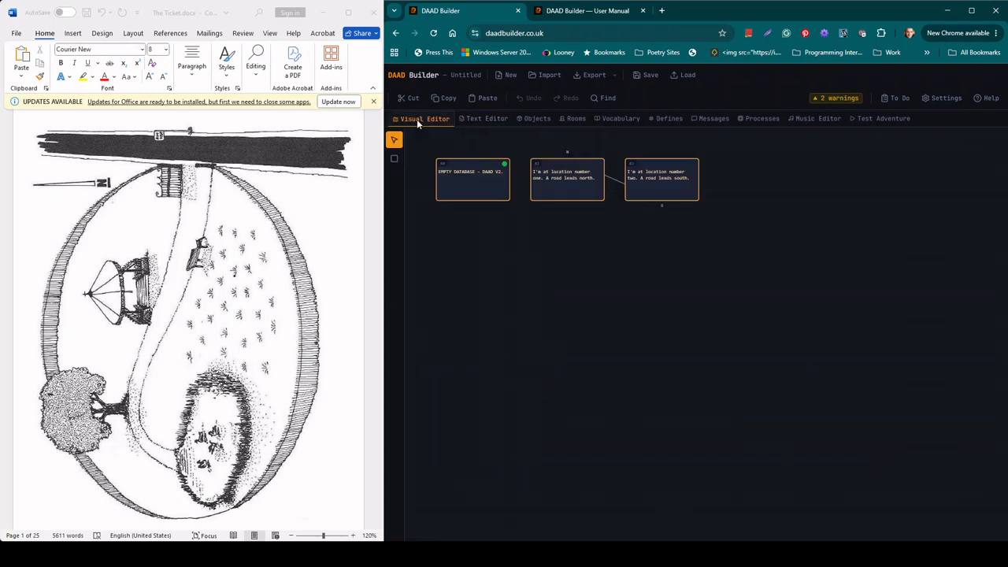
# Add an actor named Patroller to room #1 with noun PATRO and examine message "This is a patroller.".
pyautogui.click(563, 181)
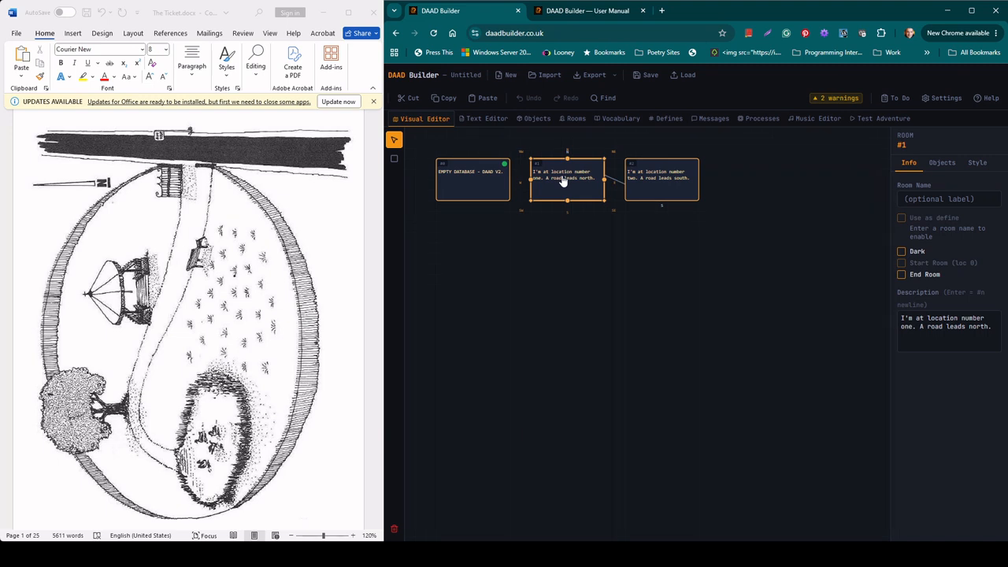
pyautogui.click(942, 163)
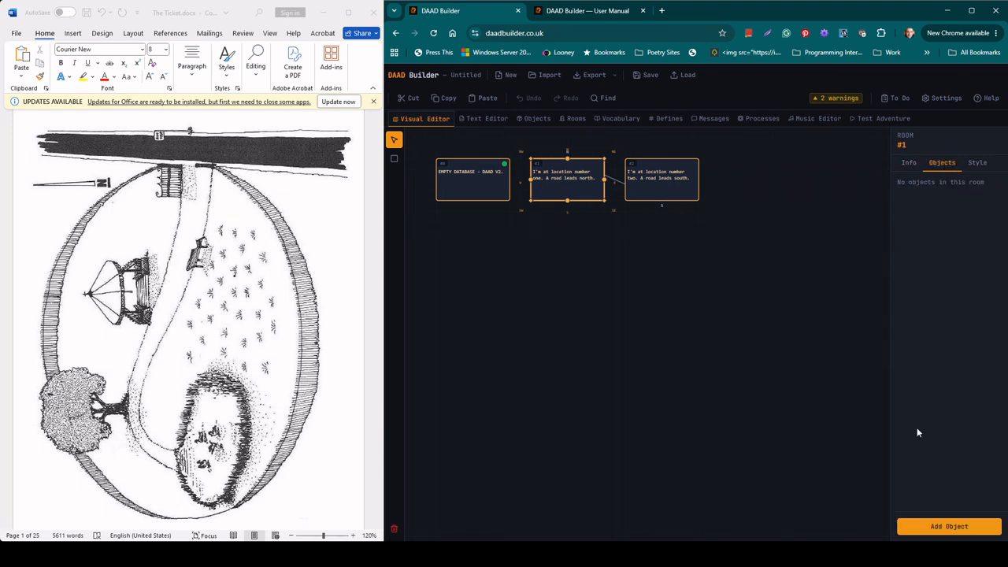
pyautogui.click(948, 526)
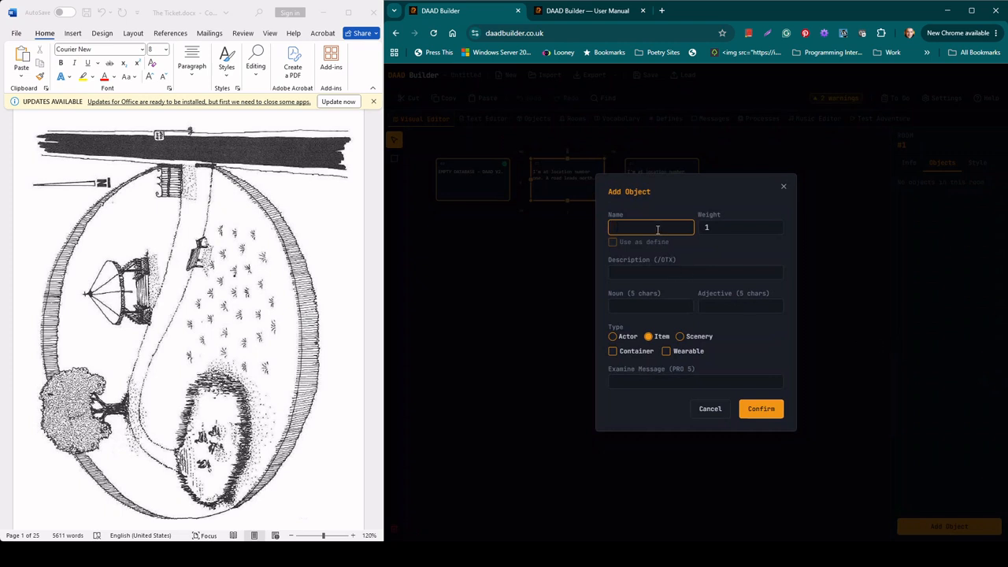
pyautogui.write('Patroller')
pyautogui.click(613, 242)
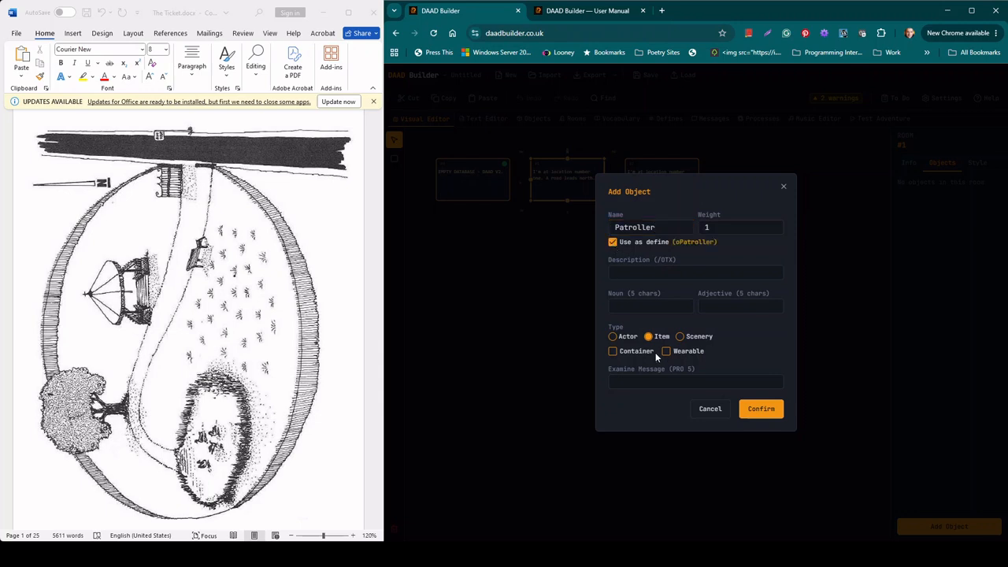
pyautogui.click(651, 304)
pyautogui.write('PATRO')
pyautogui.click(612, 337)
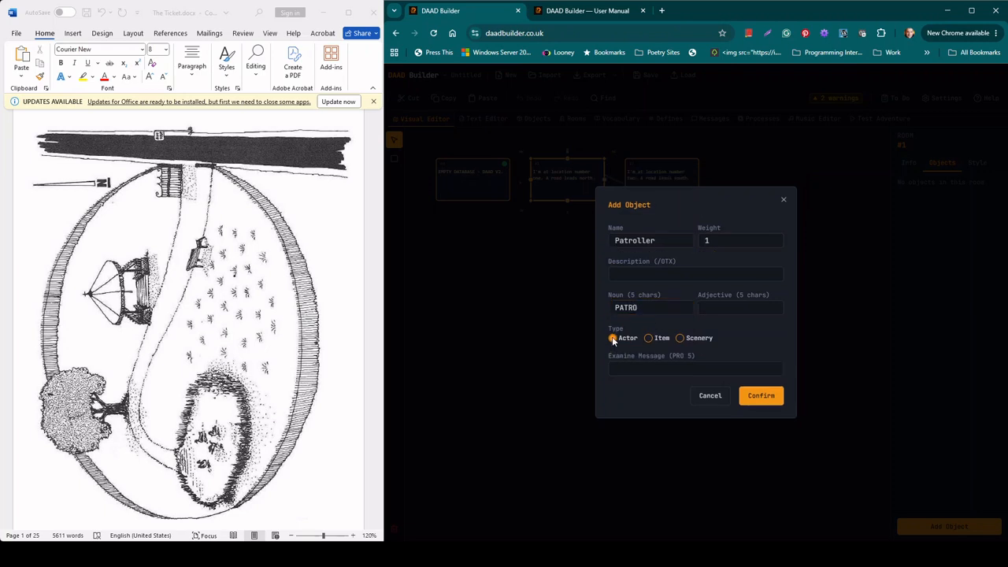
pyautogui.click(708, 367)
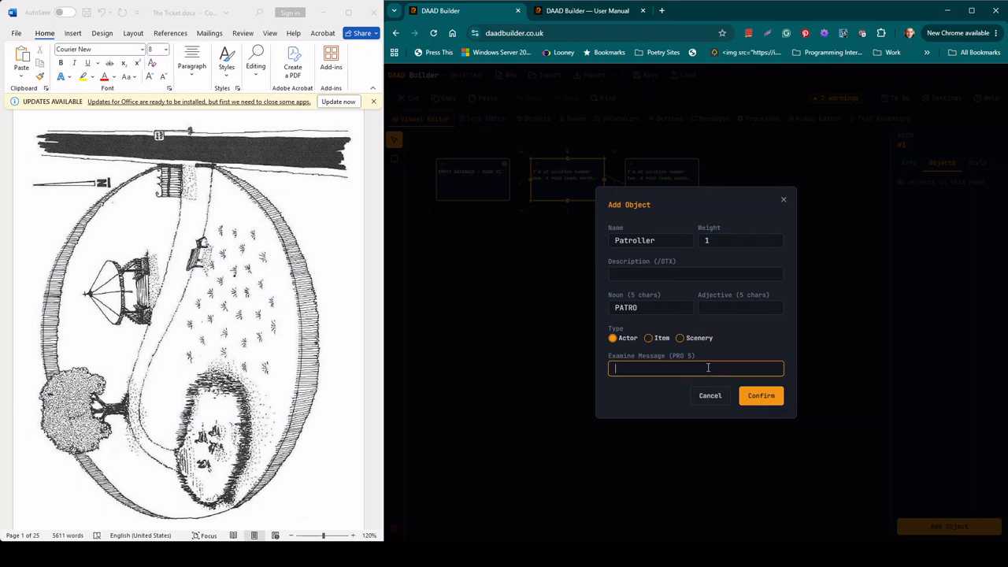
pyautogui.write('This is a patroller.')
pyautogui.click(759, 399)
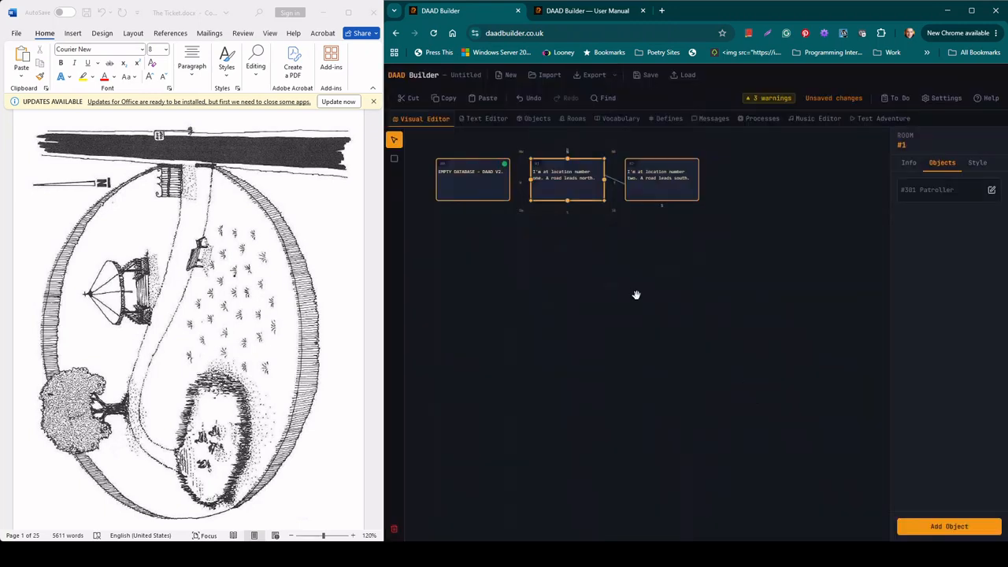
# Enable automatic movements for the Patroller, choosing Patrol with location #2 as the end location.
pyautogui.click(532, 120)
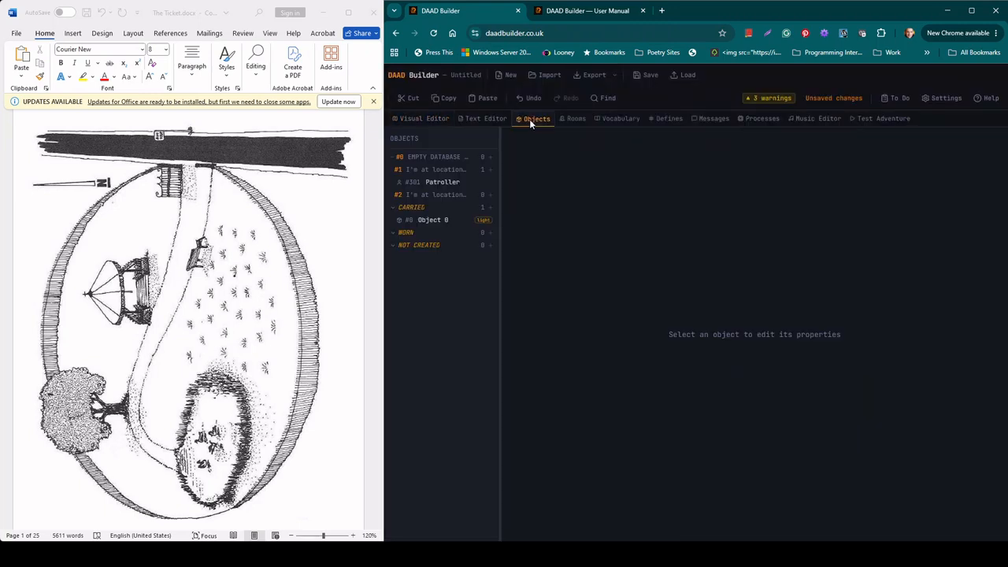
pyautogui.click(440, 182)
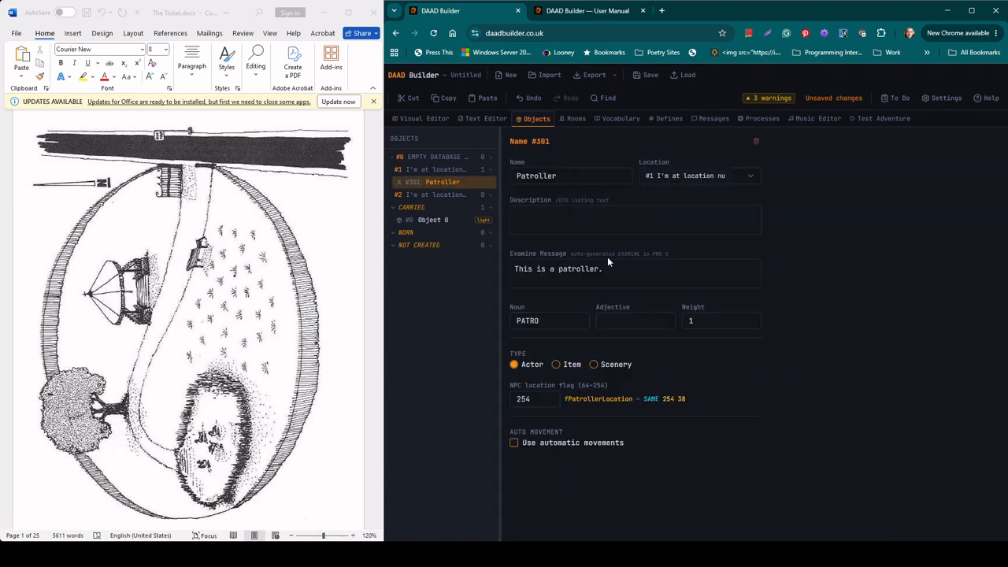
pyautogui.click(514, 443)
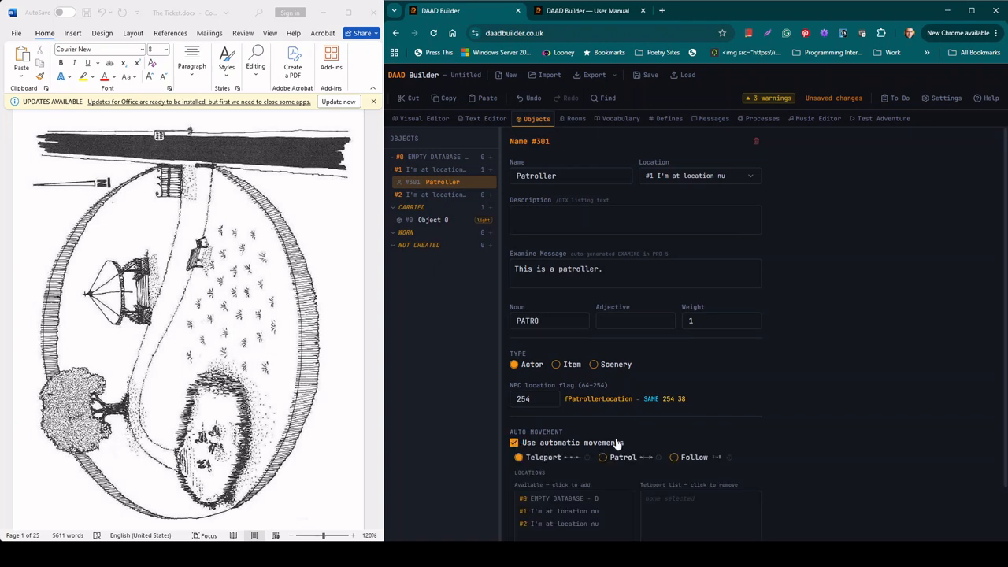
pyautogui.scroll(-1, 776, 392)
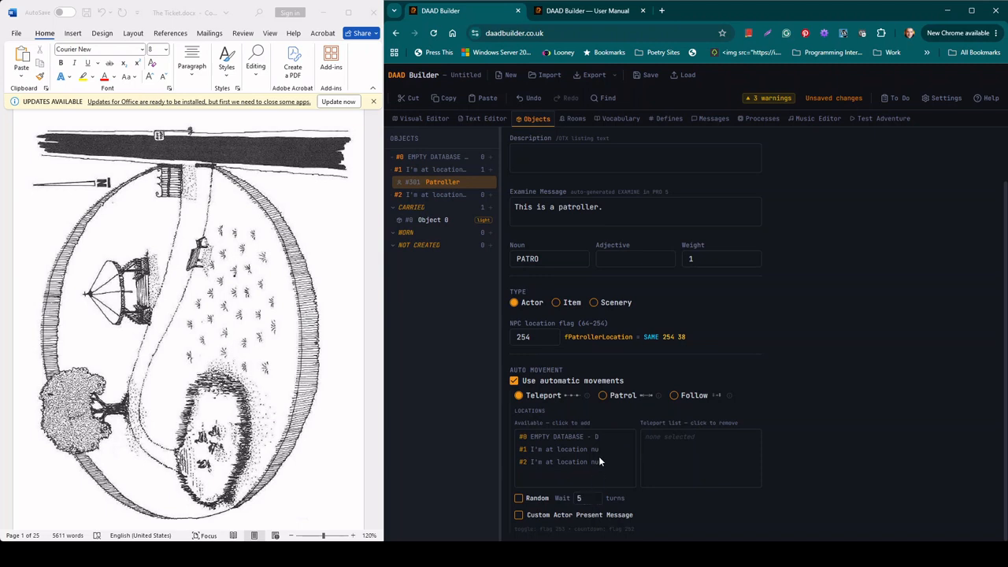
pyautogui.click(603, 395)
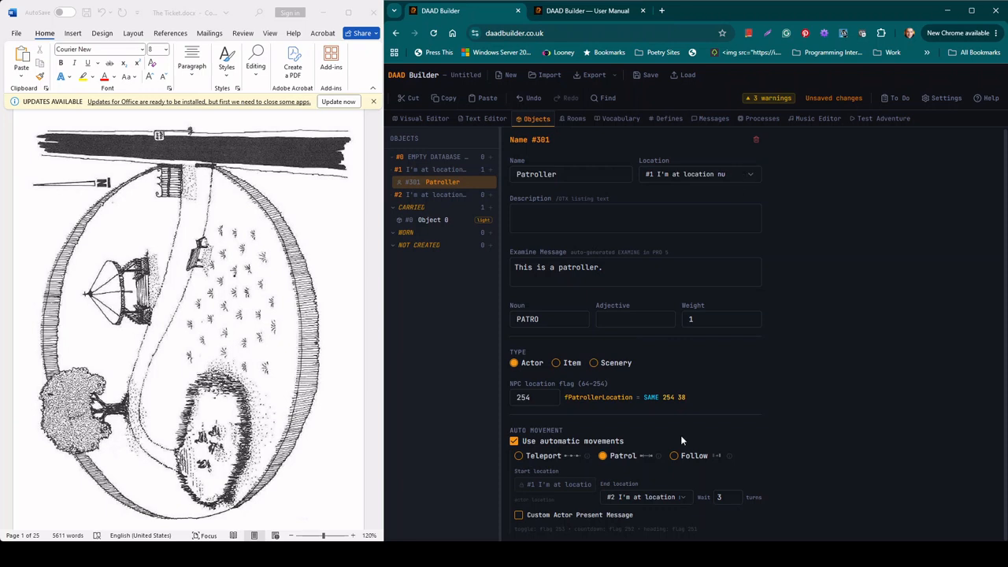
pyautogui.click(682, 496)
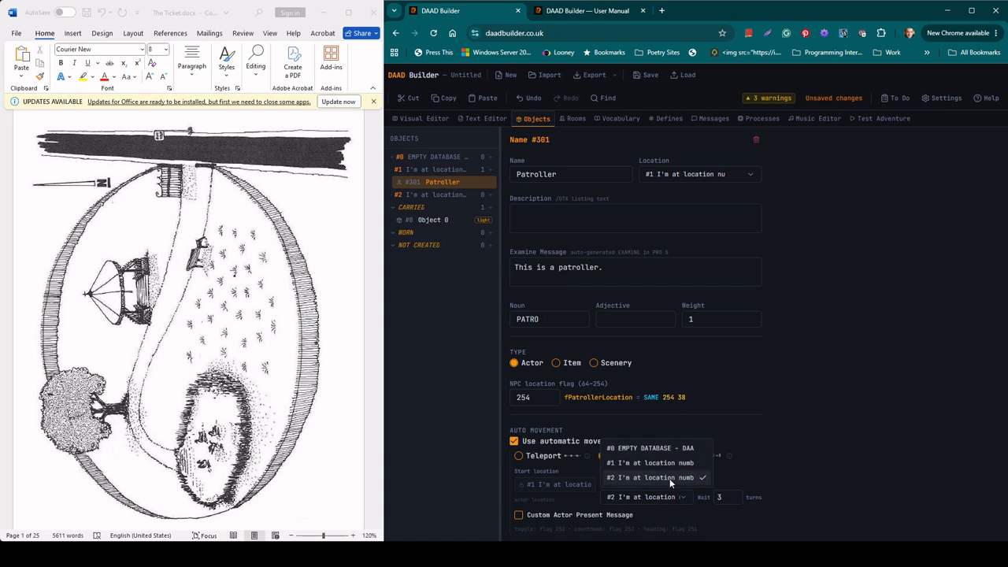
pyautogui.click(669, 477)
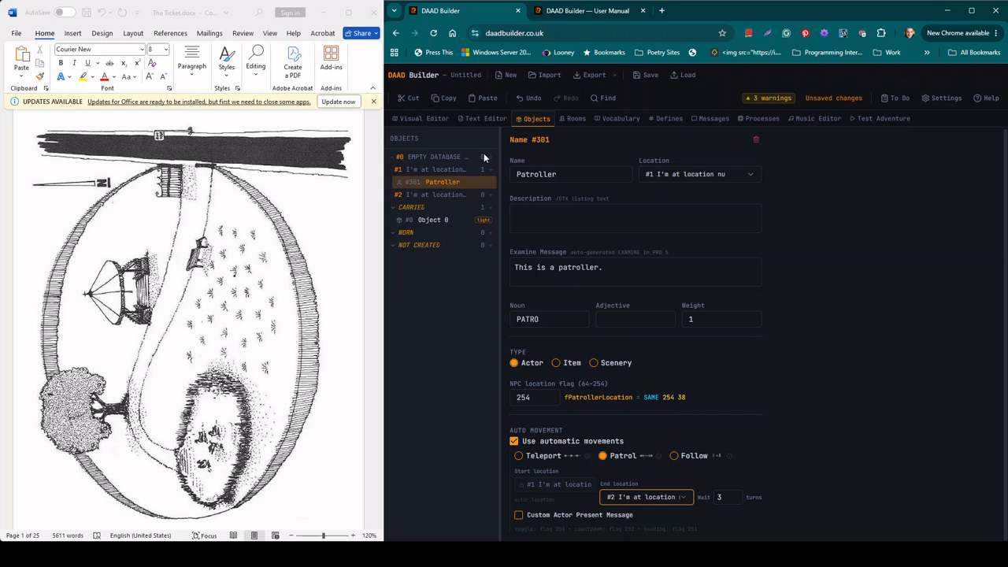
# Add an actor named Dog to room #1 with noun DOG and examine message "This is a dog.".
pyautogui.click(441, 119)
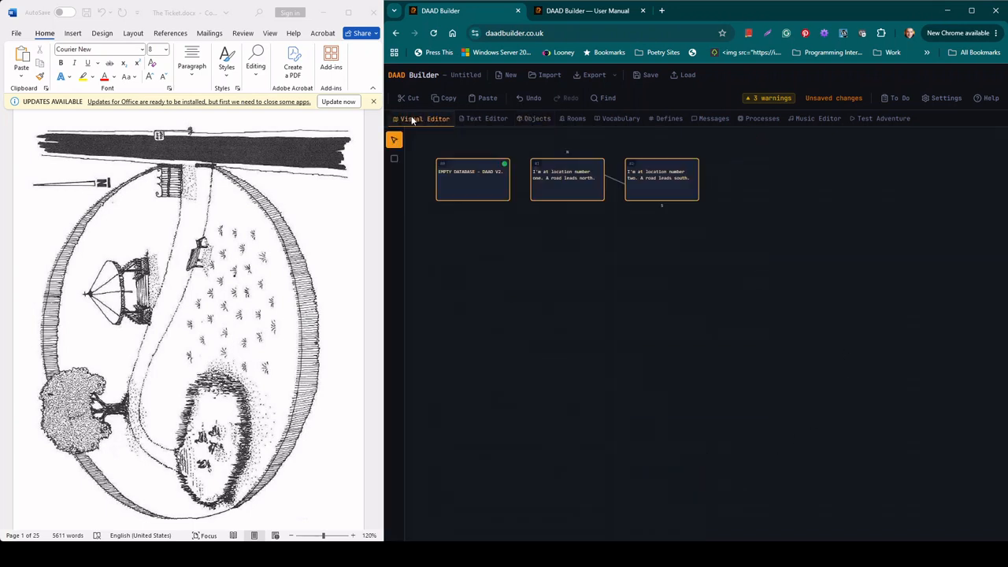
pyautogui.click(562, 183)
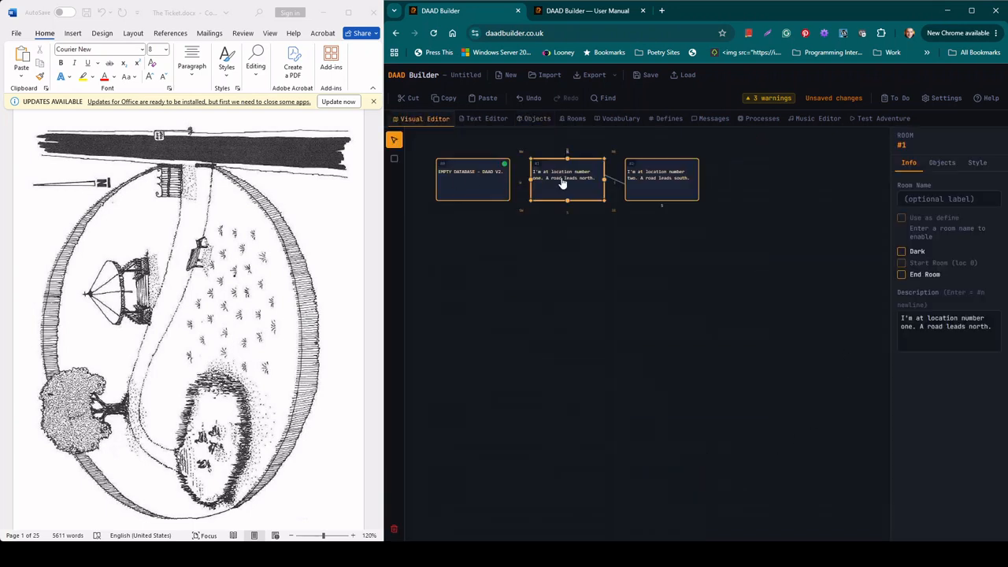
pyautogui.click(937, 163)
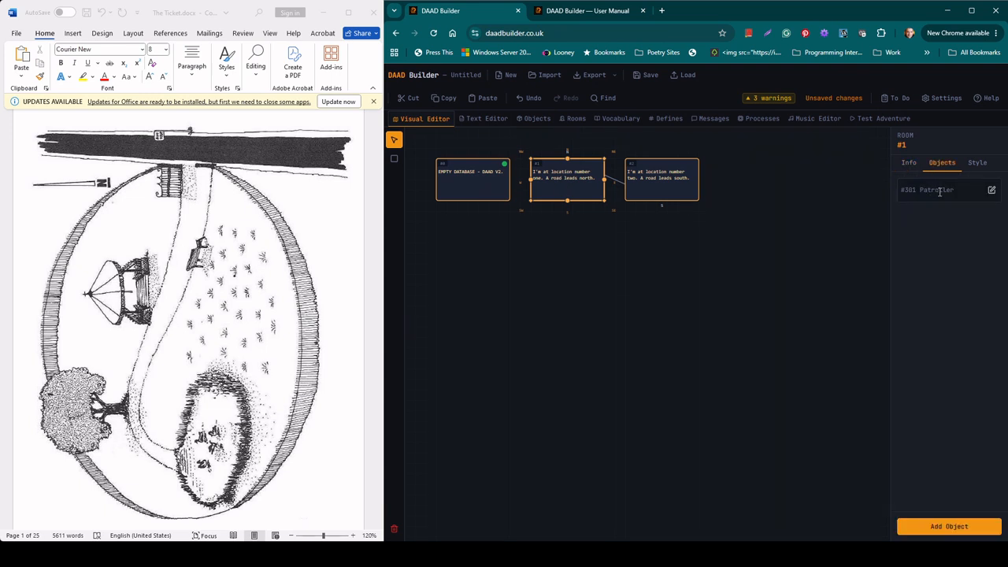
pyautogui.click(966, 526)
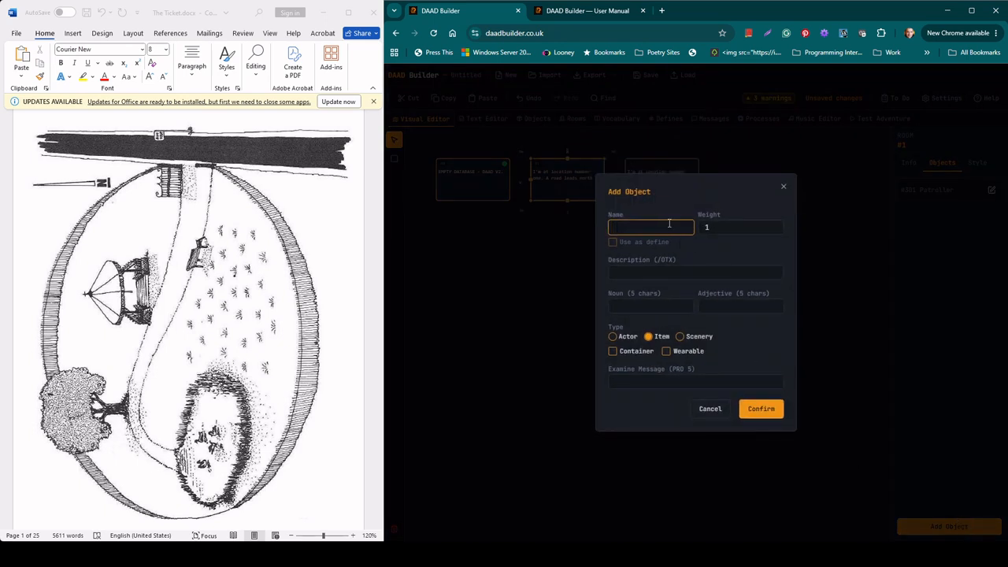
pyautogui.write('Dog')
pyautogui.click(654, 271)
pyautogui.click(637, 304)
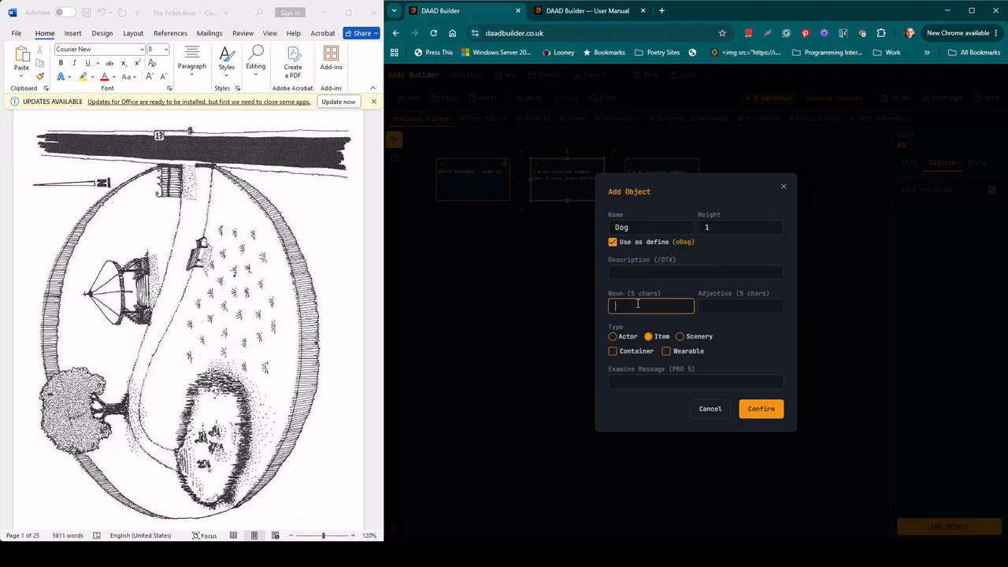
pyautogui.write('DOG')
pyautogui.click(614, 337)
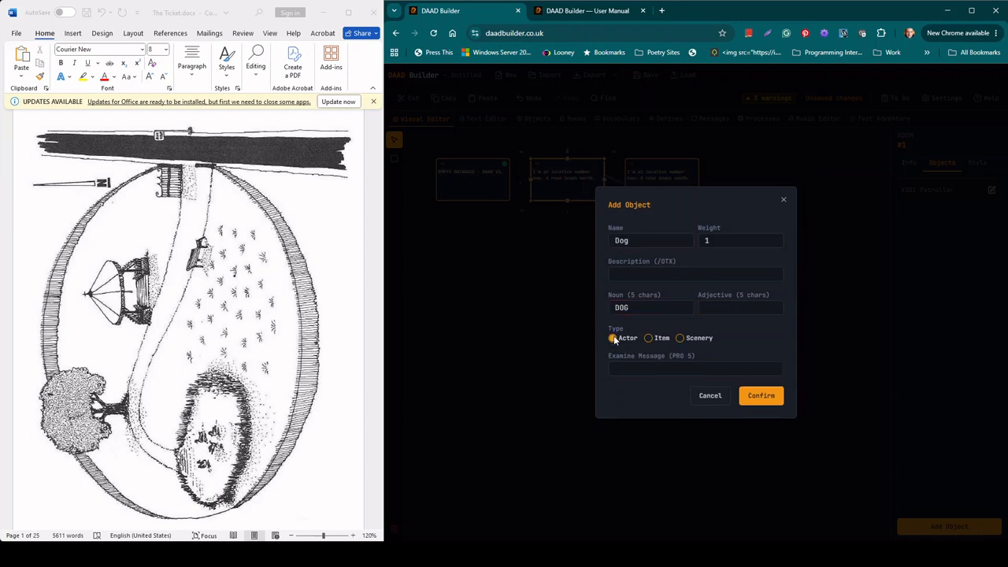
pyautogui.click(651, 370)
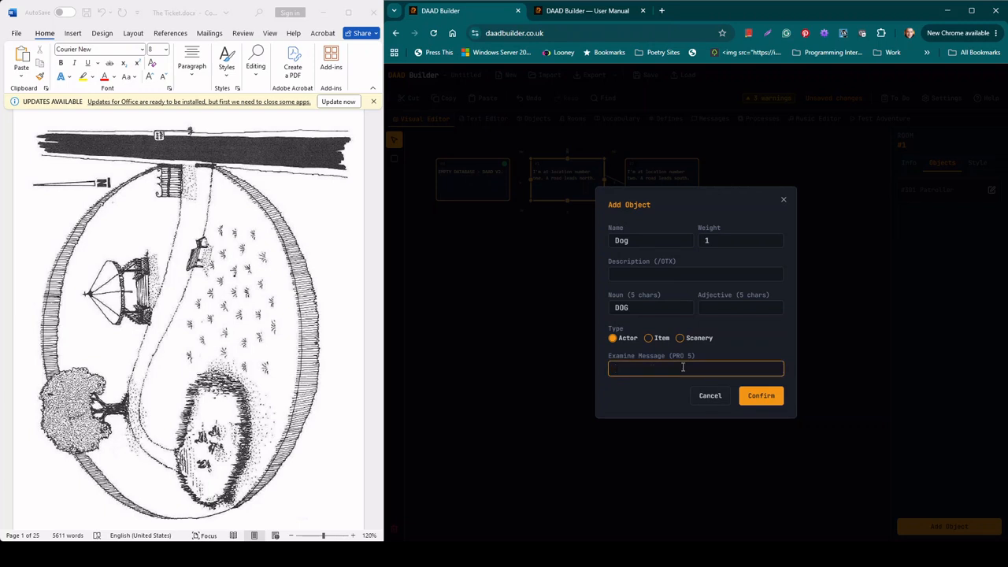
pyautogui.write('This is a dog.')
pyautogui.click(760, 396)
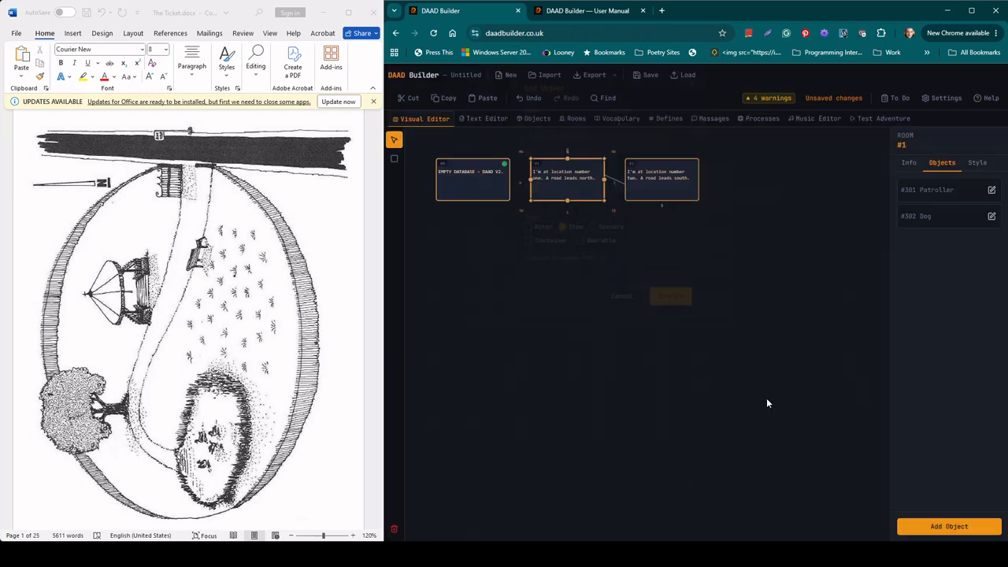
# Enable automatic movements for the Dog, choosing Follow with fPatrollerLocation as the follow flag.
pyautogui.click(543, 121)
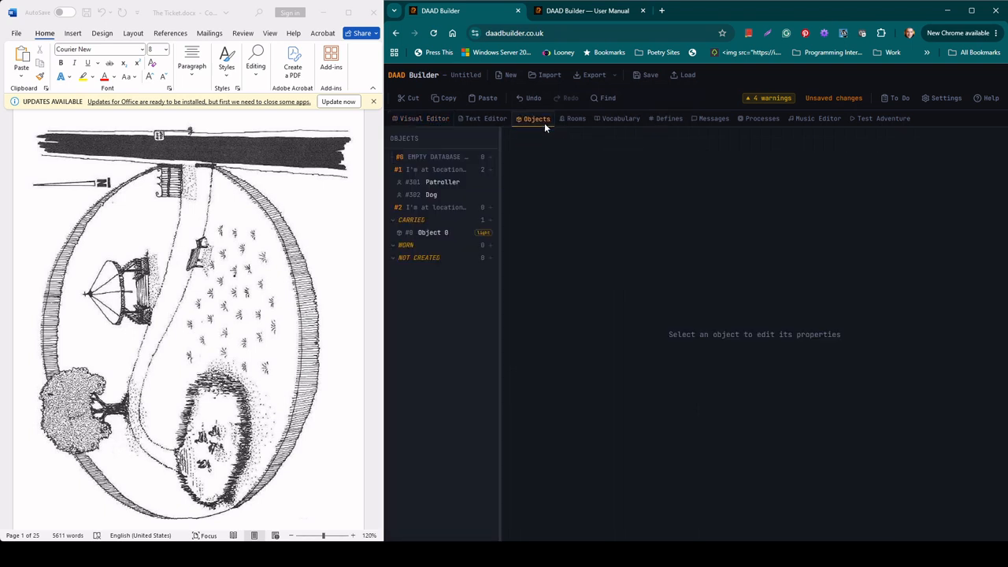
pyautogui.click(434, 194)
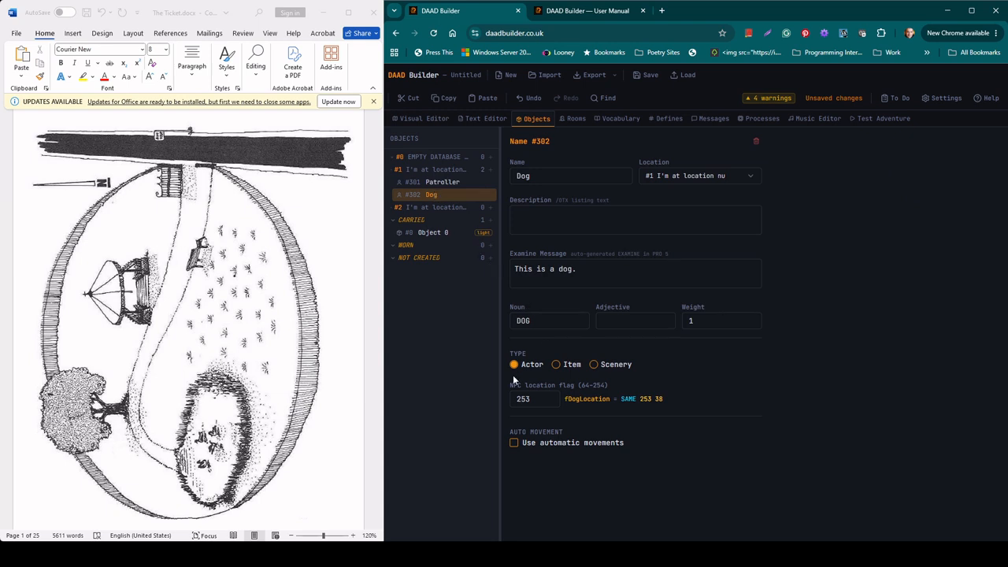
pyautogui.click(514, 443)
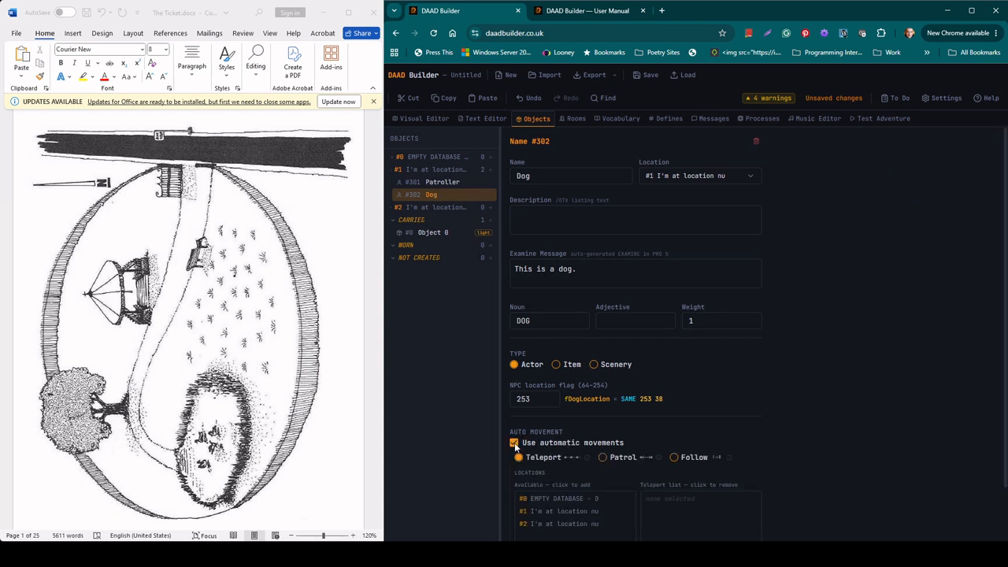
pyautogui.scroll(-1, 858, 450)
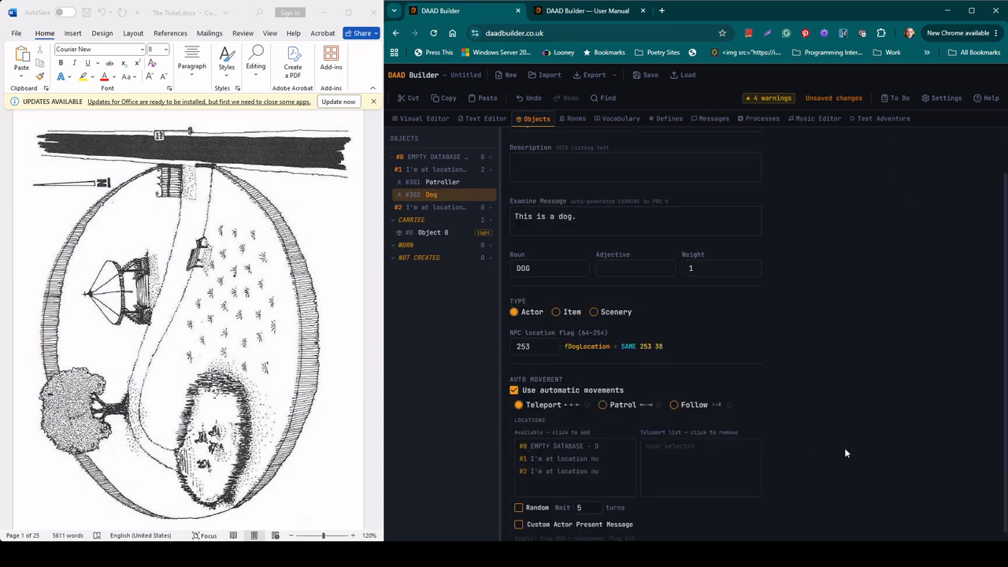
pyautogui.click(676, 406)
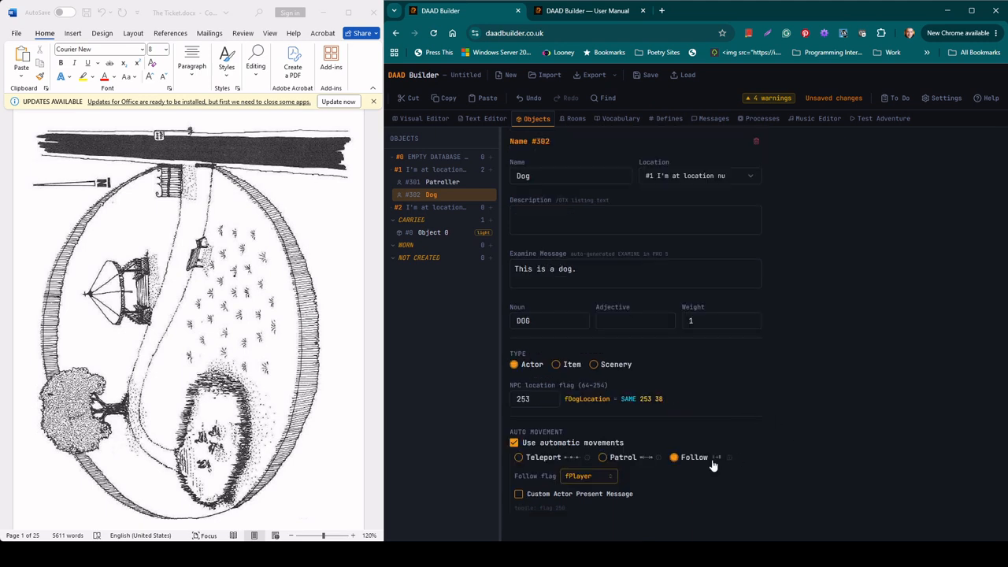
pyautogui.click(597, 477)
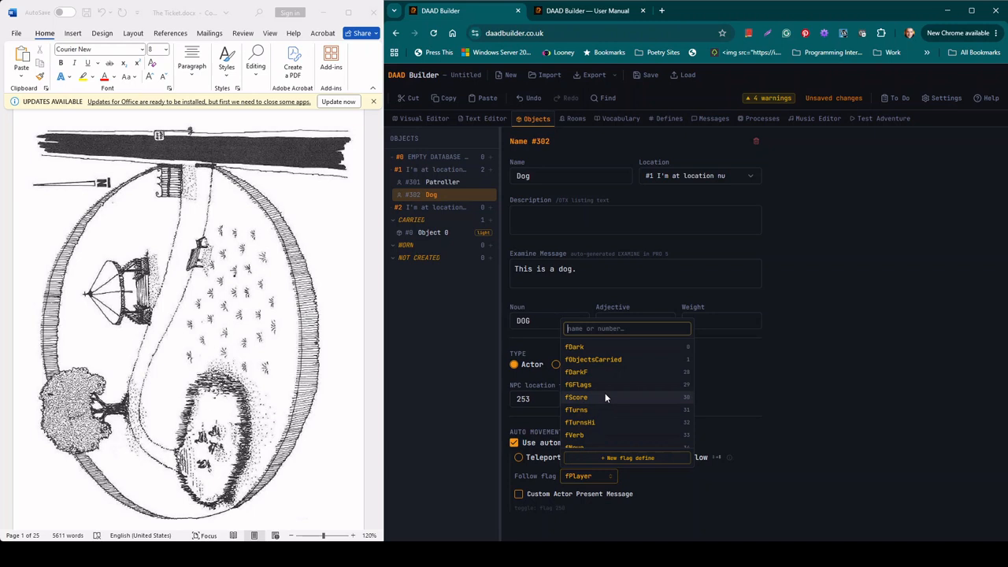
pyautogui.write('fPa')
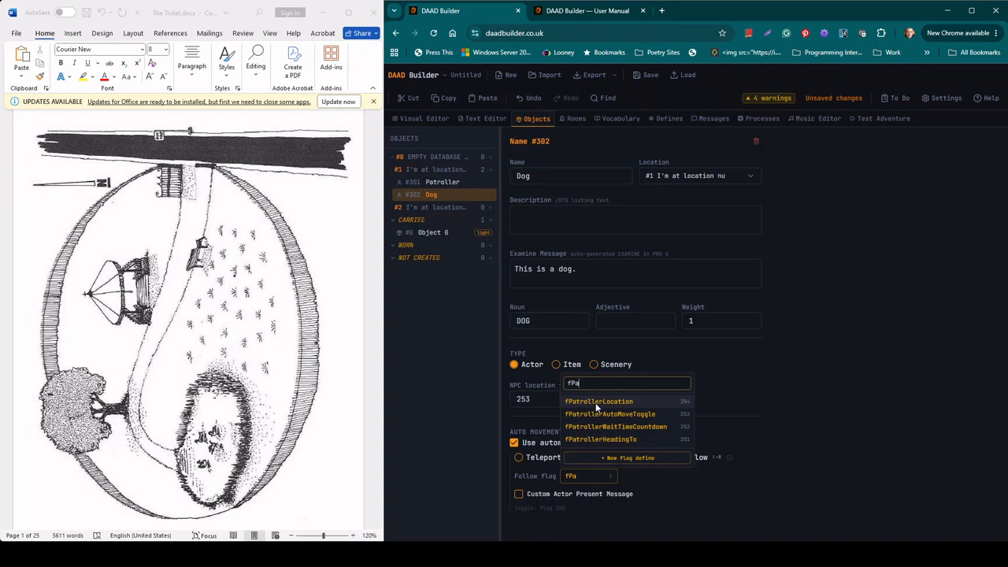
pyautogui.click(596, 403)
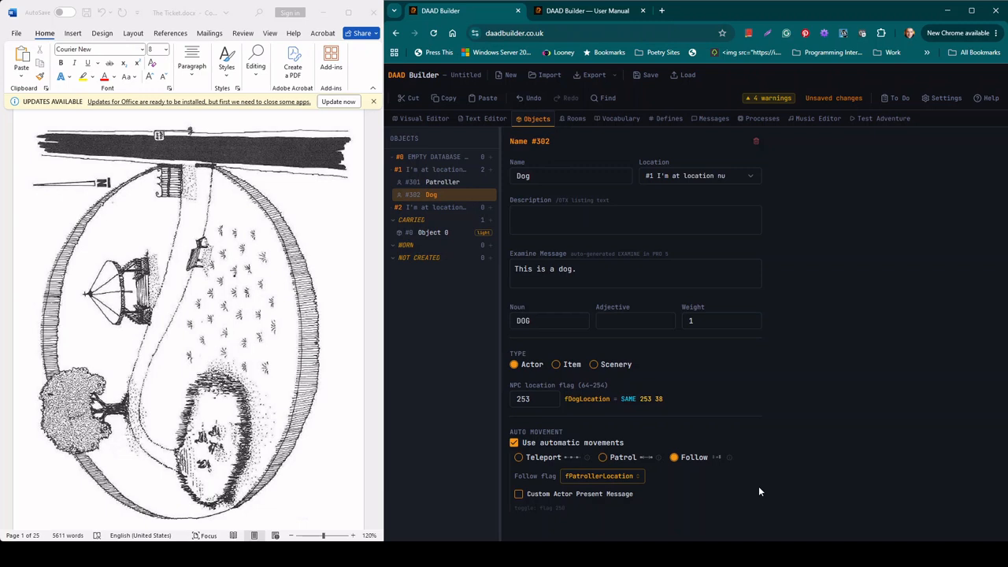
# Filter the flags by "fpatrol" and choose fPatrollerLocation as the Dog's follow flag.
pyautogui.click(614, 476)
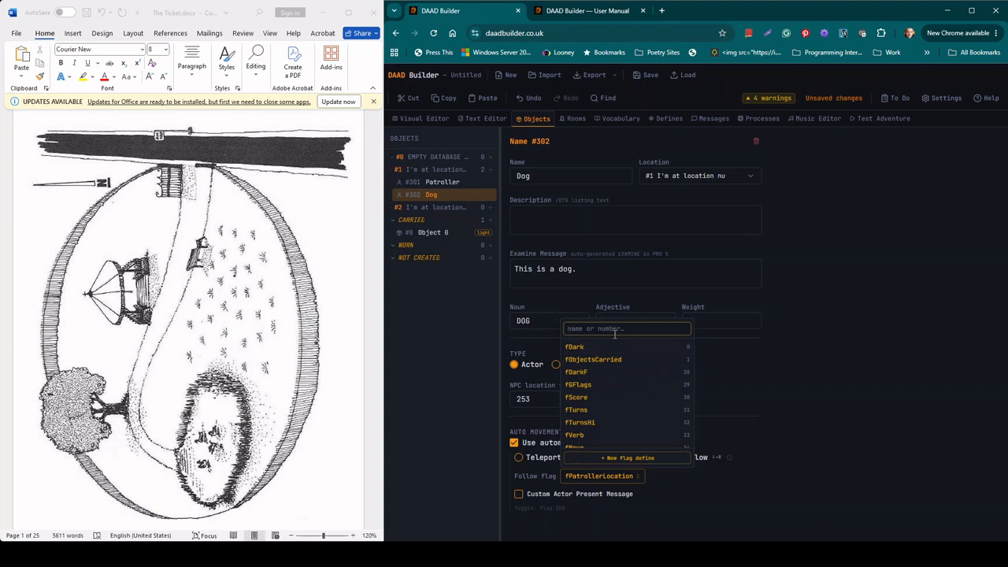
pyautogui.write('fpat')
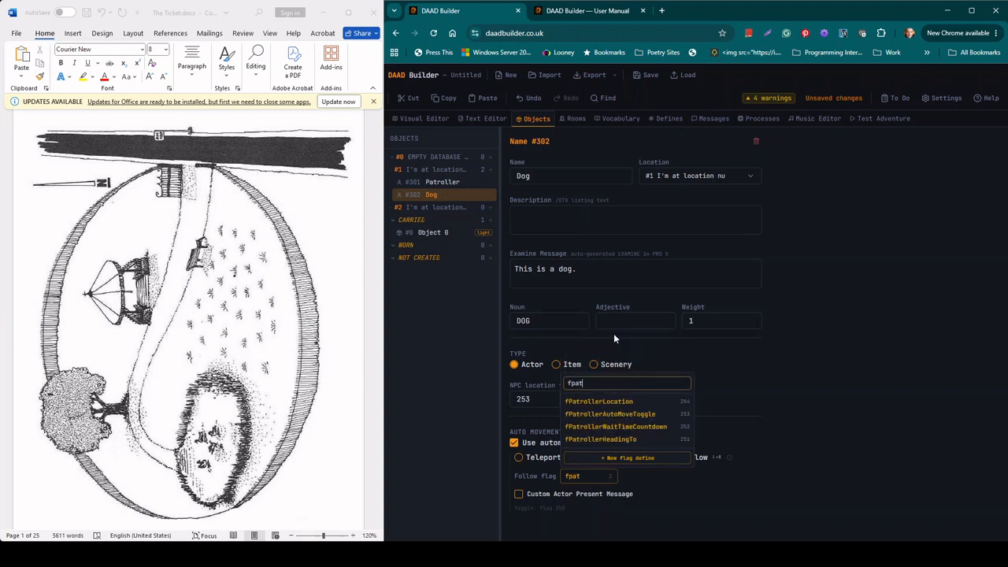
pyautogui.write('rol')
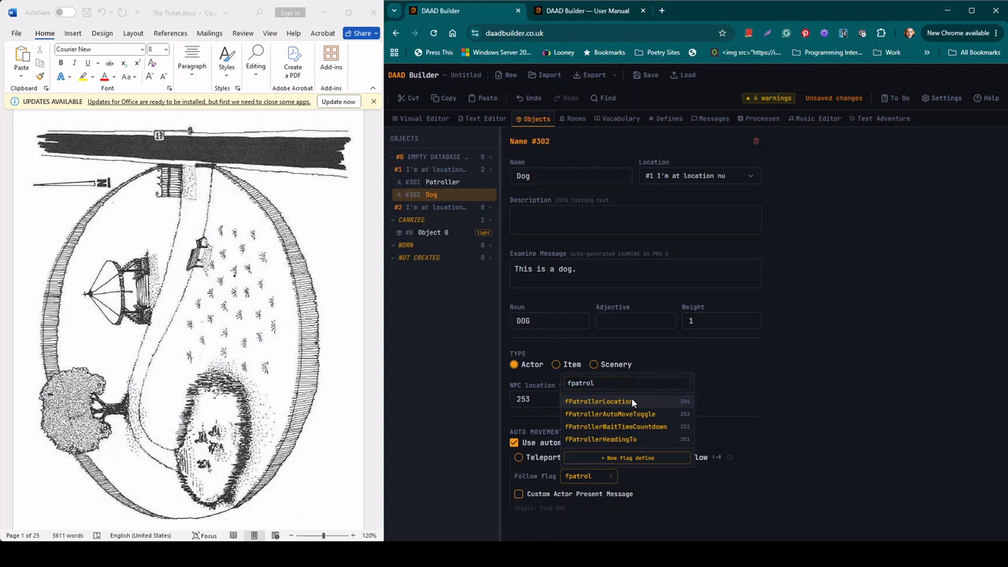
pyautogui.click(631, 400)
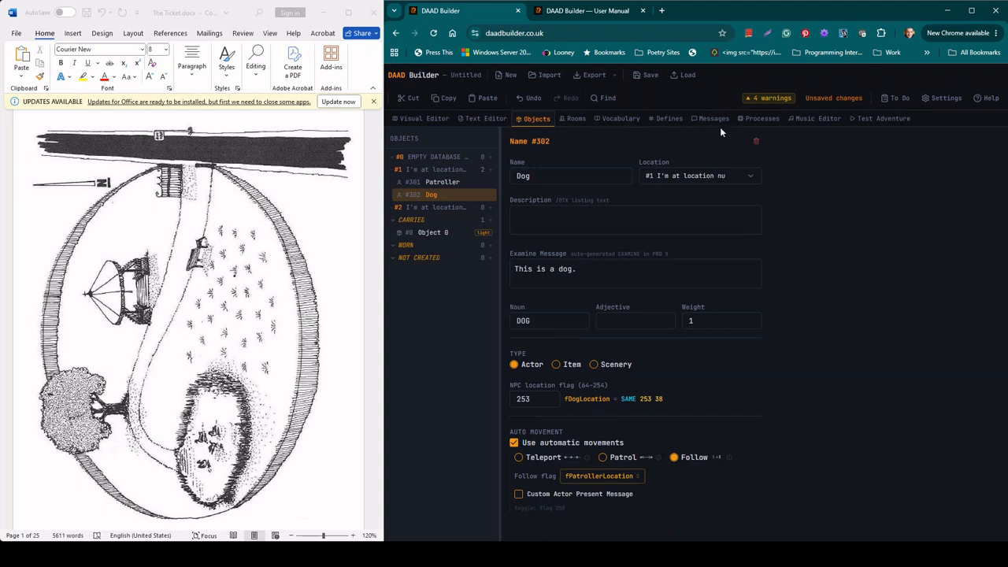
# Examine the PRO 6 Init process entries, including the condacts of the last entry before the automatic actor location entries.
pyautogui.click(744, 119)
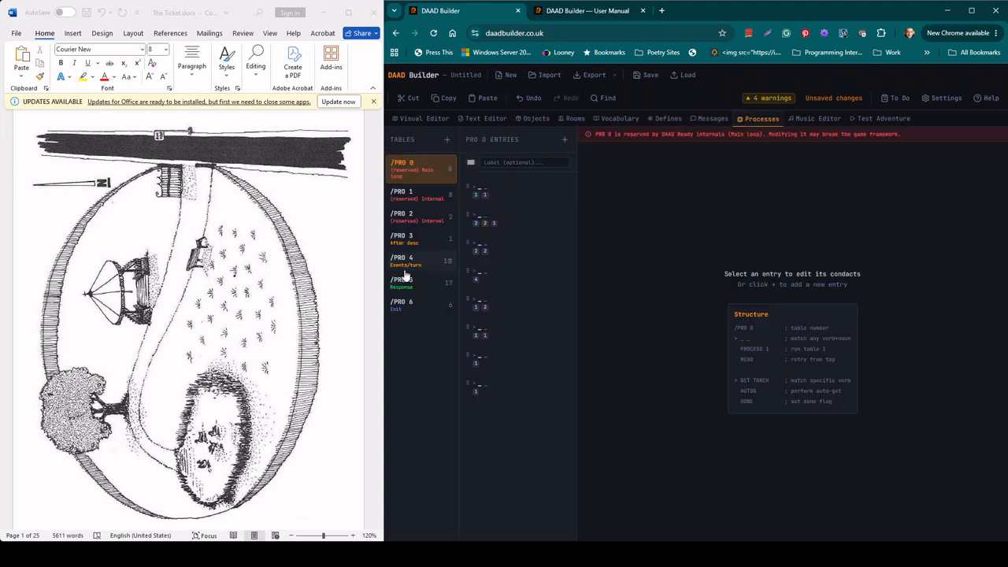
pyautogui.click(405, 304)
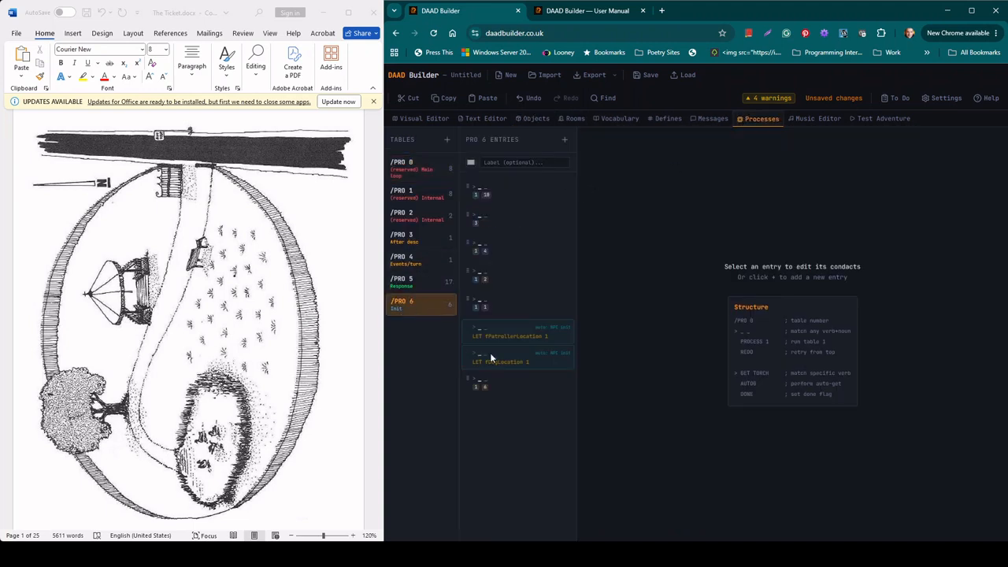
pyautogui.click(511, 302)
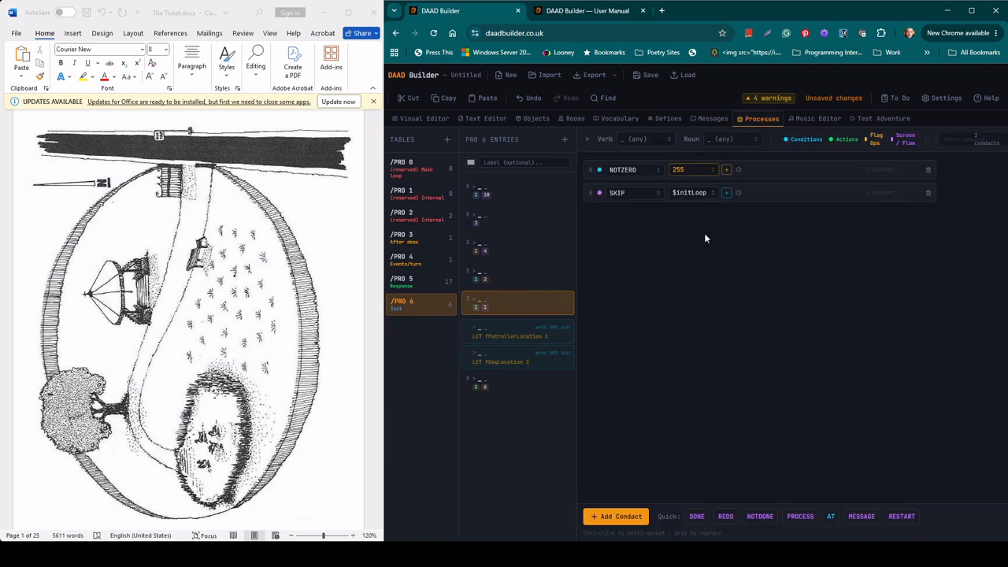
pyautogui.click(965, 139)
pyautogui.click(883, 193)
pyautogui.click(954, 143)
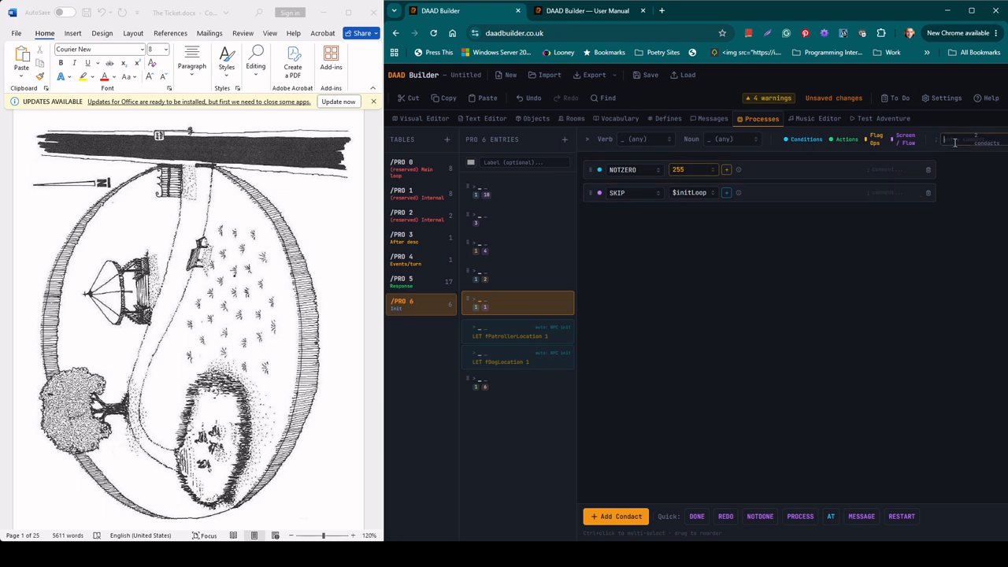
pyautogui.click(899, 170)
# Review the generated source code down to the automatic movement section of PRO 3.
pyautogui.click(487, 119)
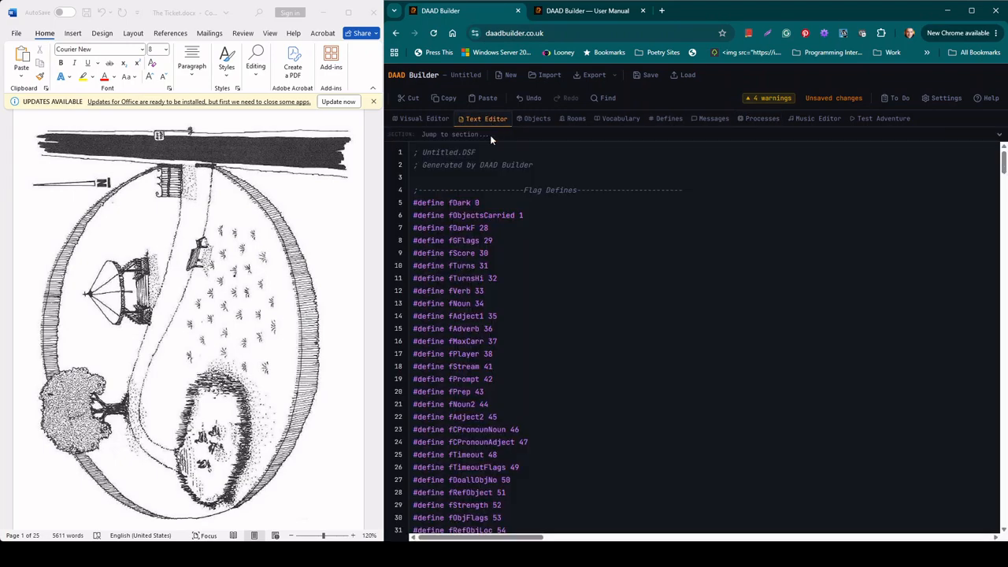
pyautogui.scroll(-20, 582, 297)
pyautogui.scroll(-20, 582, 298)
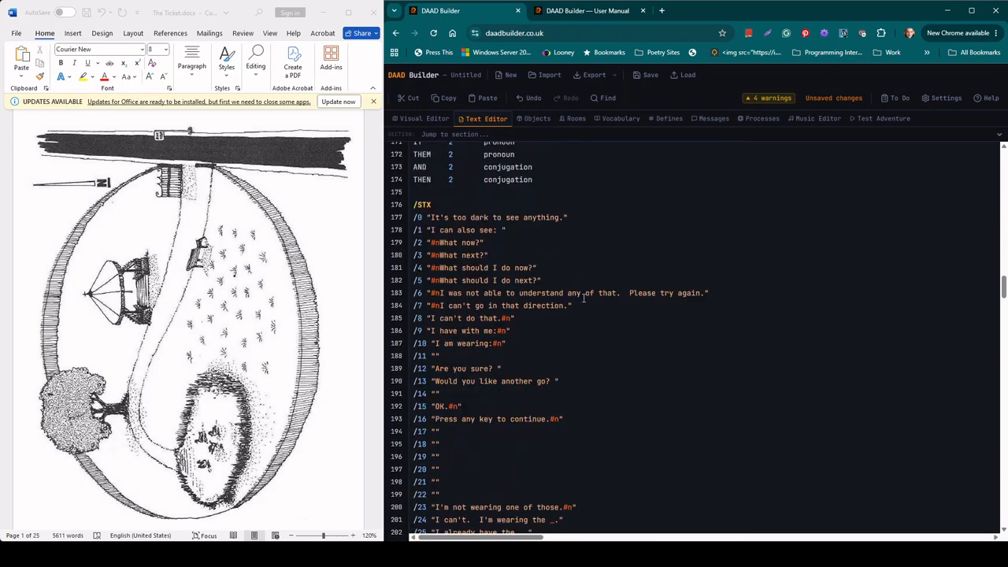
pyautogui.scroll(-4, 583, 295)
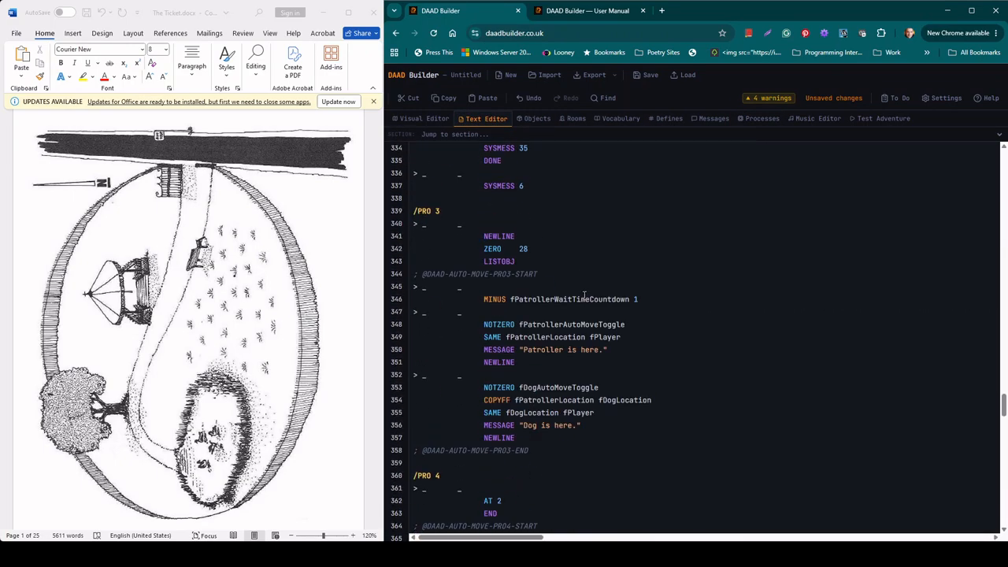
pyautogui.scroll(1, 584, 295)
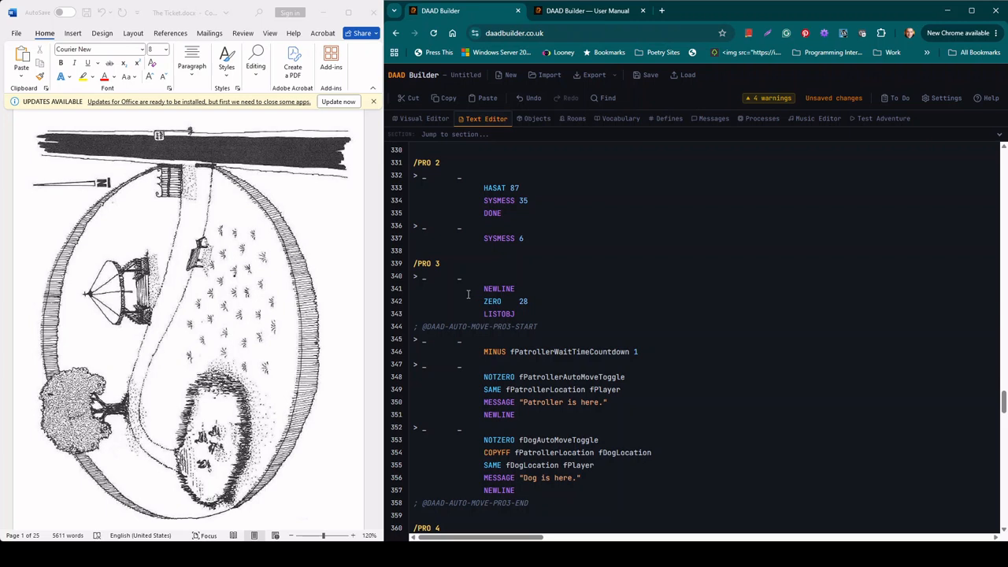
# Create a new English project named "The Ticket".
pyautogui.click(429, 119)
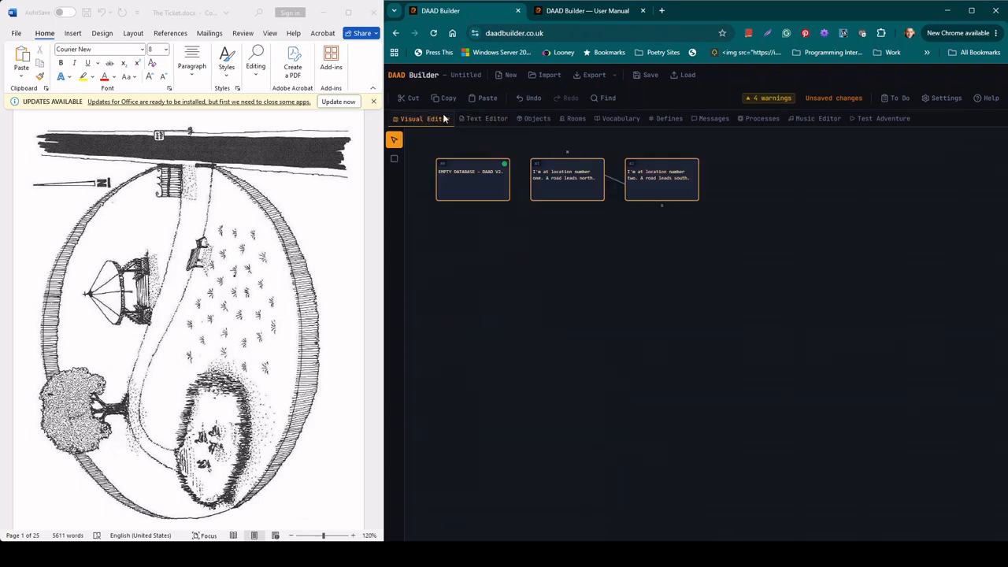
pyautogui.click(507, 74)
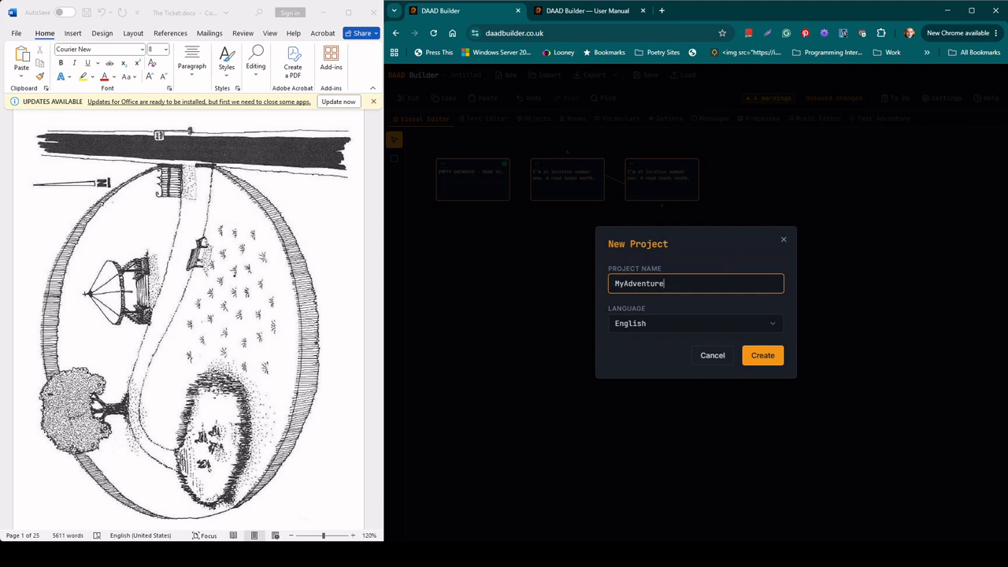
pyautogui.moveTo(664, 284); pyautogui.dragTo(586, 285)
pyautogui.write('The Ticket')
pyautogui.click(764, 358)
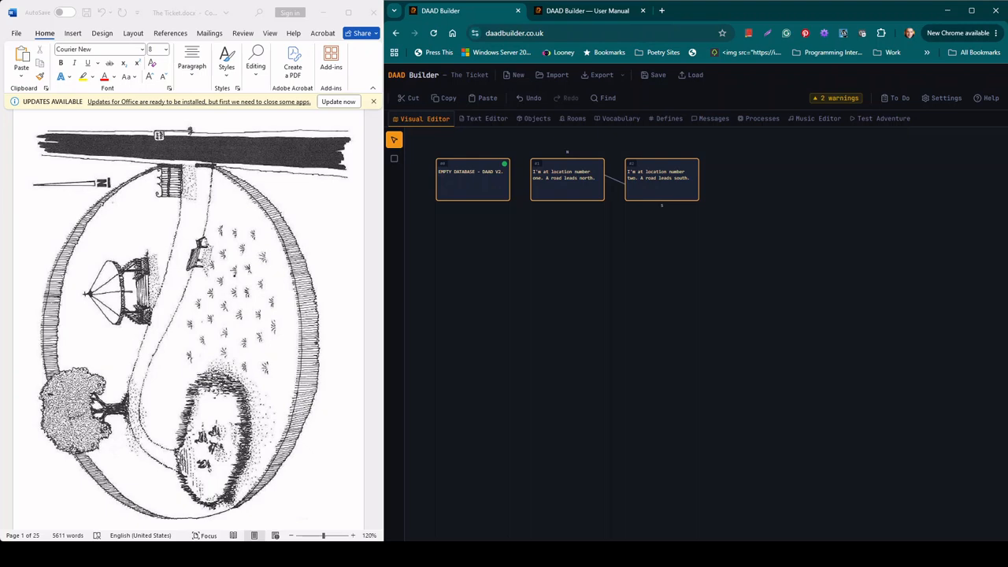
# Show the Locations list and the Diagram 3 block map in the Word document.
pyautogui.scroll(-10, 189, 315)
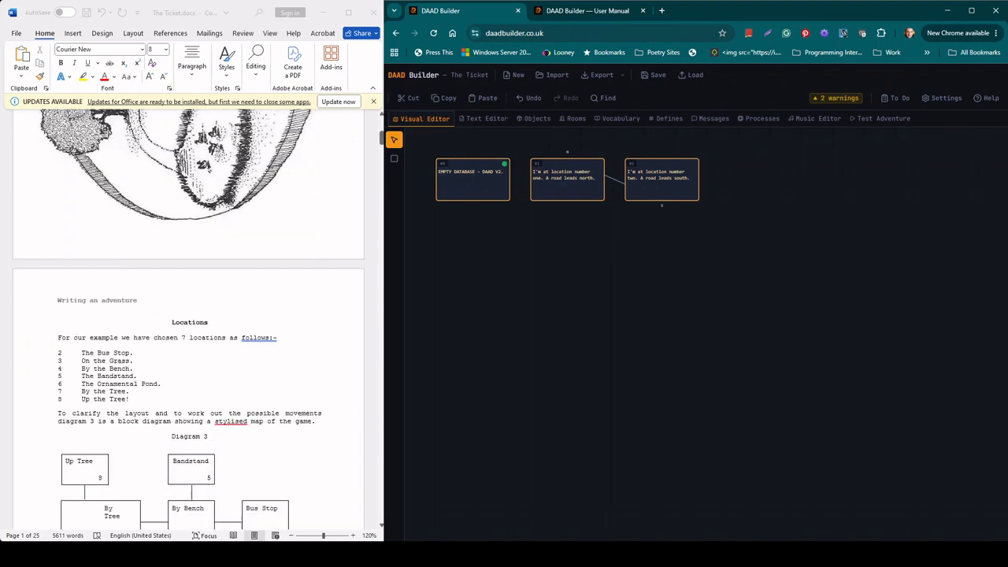
pyautogui.scroll(-2, 189, 315)
pyautogui.scroll(-1, 189, 315)
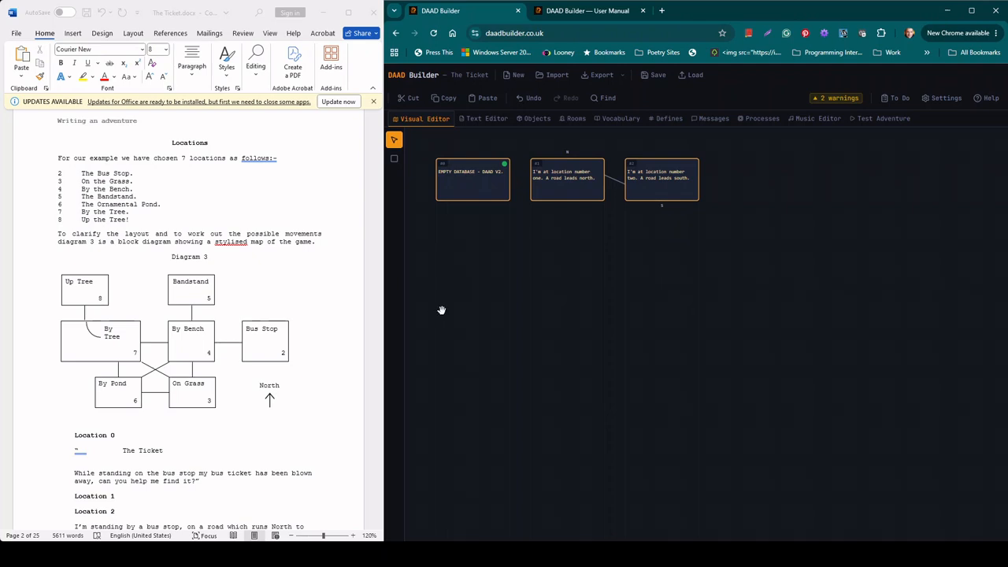
# Clear the description of room #1 and delete the connector between rooms #1 and #2.
pyautogui.click(560, 192)
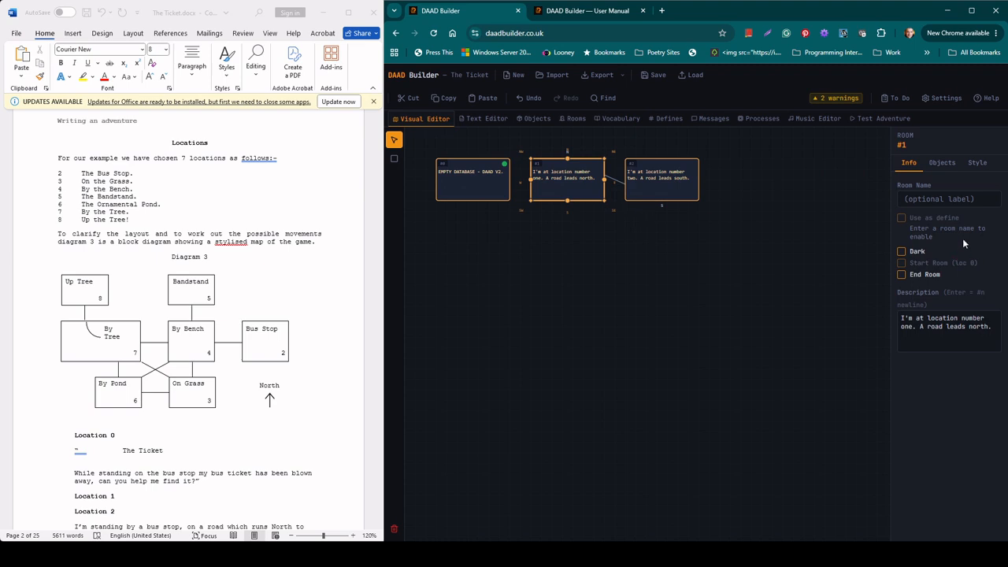
pyautogui.moveTo(990, 331); pyautogui.dragTo(895, 322)
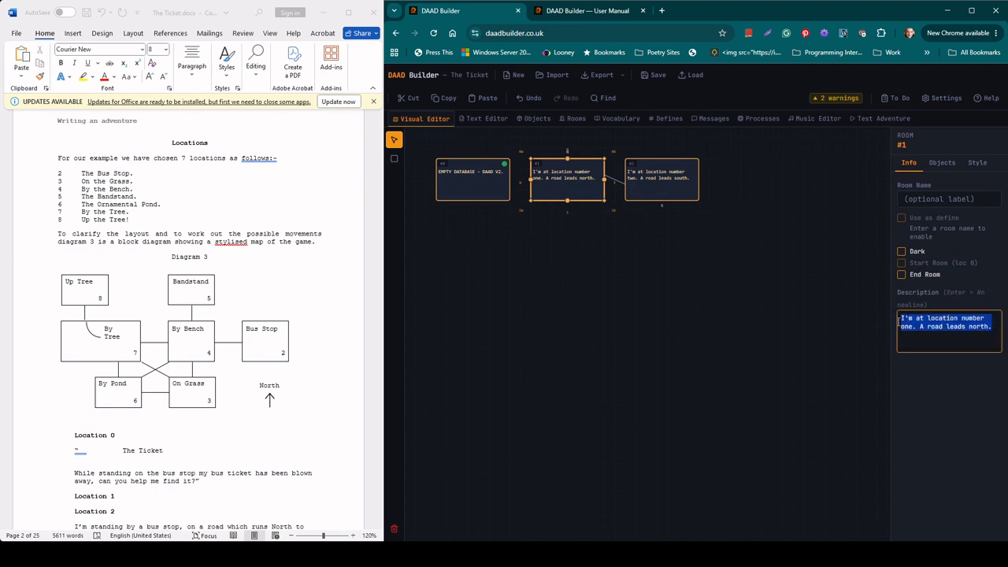
pyautogui.press('BackSpace')
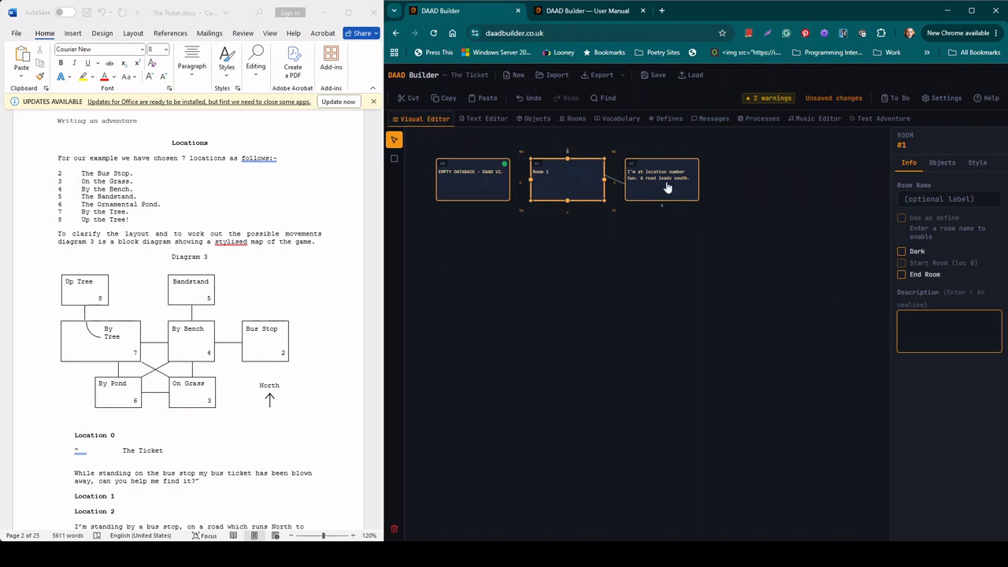
pyautogui.click(621, 188)
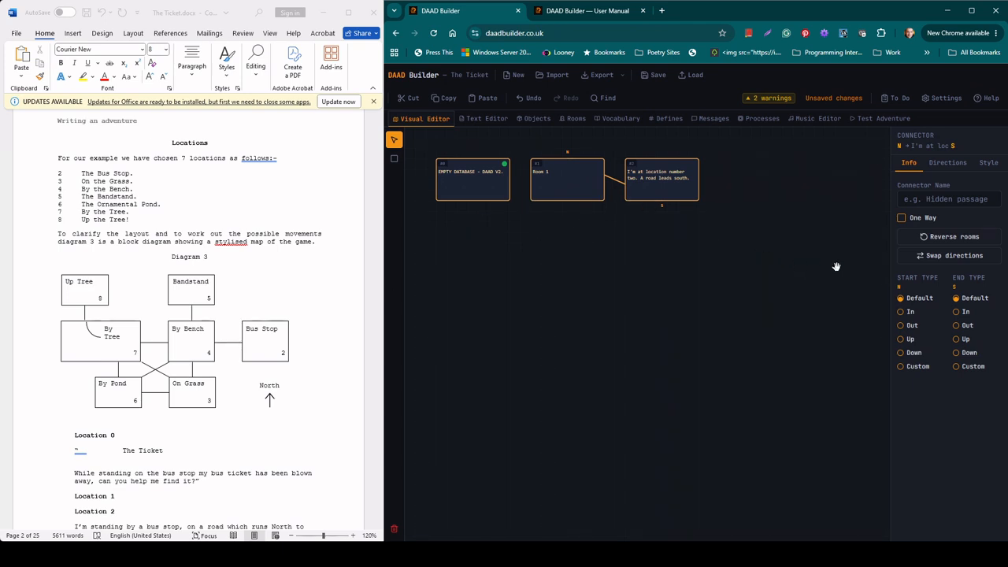
pyautogui.press('Delete')
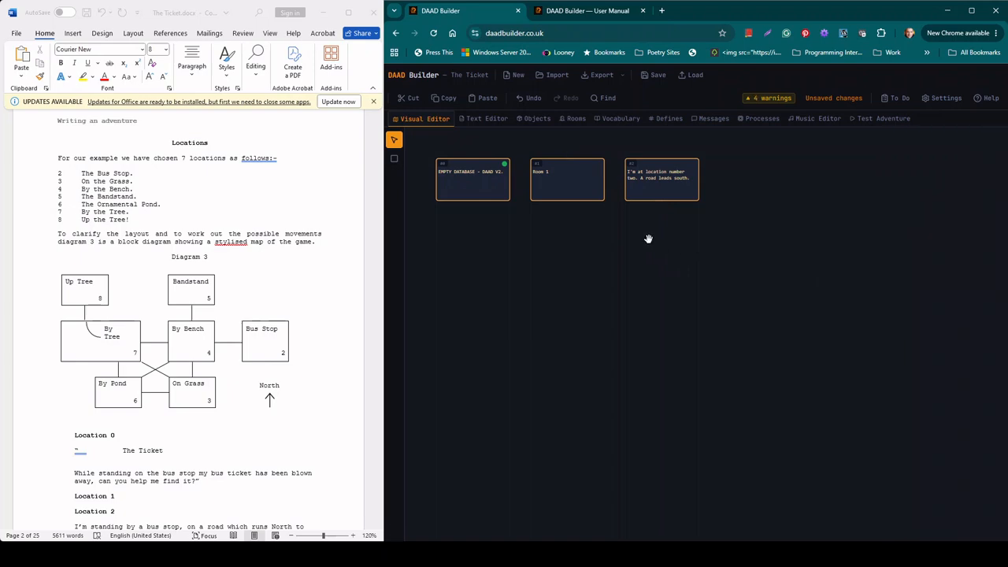
# Move room #2 to the Bus Stop's place in the map layout, name it Busstop and use the name as a define.
pyautogui.click(658, 198)
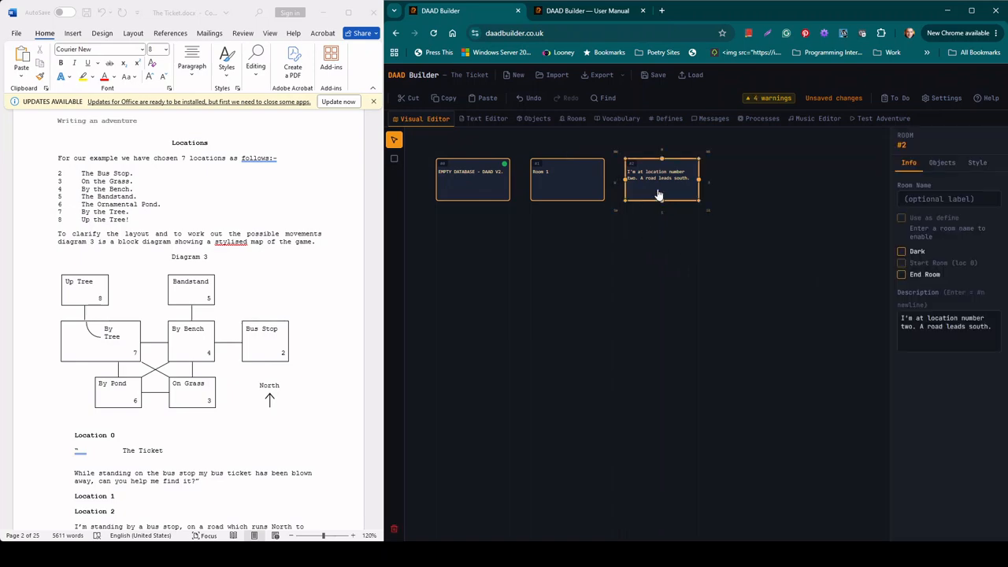
pyautogui.moveTo(659, 189); pyautogui.dragTo(743, 324)
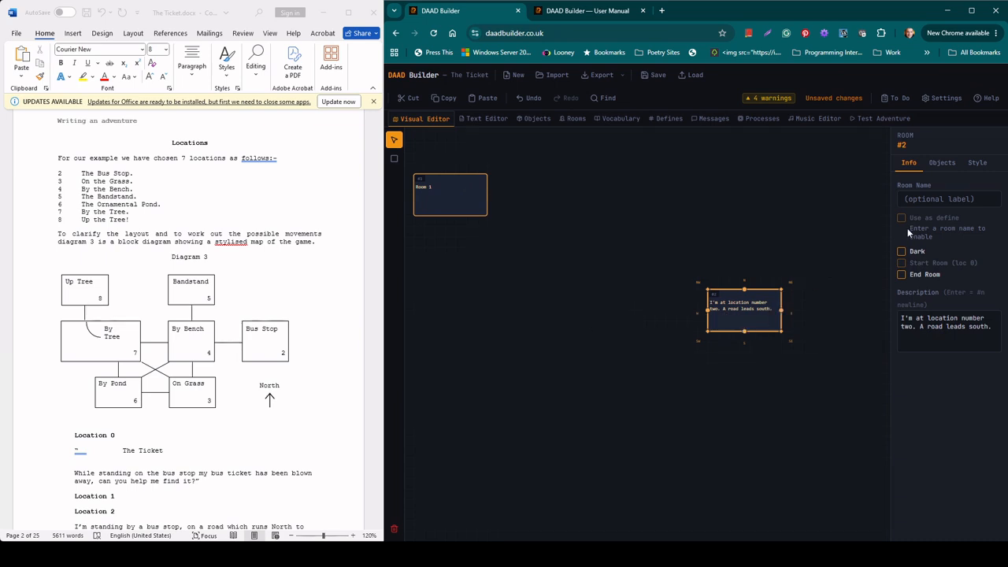
pyautogui.click(935, 202)
pyautogui.write('Bu')
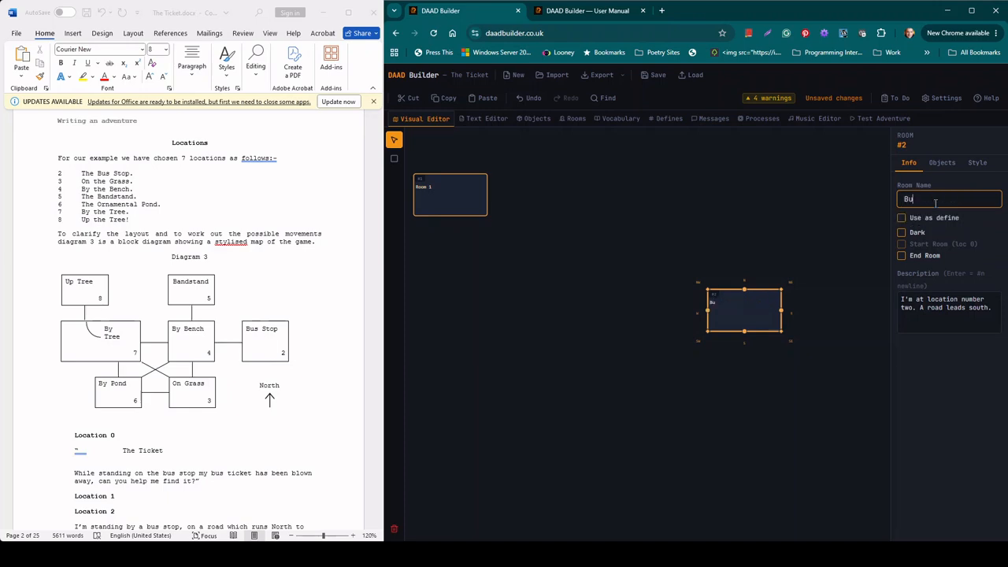
pyautogui.write('sstop')
pyautogui.click(901, 218)
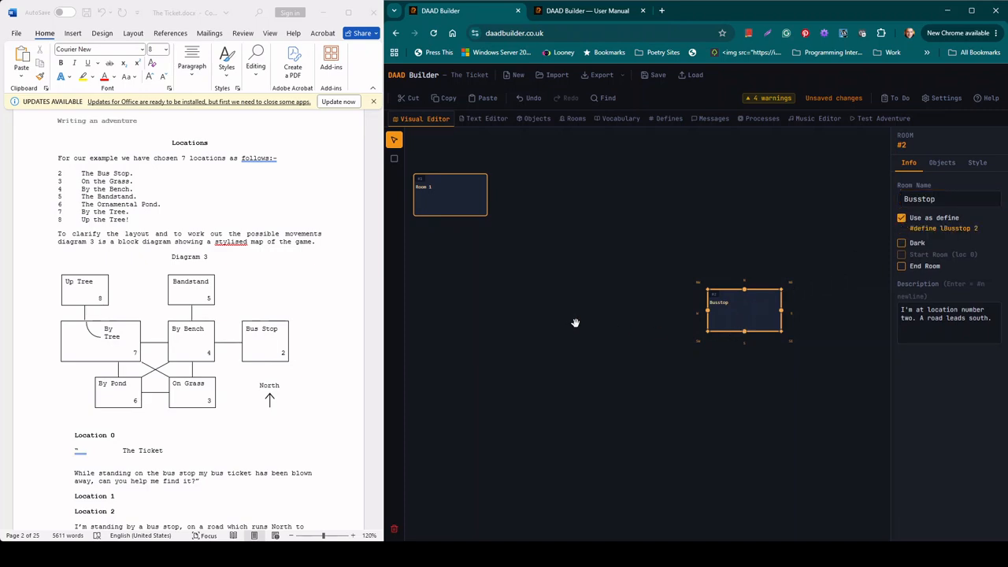
# Add rooms #3 to #8 to the map, arranged around the Busstop room like the blocks in Diagram 3.
pyautogui.click(394, 159)
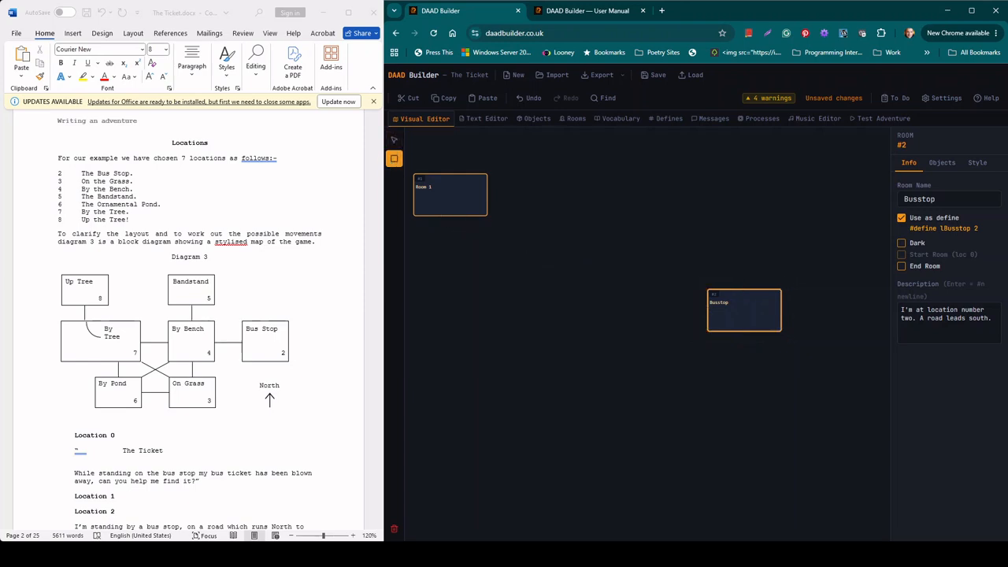
pyautogui.click(644, 391)
pyautogui.click(637, 309)
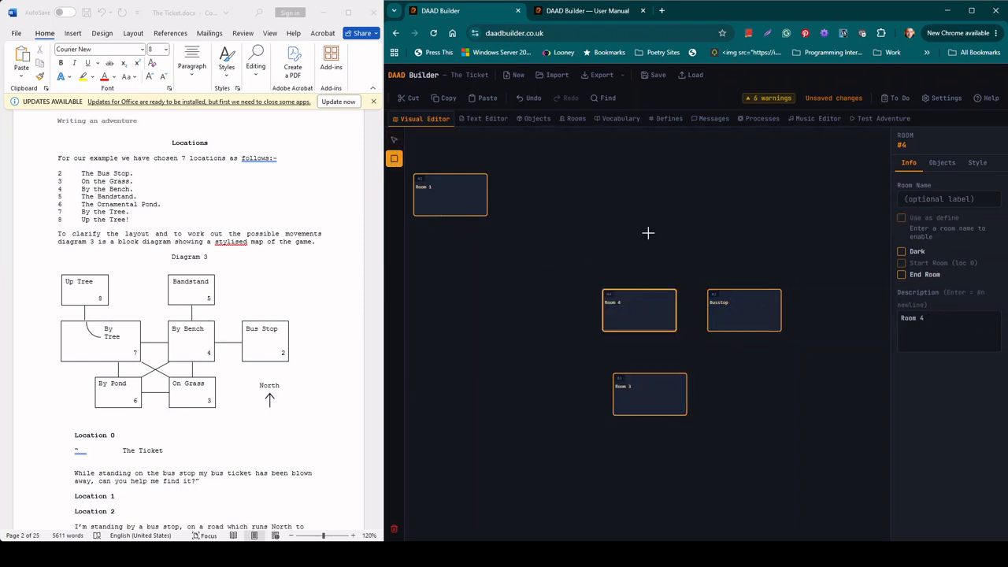
pyautogui.click(636, 217)
pyautogui.click(531, 403)
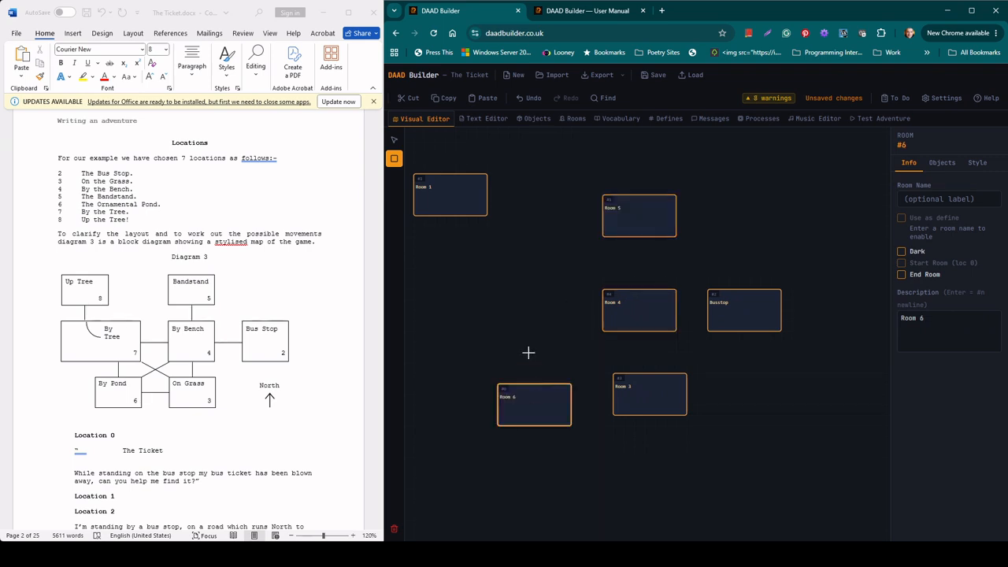
pyautogui.click(526, 314)
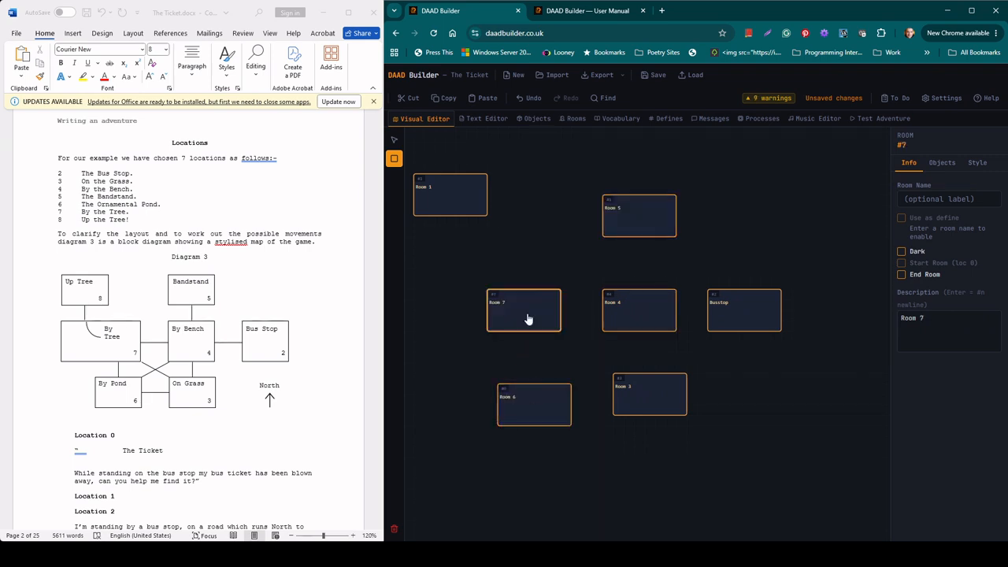
pyautogui.click(448, 245)
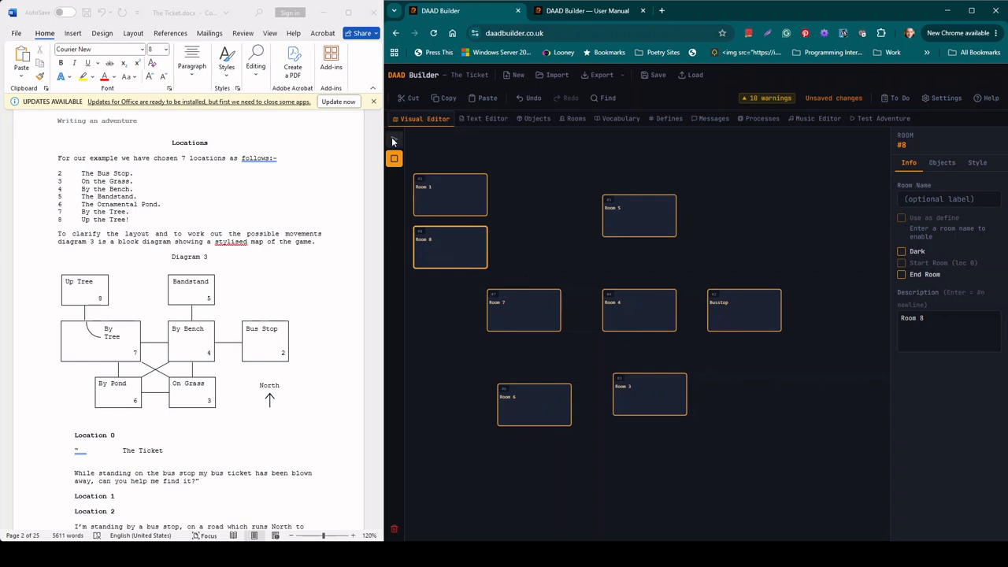
pyautogui.click(394, 140)
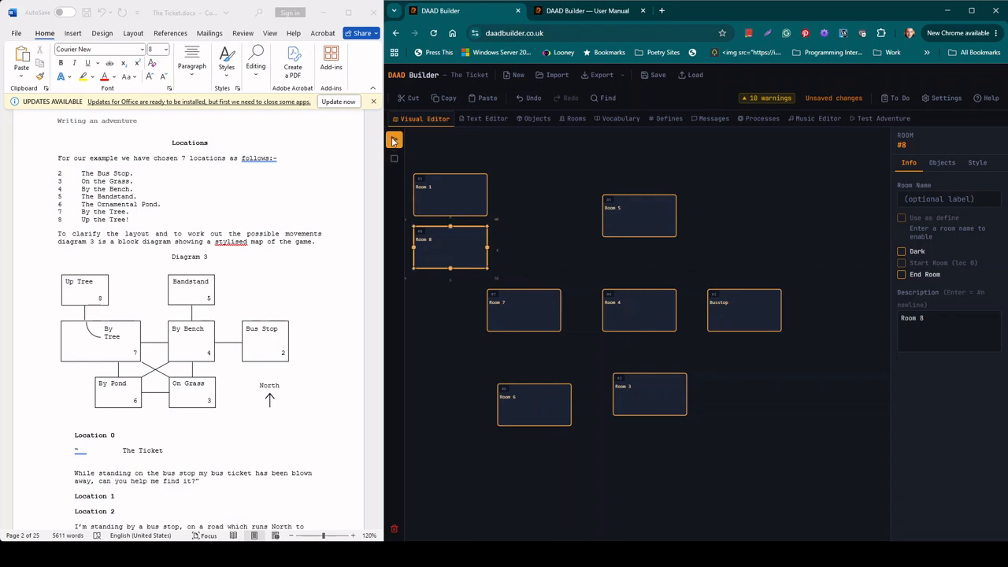
# Name room #3 OnGrass.
pyautogui.click(653, 404)
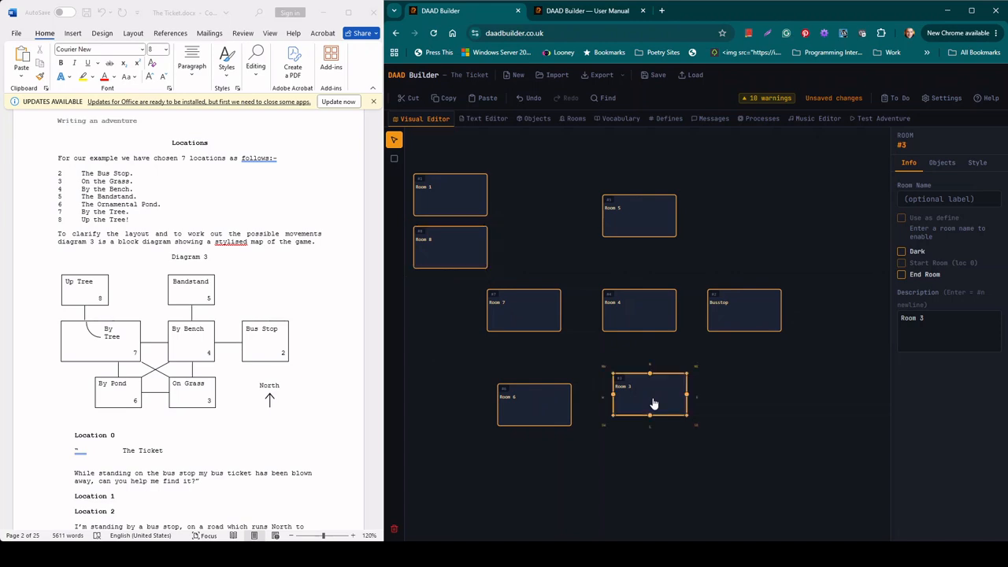
pyautogui.click(935, 200)
pyautogui.write('On')
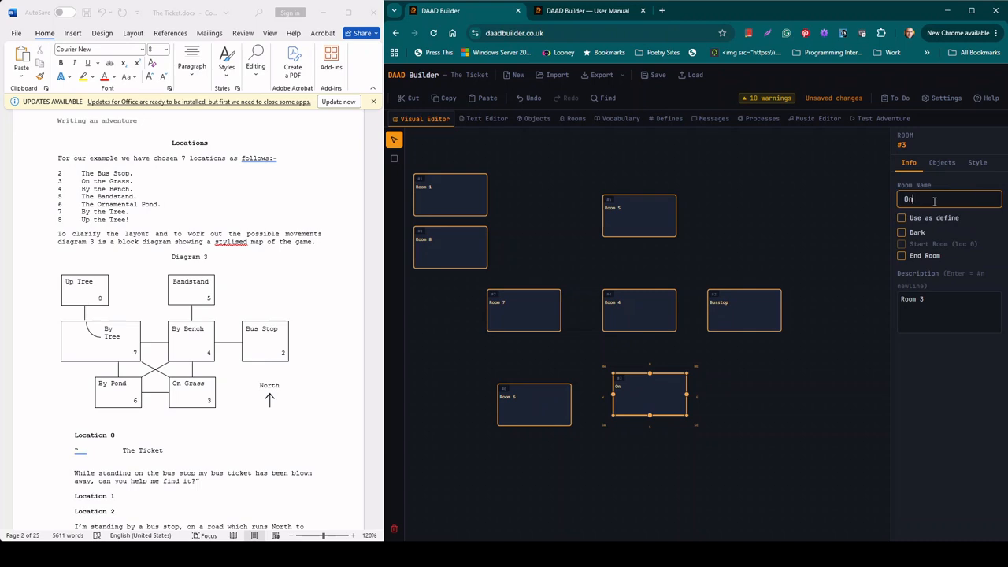
pyautogui.write('Grass')
# Name room #4 ByBench.
pyautogui.click(650, 321)
pyautogui.click(933, 199)
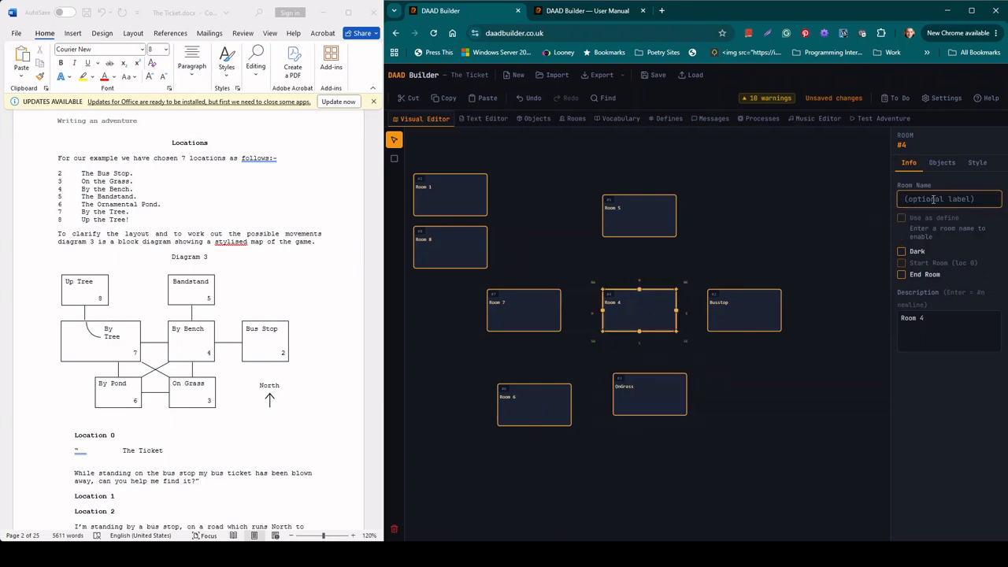
pyautogui.write('ByBen')
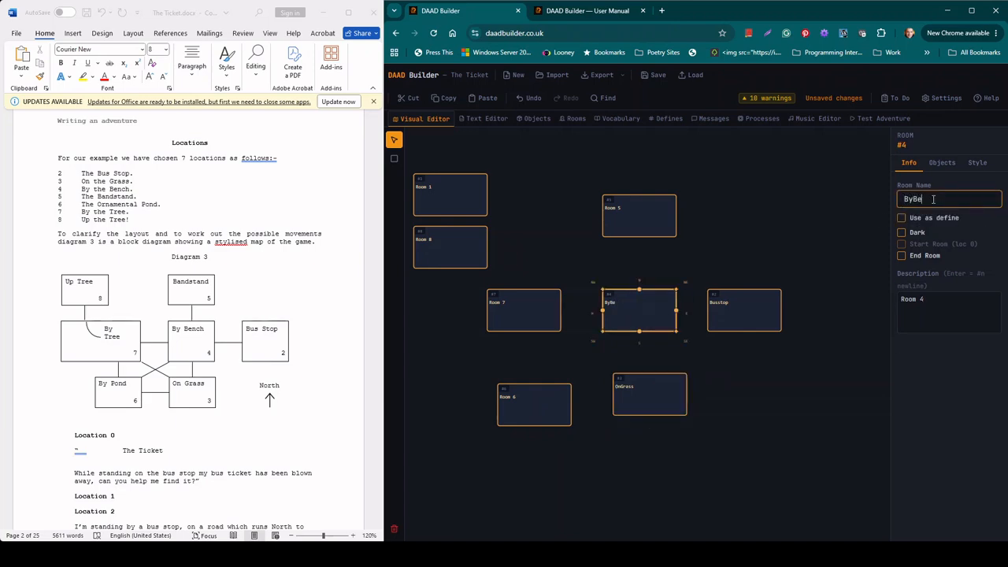
pyautogui.write('ch')
# Name room #5, above the ByBench room, Banstand.
pyautogui.click(658, 217)
pyautogui.click(924, 204)
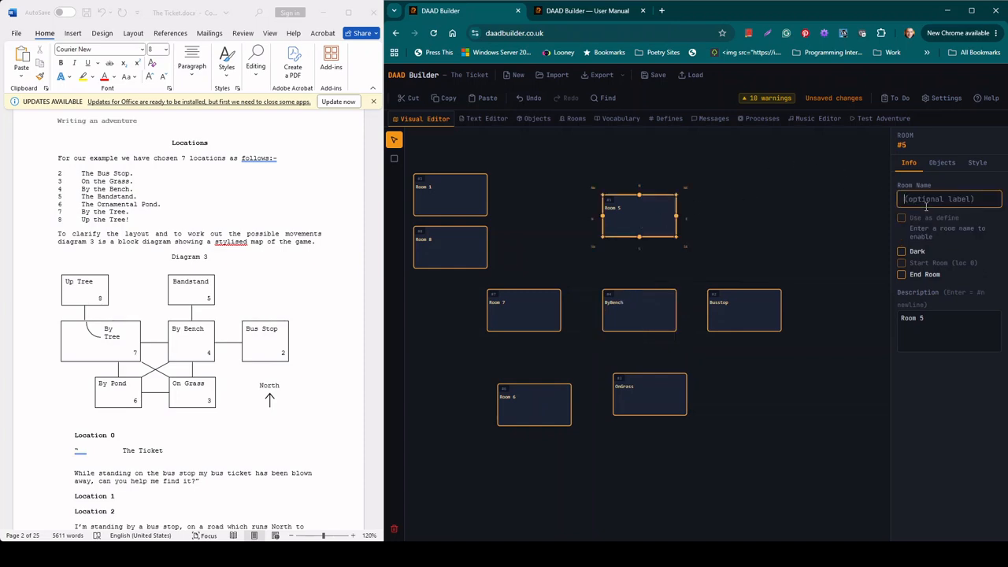
pyautogui.write('B')
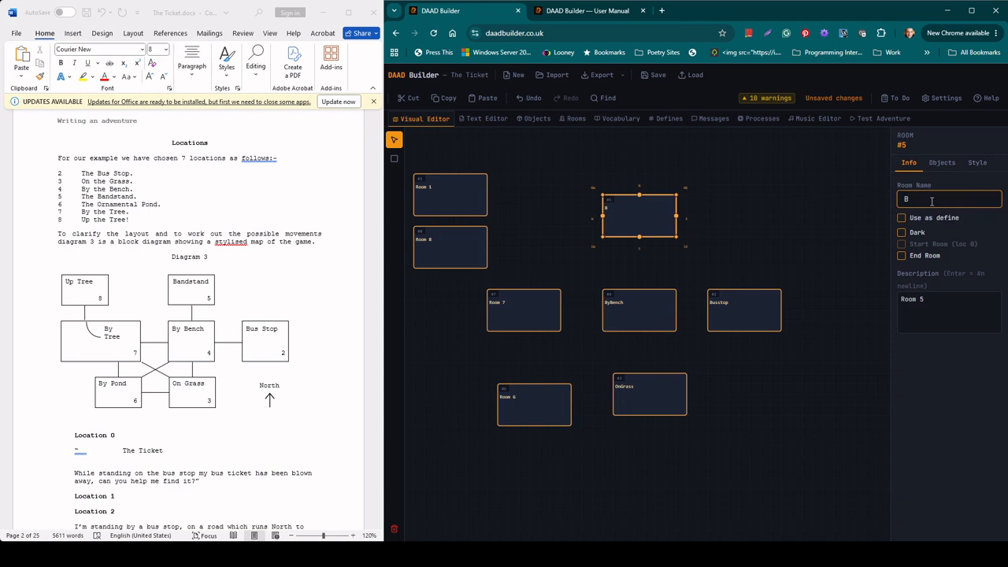
pyautogui.write('anstand')
# Name room #6 ByPond and room #7 ByTree.
pyautogui.click(514, 417)
pyautogui.click(928, 201)
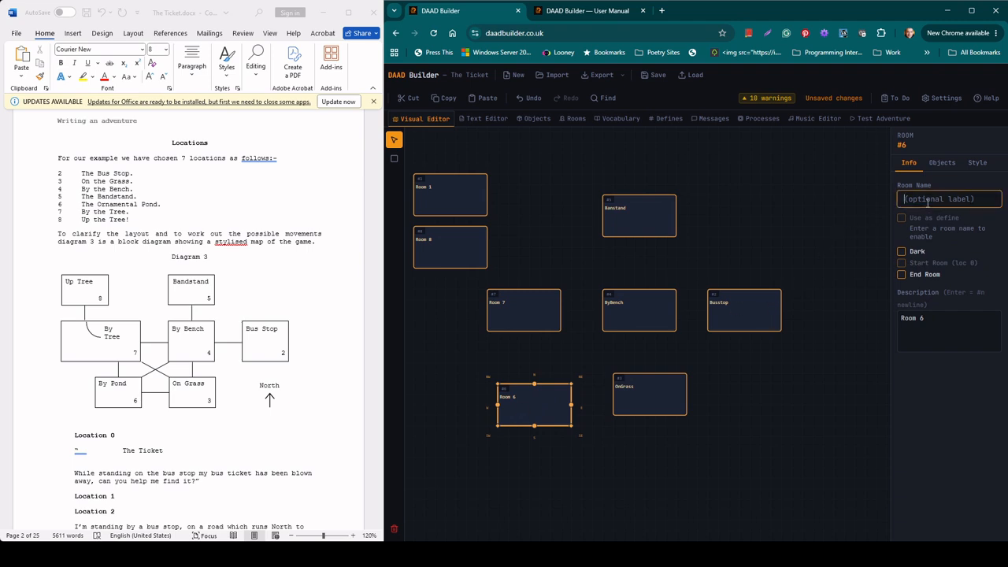
pyautogui.write('By')
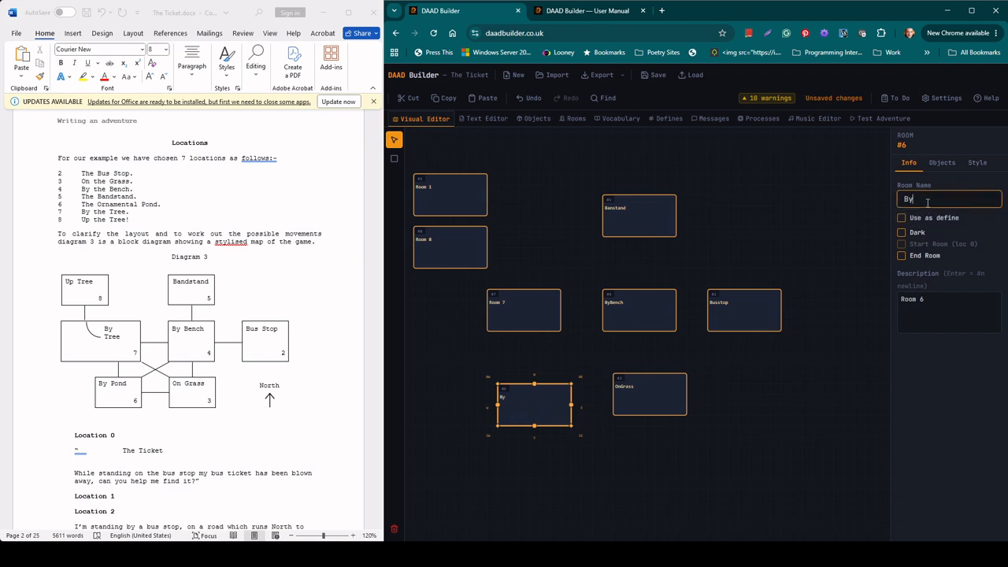
pyautogui.write('Pond')
pyautogui.click(524, 313)
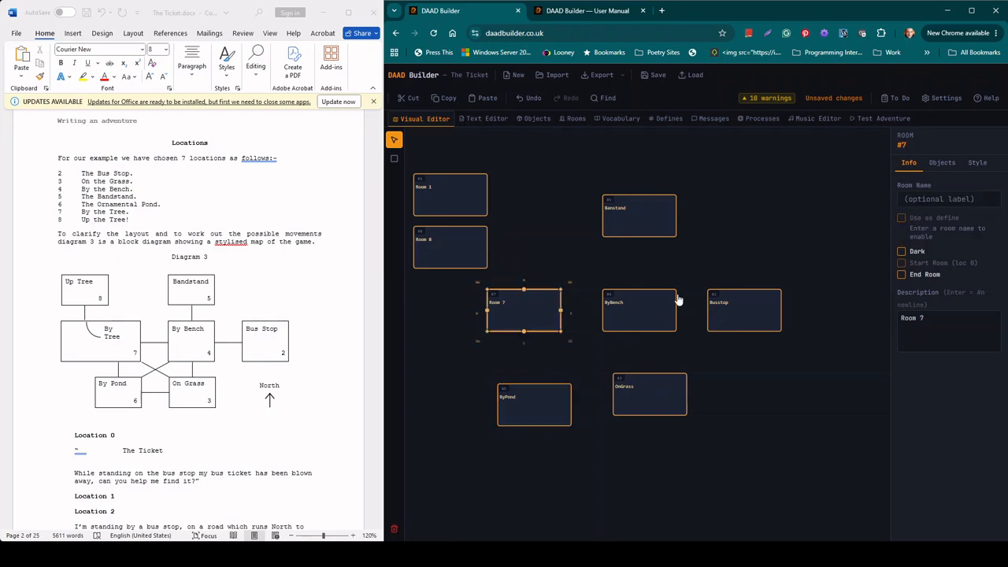
pyautogui.click(924, 200)
pyautogui.write('ByTree')
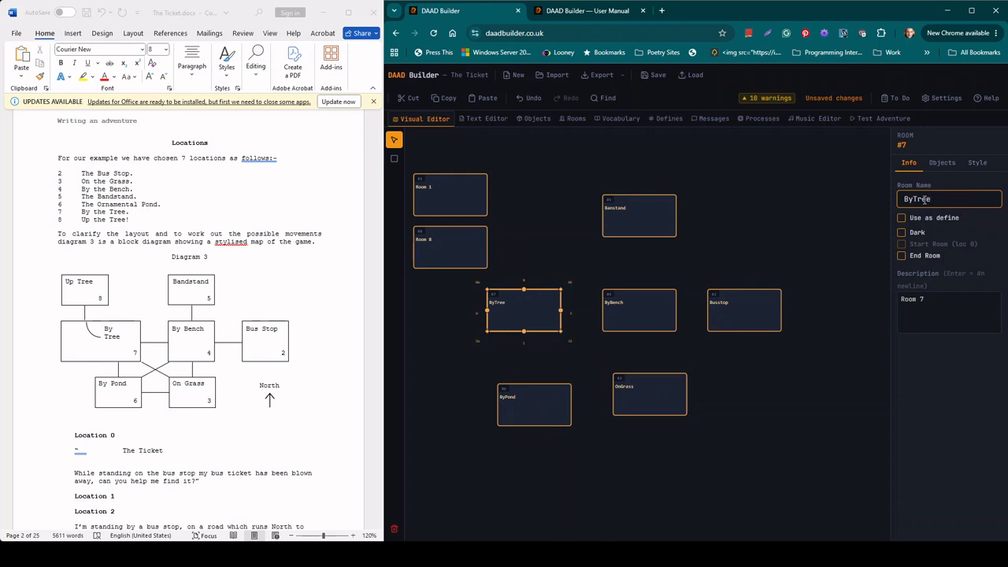
# Name room #8 UpTree and use the name as a define.
pyautogui.click(457, 262)
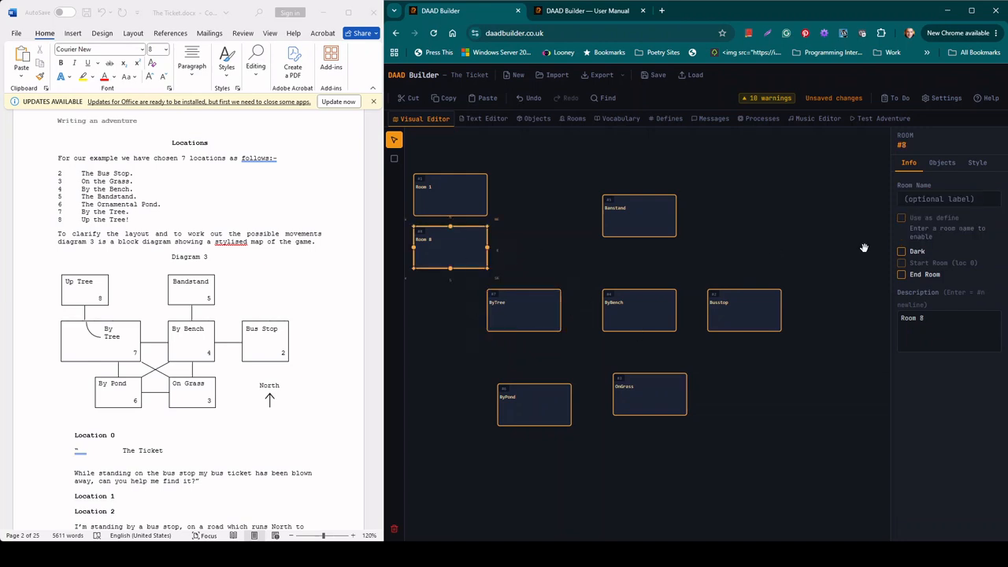
pyautogui.click(919, 201)
pyautogui.write('UpTree')
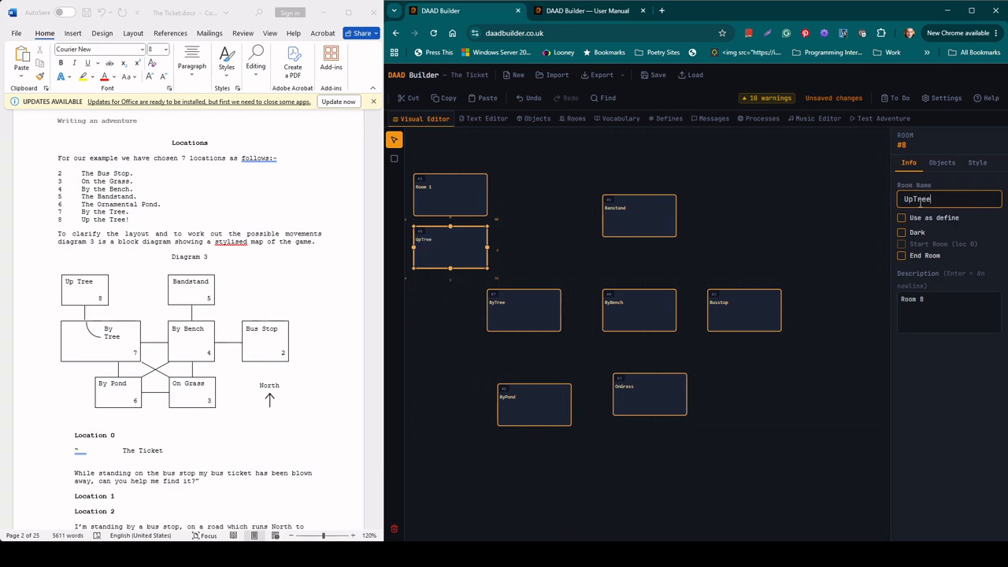
pyautogui.click(902, 219)
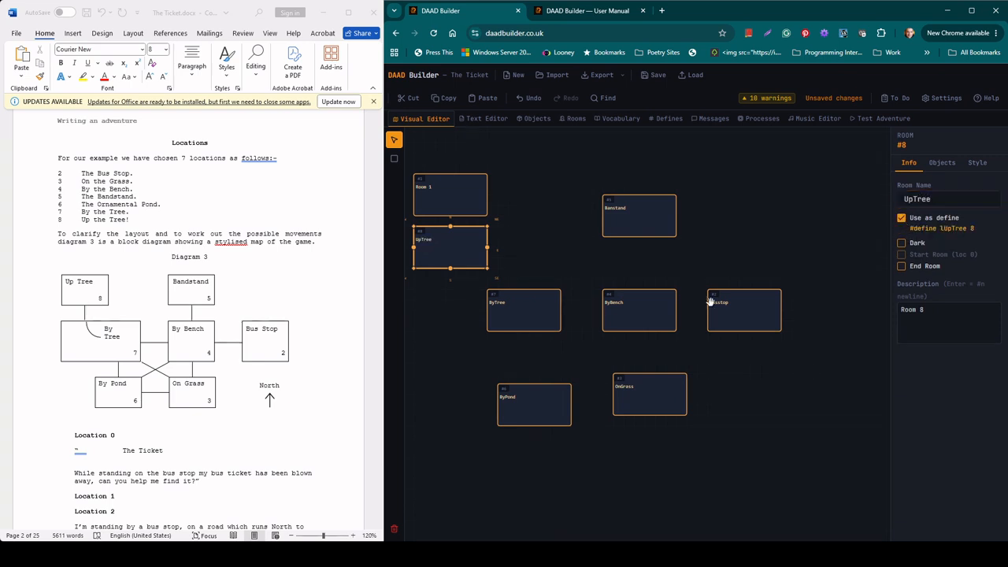
# Use the names of the ByTree, ByPond, Banstand, ByBench and OnGrass rooms as defines.
pyautogui.click(537, 327)
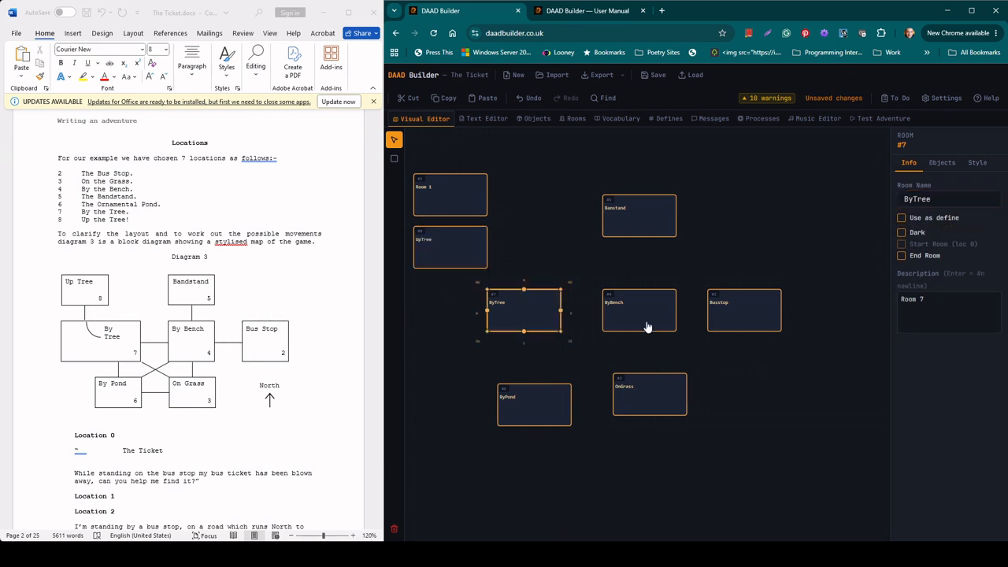
pyautogui.click(902, 219)
pyautogui.click(539, 417)
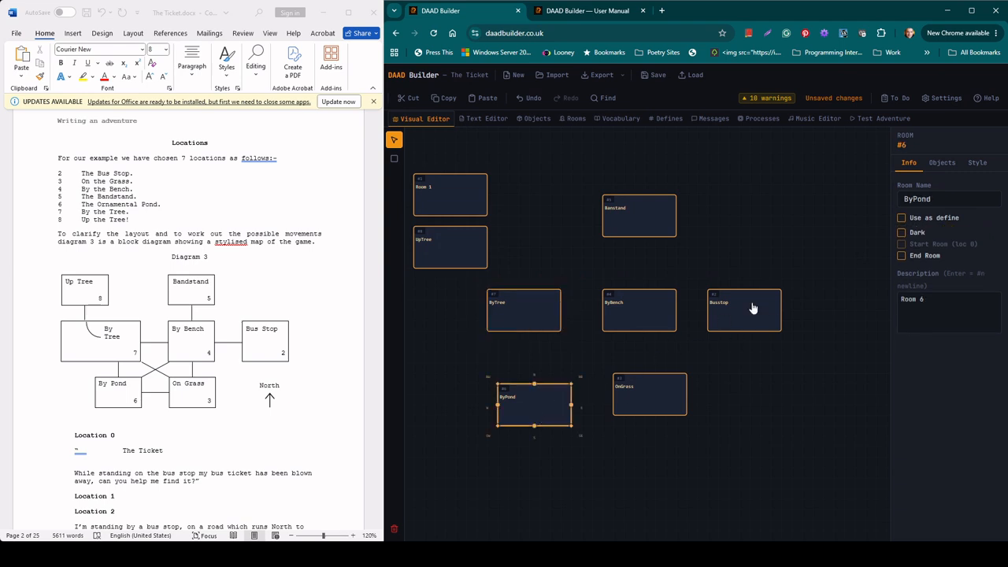
pyautogui.click(902, 220)
pyautogui.click(669, 218)
pyautogui.click(902, 220)
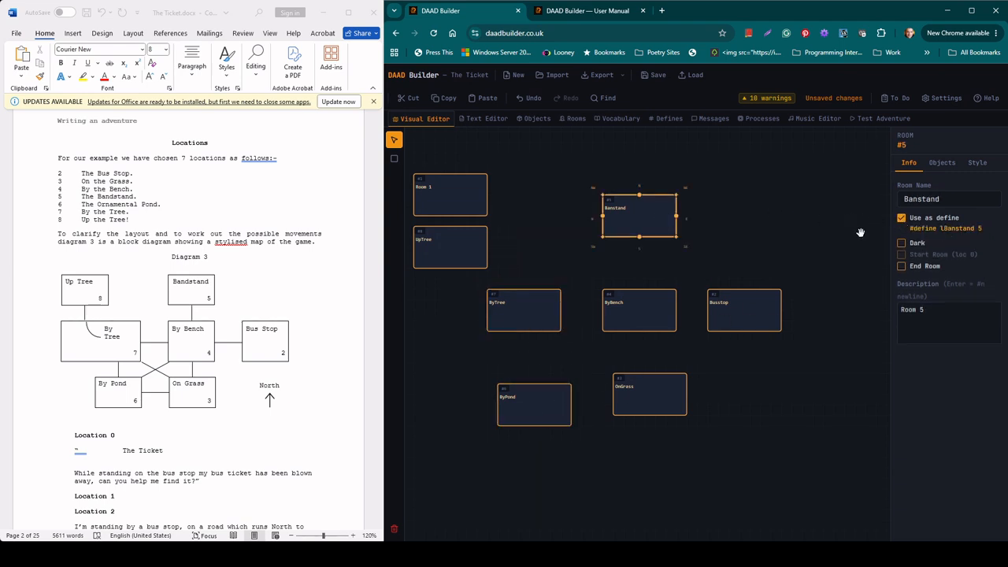
pyautogui.click(666, 312)
pyautogui.click(902, 219)
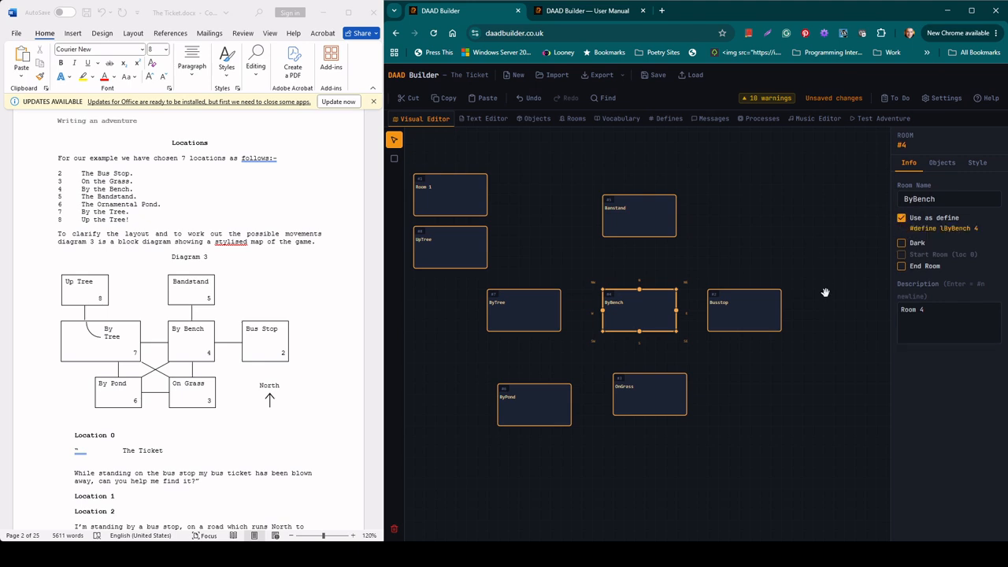
pyautogui.click(659, 393)
pyautogui.click(902, 219)
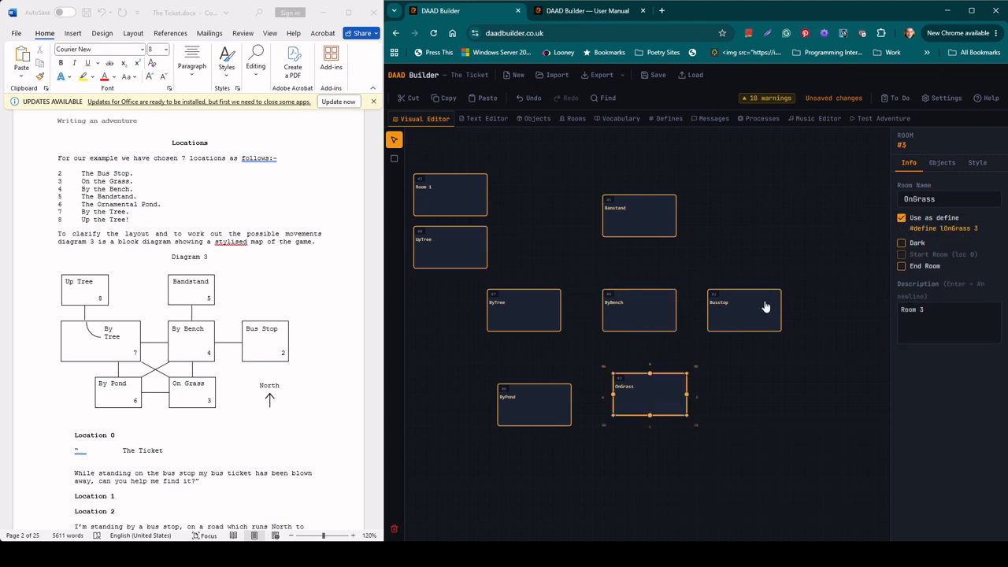
# Replace the Busstop room's description with the Location 0 text from the Word document, without its opening and closing quotation marks.
pyautogui.click(754, 313)
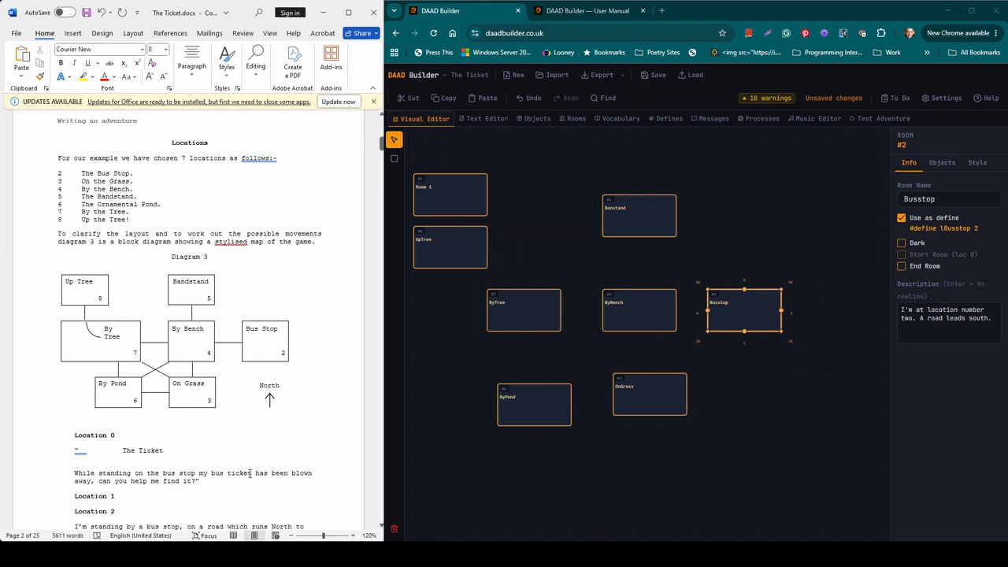
pyautogui.scroll(-3, 247, 463)
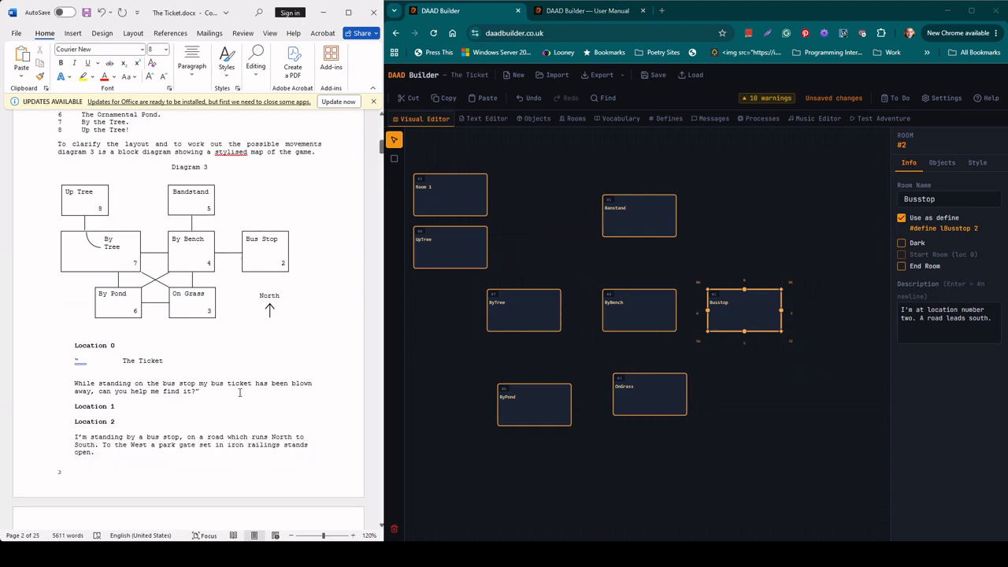
pyautogui.scroll(-5, 184, 389)
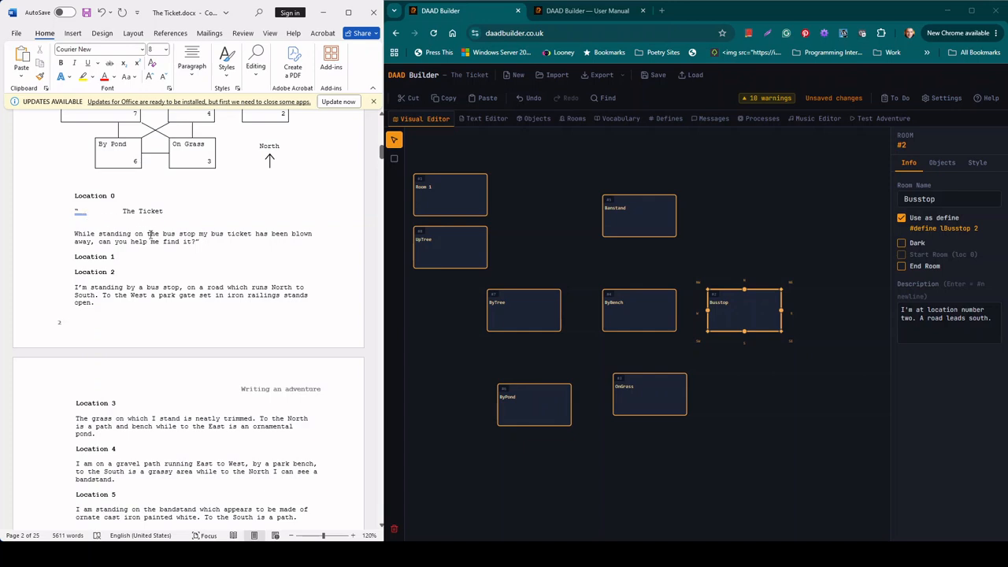
pyautogui.moveTo(198, 241); pyautogui.dragTo(82, 213)
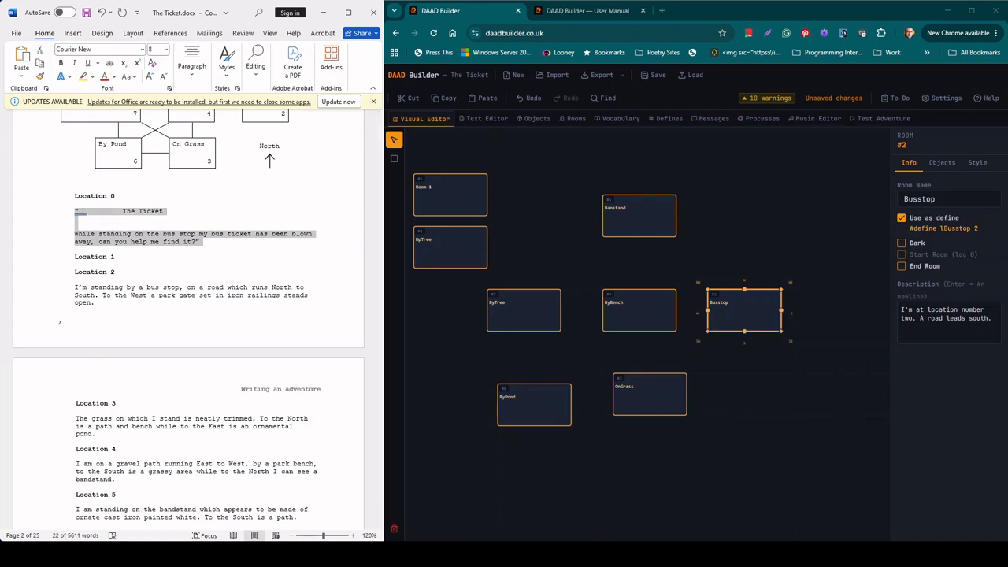
pyautogui.moveTo(992, 319); pyautogui.dragTo(899, 310)
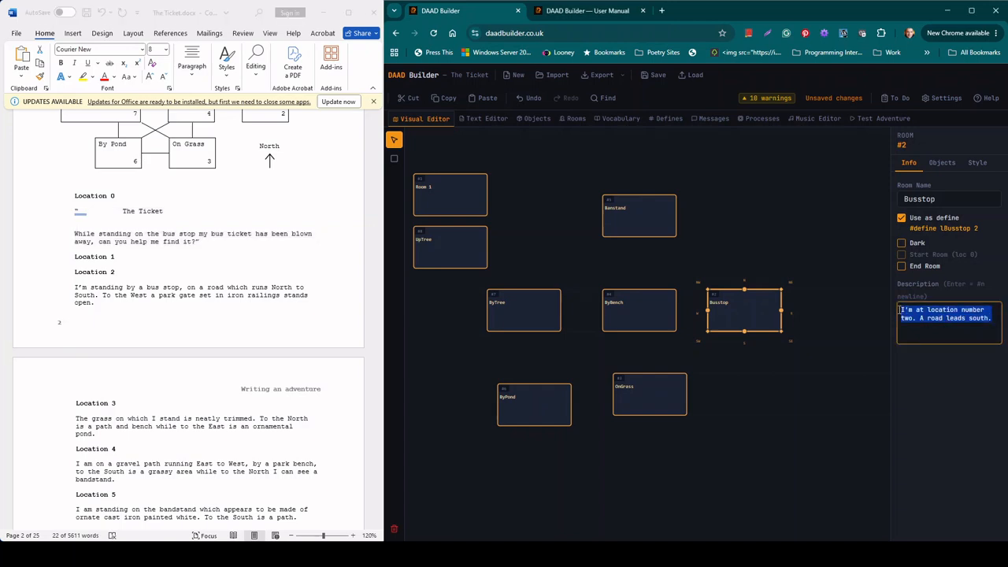
pyautogui.hotkey('ctrl', 'v')
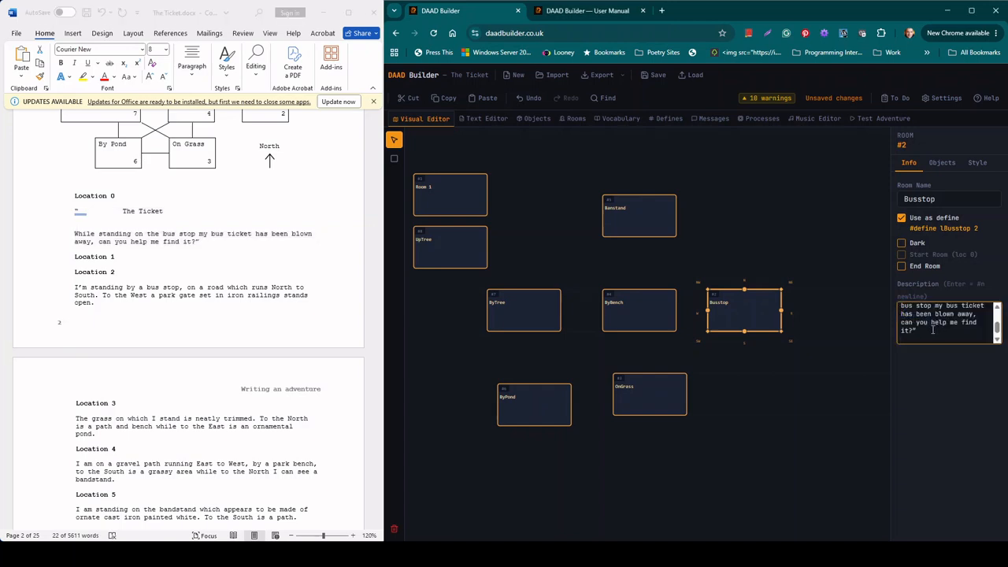
pyautogui.press('BackSpace')
pyautogui.scroll(5, 940, 335)
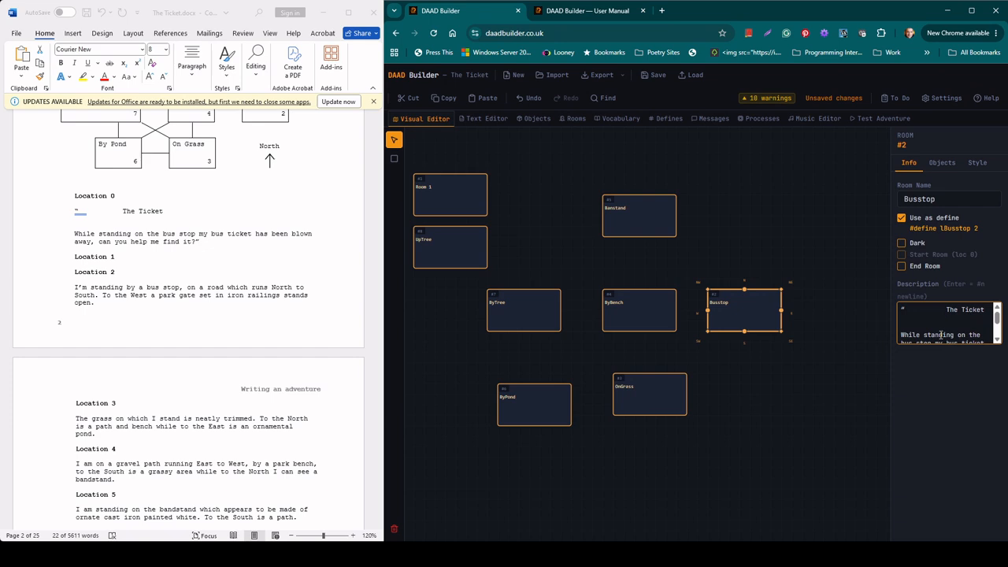
pyautogui.click(906, 309)
pyautogui.press('BackSpace')
pyautogui.click(78, 293)
pyautogui.moveTo(99, 302); pyautogui.dragTo(92, 302)
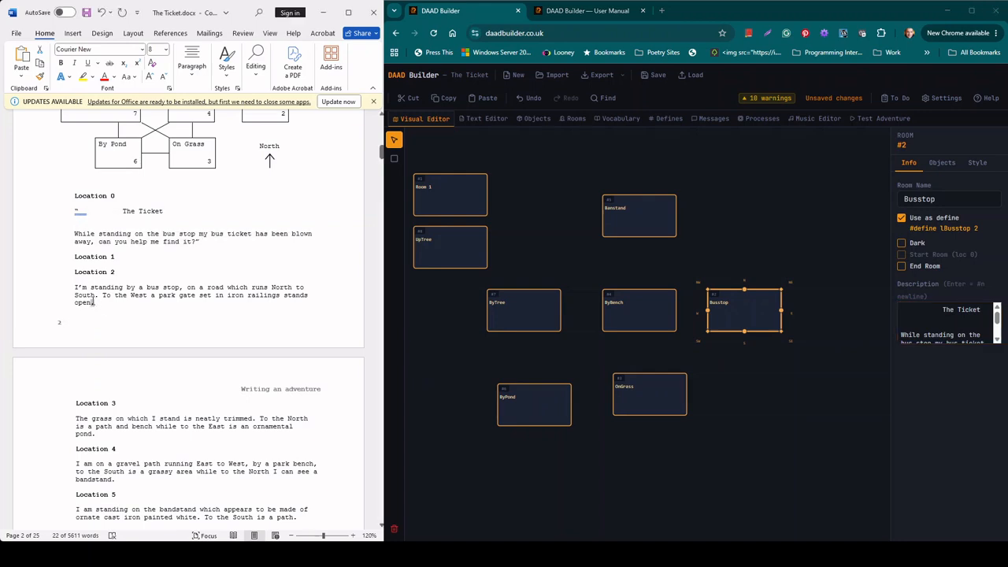
pyautogui.tripleClick(93, 303)
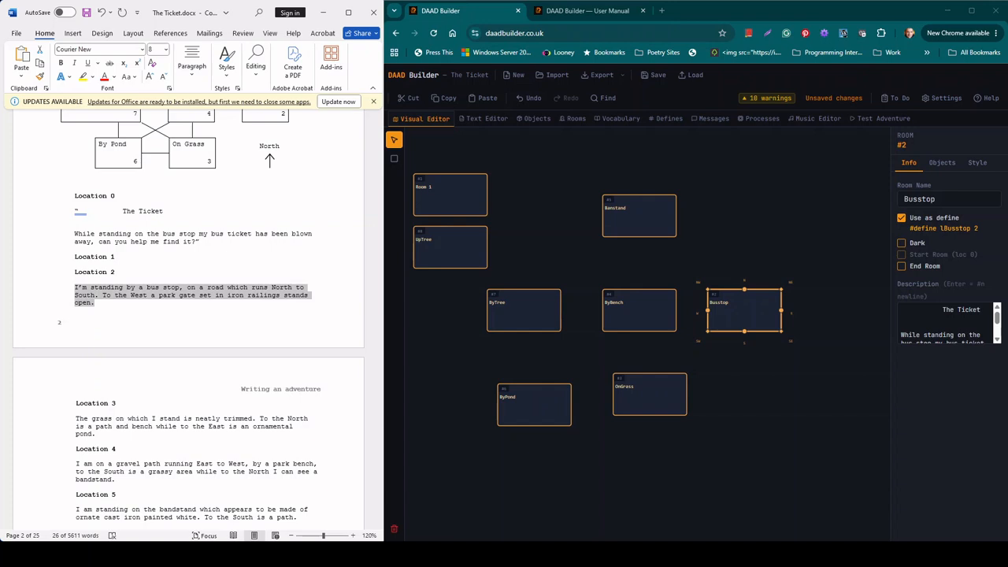
# Move the Location 0 text from the Busstop room's description into room #0's description, replacing the text there.
pyautogui.click(756, 325)
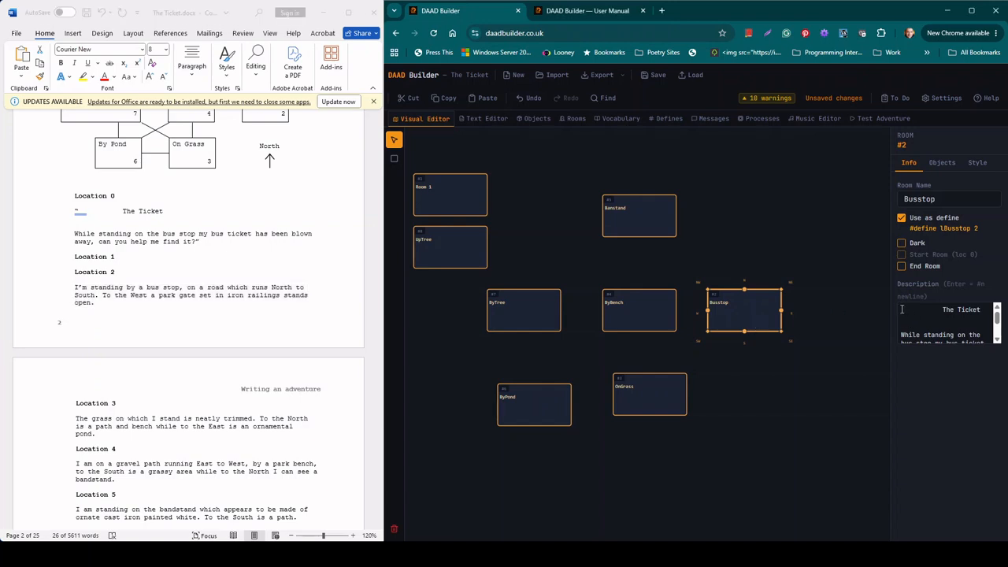
pyautogui.moveTo(901, 308); pyautogui.dragTo(971, 357)
pyautogui.hotkey('ctrl', 'c')
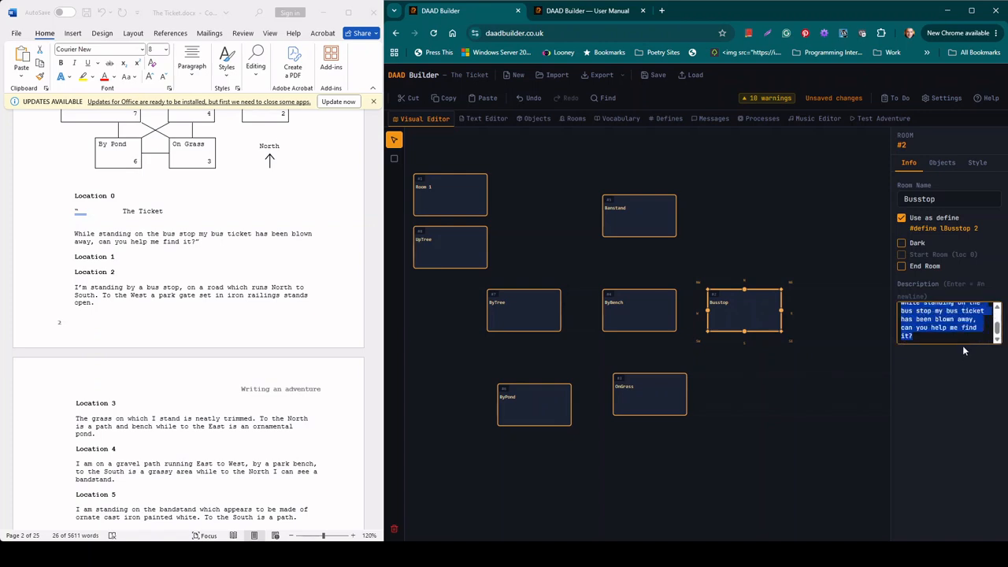
pyautogui.press('BackSpace')
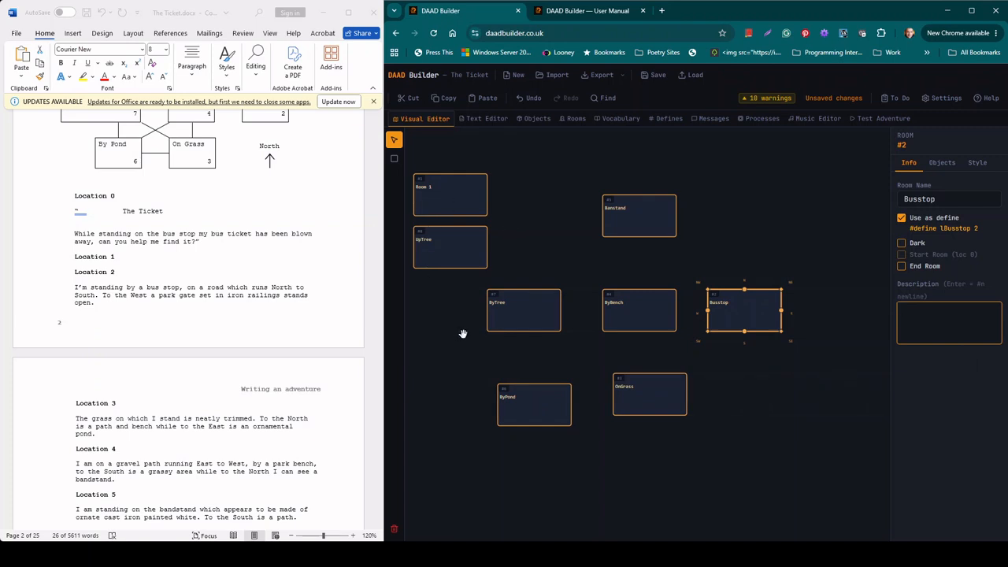
pyautogui.moveTo(458, 334); pyautogui.dragTo(545, 332)
pyautogui.click(421, 193)
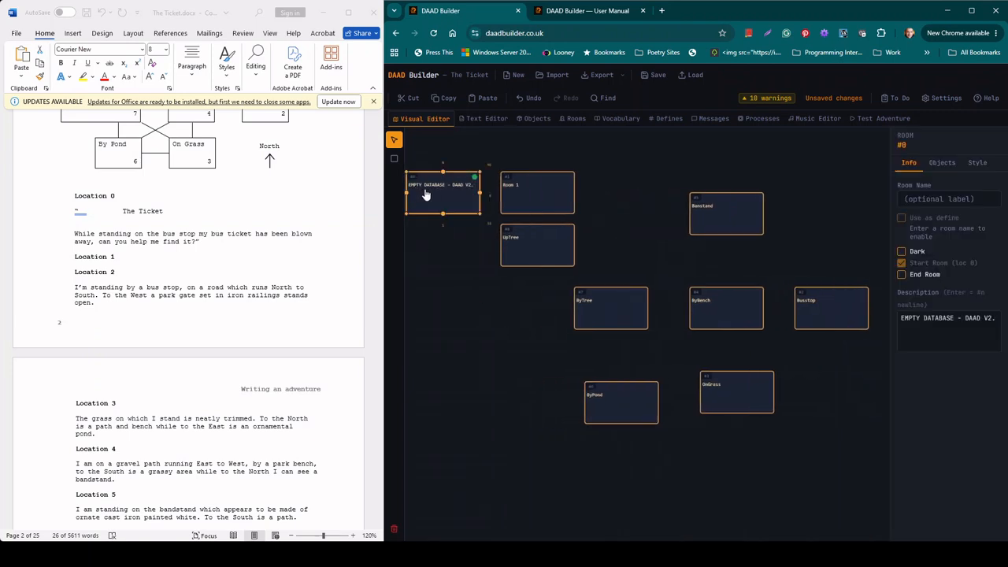
pyautogui.click(936, 323)
pyautogui.moveTo(901, 319); pyautogui.dragTo(1005, 325)
pyautogui.hotkey('ctrl', 'v')
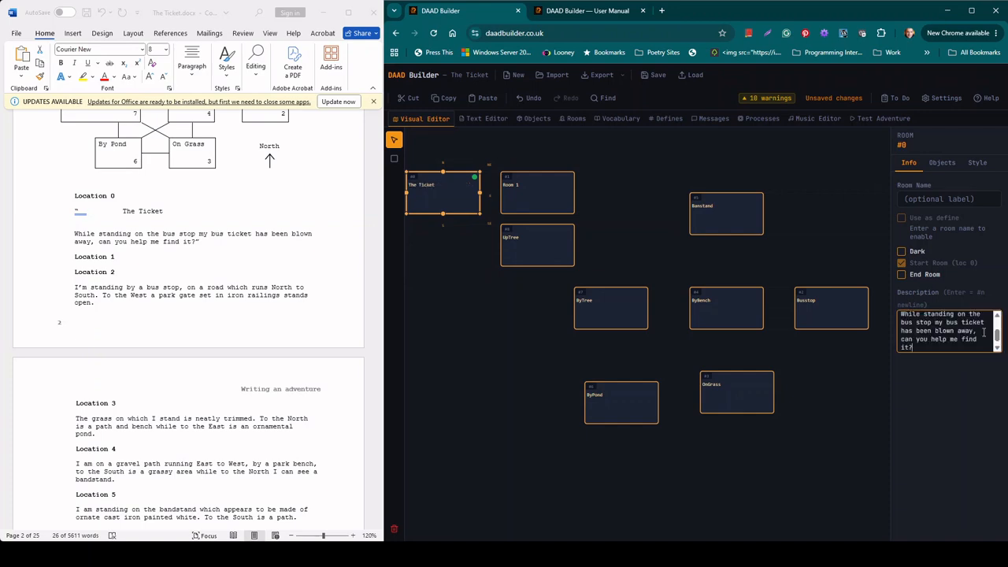
# Copy the Location 2 text from the Word document into the empty description of the Busstop room.
pyautogui.click(846, 400)
pyautogui.click(839, 323)
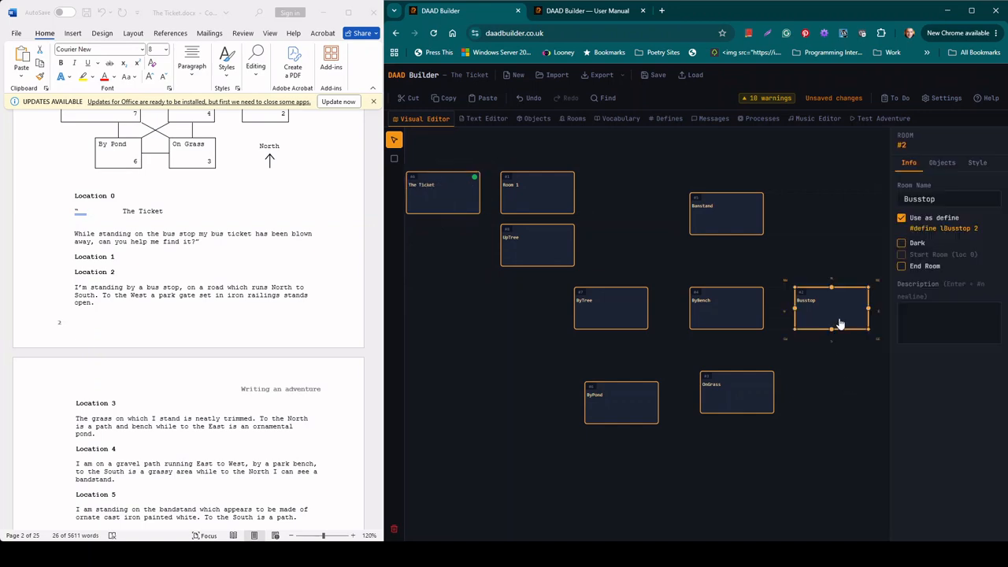
pyautogui.moveTo(75, 286); pyautogui.dragTo(99, 303)
pyautogui.hotkey('ctrl', 'c')
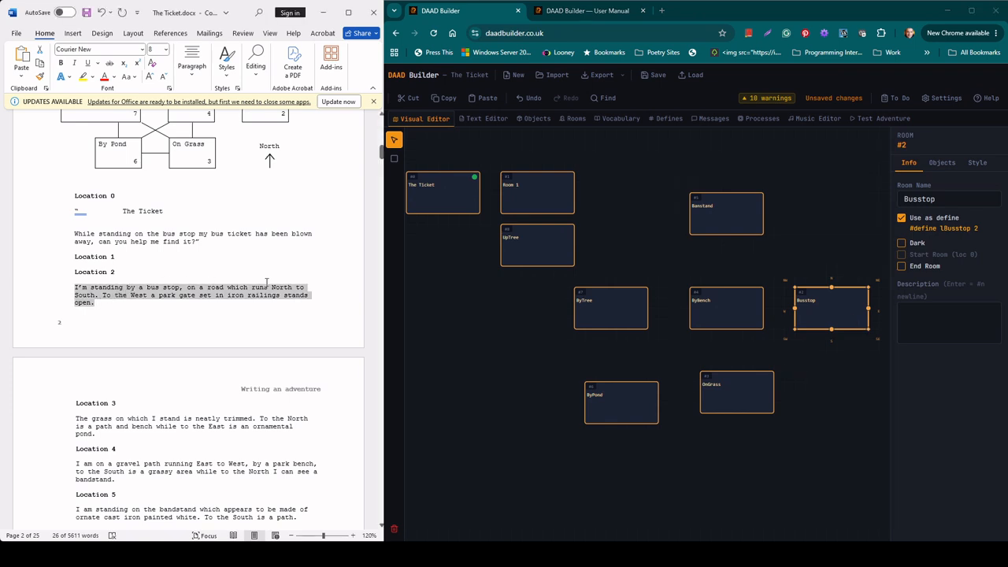
pyautogui.click(921, 316)
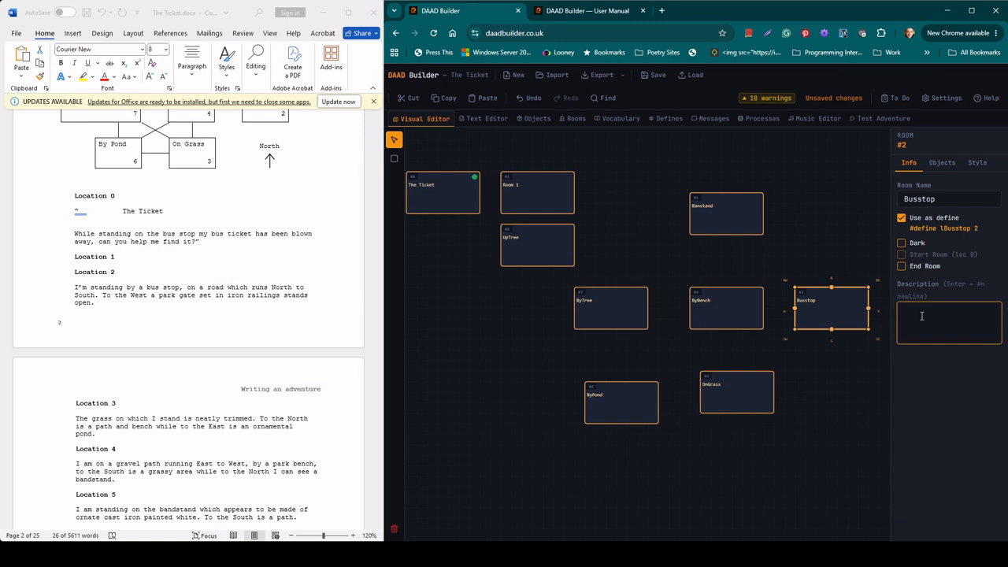
pyautogui.hotkey('ctrl', 'v')
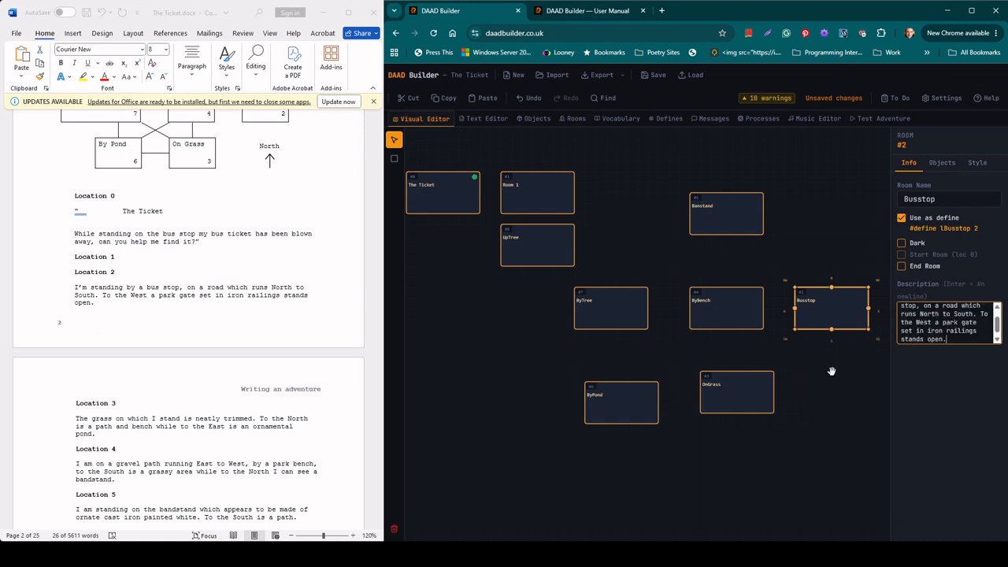
# Name room #0 "Intro" and use that name as a define.
pyautogui.click(431, 207)
pyautogui.click(925, 199)
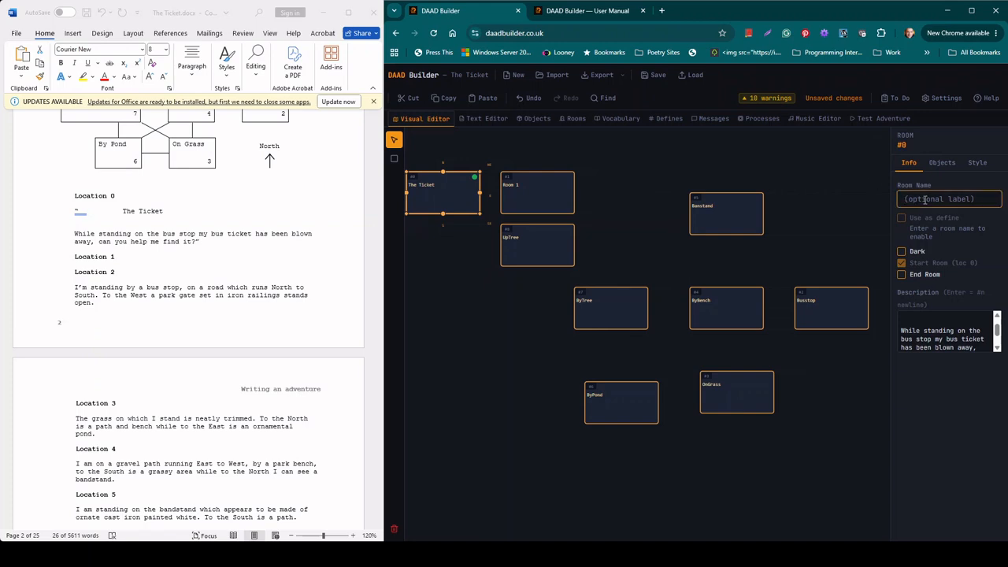
pyautogui.write('Intro')
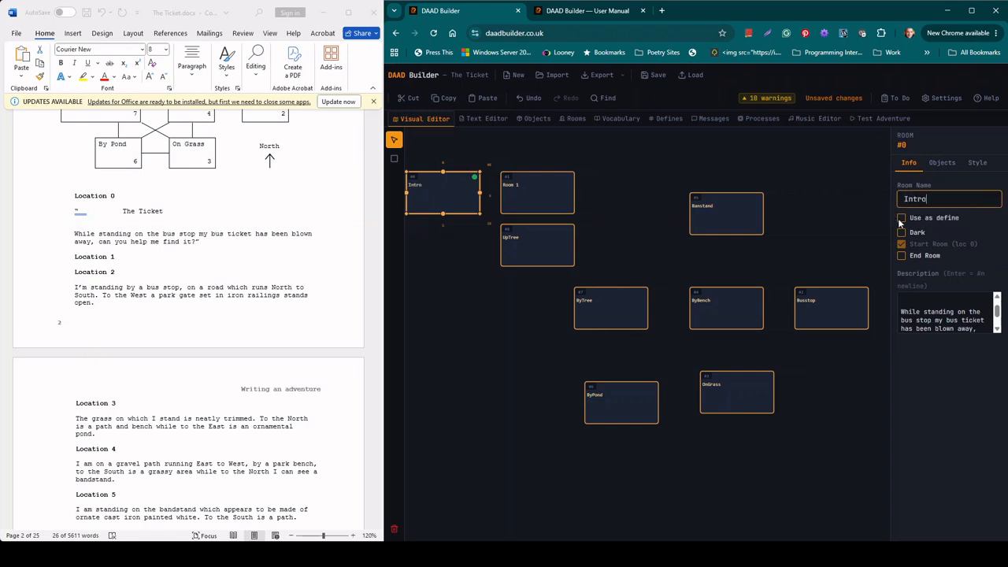
pyautogui.click(901, 218)
pyautogui.click(855, 375)
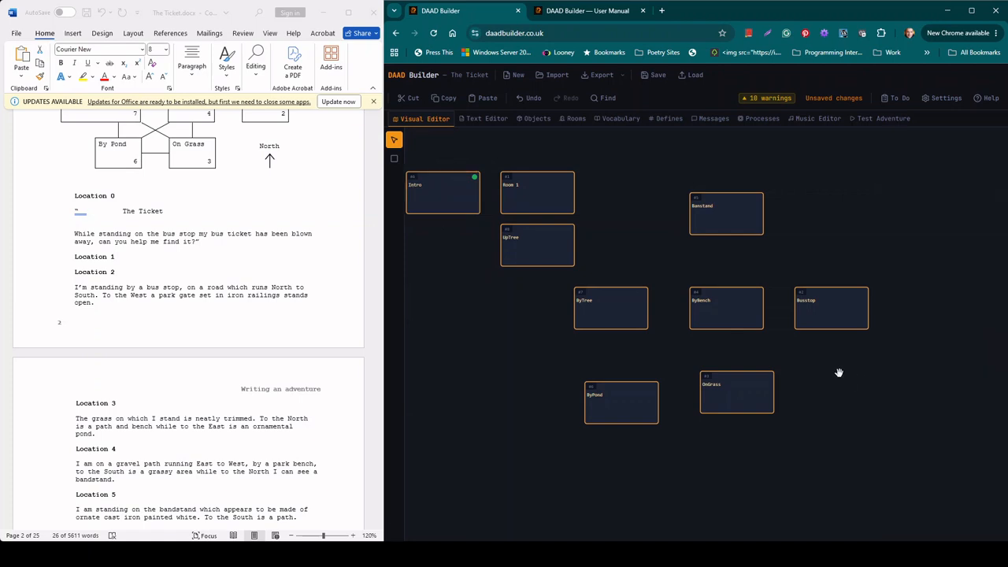
pyautogui.click(828, 313)
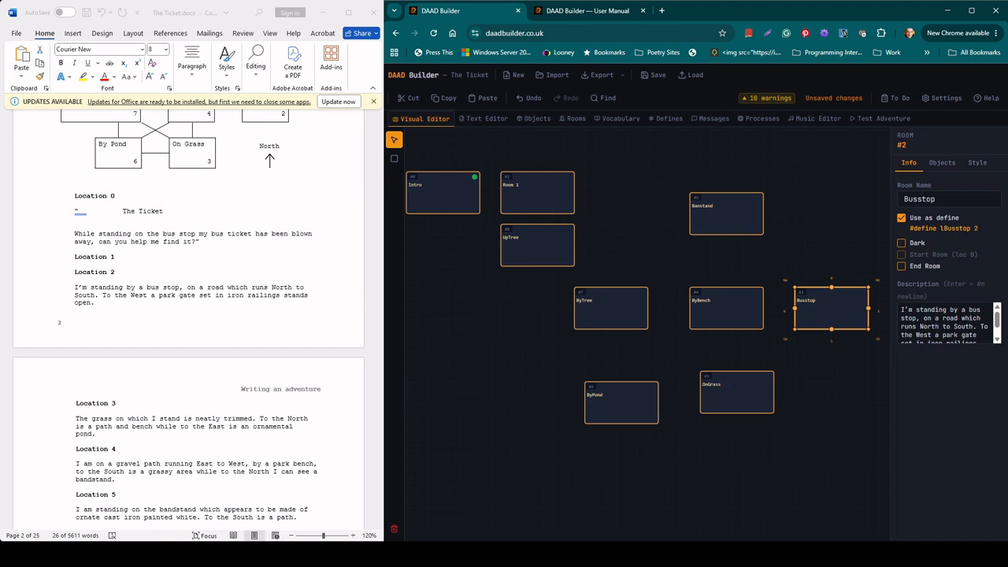
# Replace the OnGrass room's description with the Location 3 text from the Word document.
pyautogui.moveTo(101, 434); pyautogui.dragTo(76, 418)
pyautogui.hotkey('ctrl', 'c')
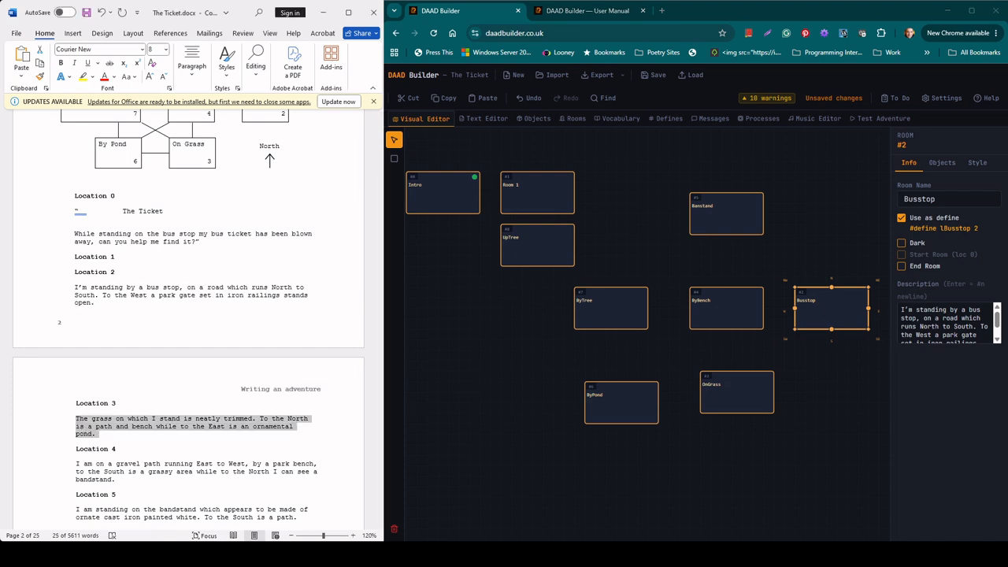
pyautogui.click(729, 396)
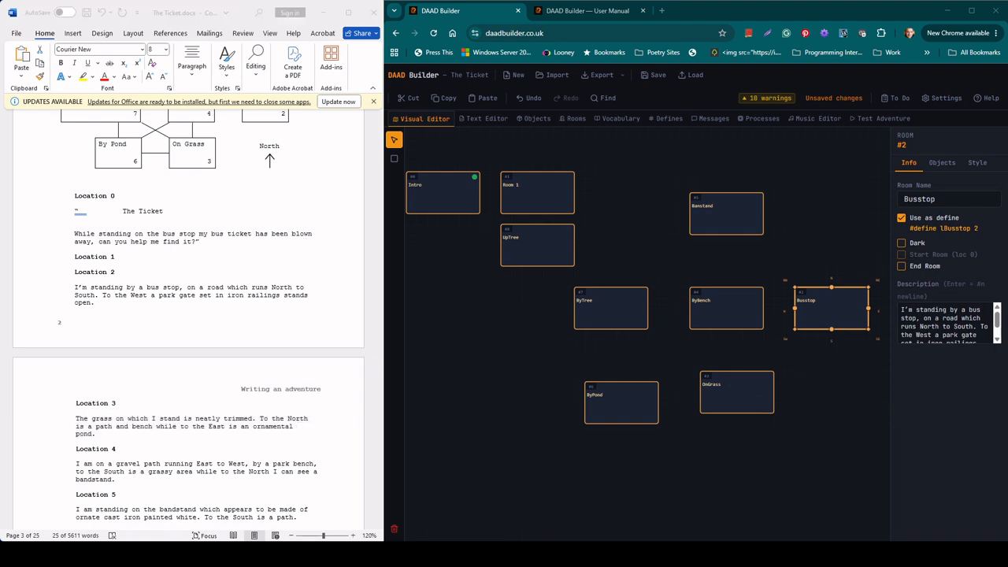
pyautogui.click(918, 313)
pyautogui.moveTo(917, 314); pyautogui.dragTo(902, 314)
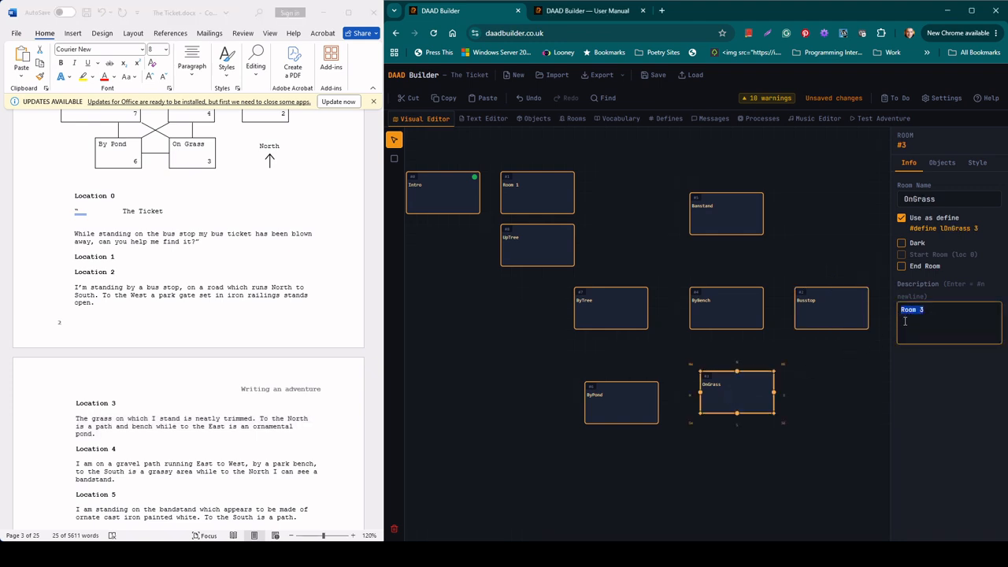
pyautogui.hotkey('ctrl', 'v')
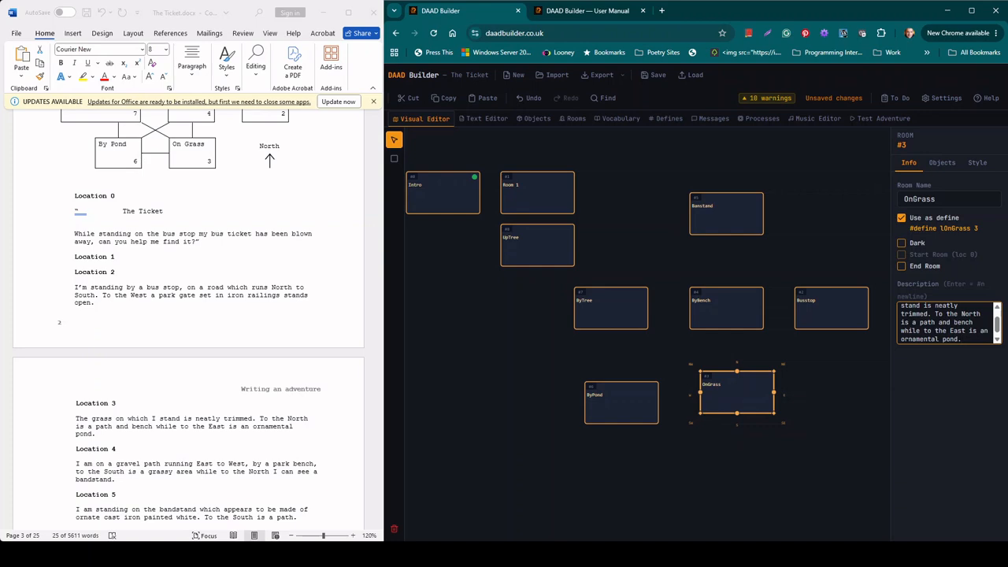
# Replace the ByBench room's description with the Location 4 text from the Word document.
pyautogui.click(113, 478)
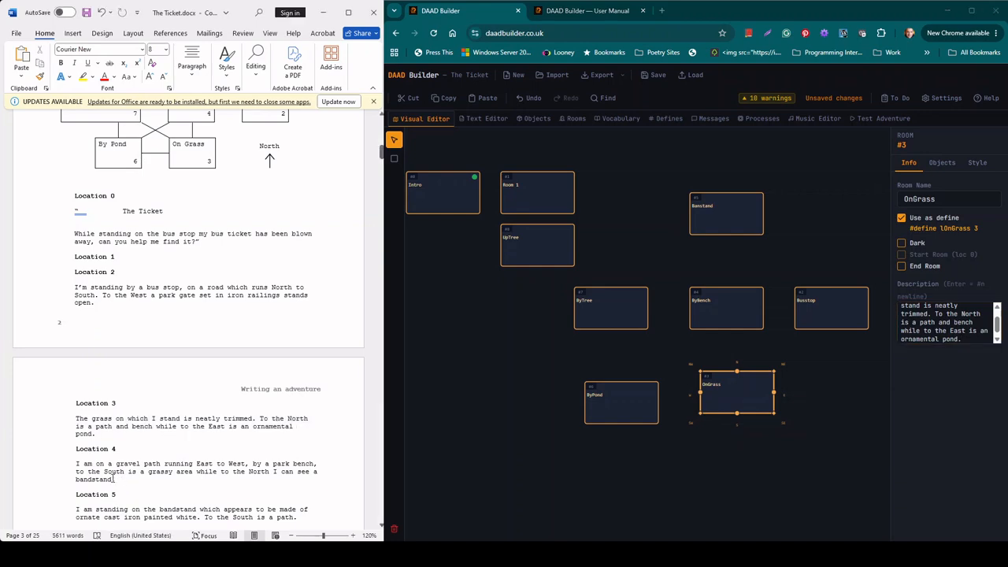
pyautogui.moveTo(114, 478); pyautogui.dragTo(77, 465)
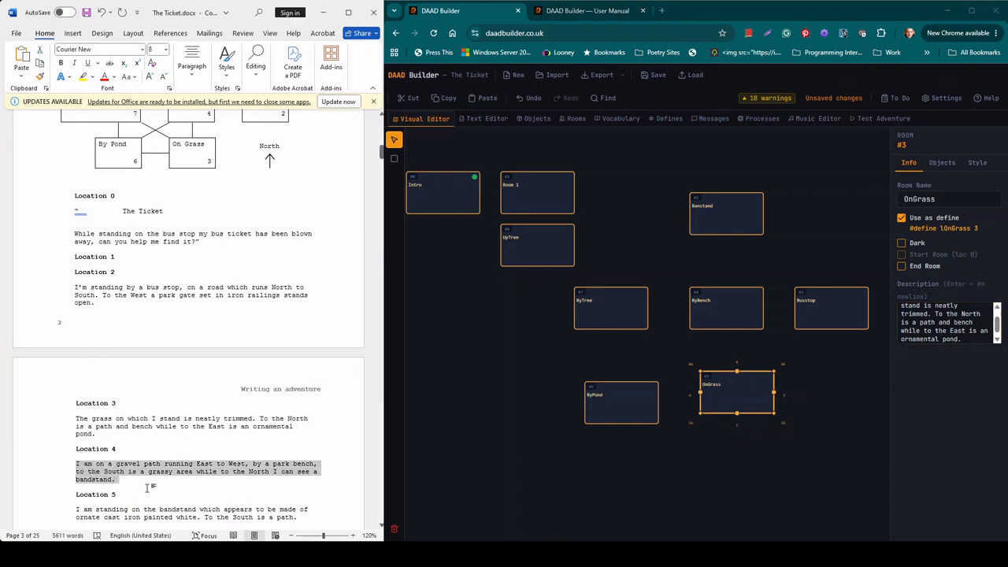
pyautogui.hotkey('ctrl', 'c')
pyautogui.click(725, 311)
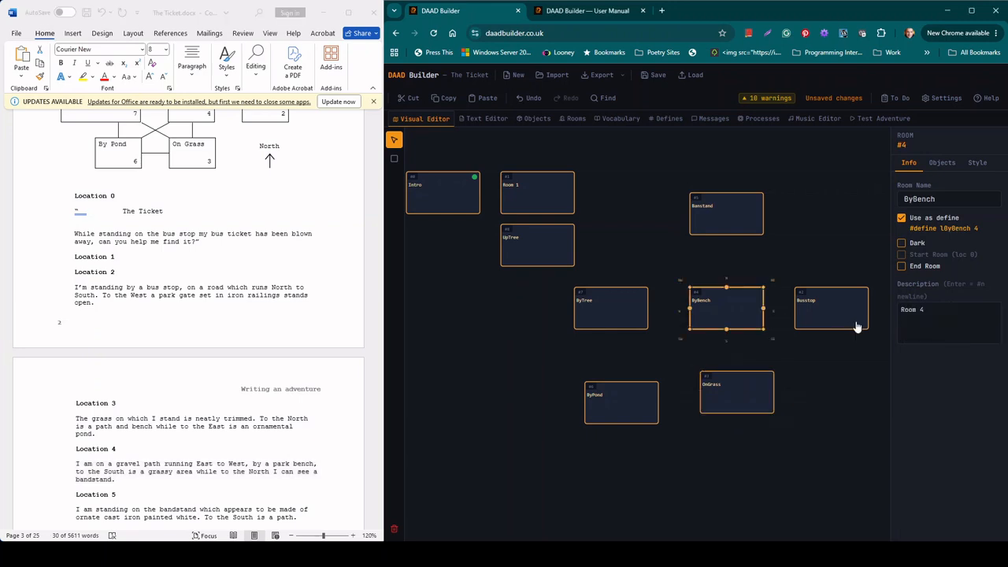
pyautogui.click(898, 314)
pyautogui.hotkey('ctrl', 'v')
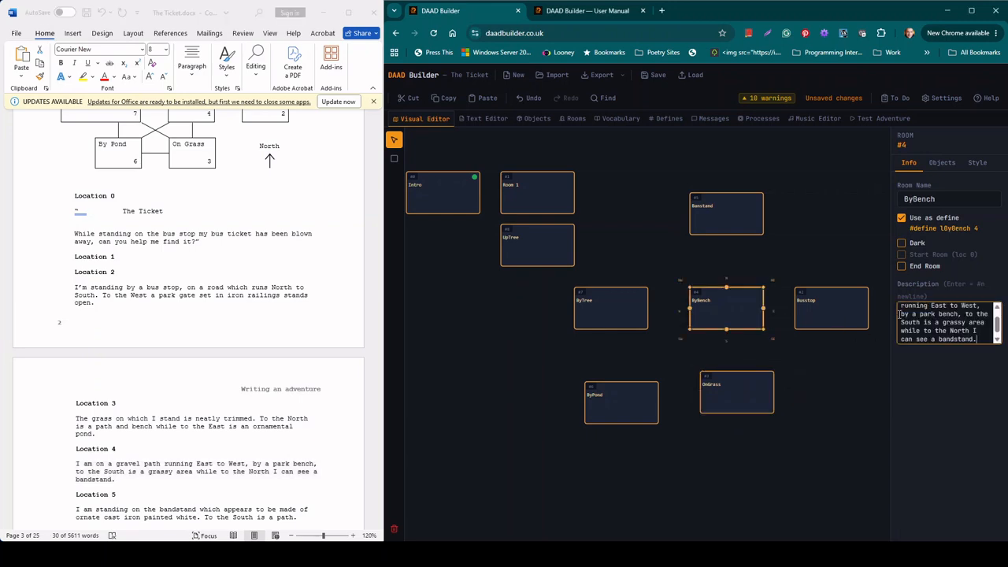
# Replace the Banstand room's description with the Location 5 text from the Word document.
pyautogui.click(225, 454)
pyautogui.scroll(-3, 225, 453)
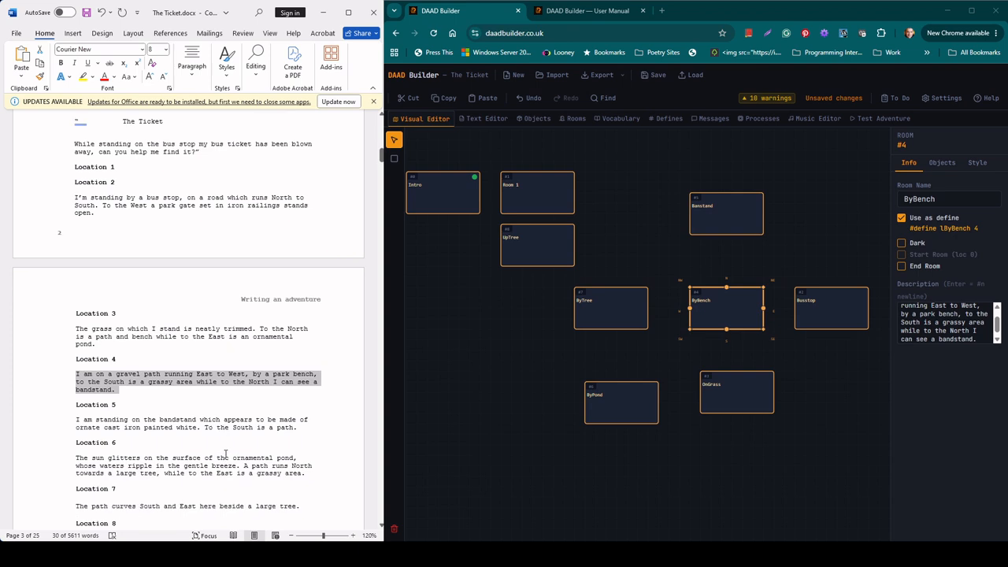
pyautogui.moveTo(299, 427); pyautogui.dragTo(76, 420)
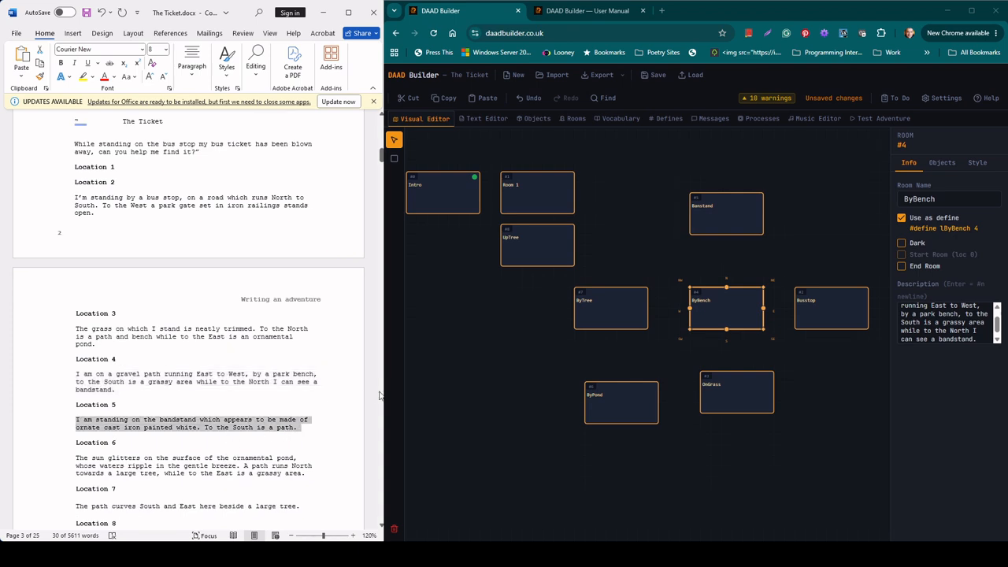
pyautogui.click(800, 261)
pyautogui.click(724, 214)
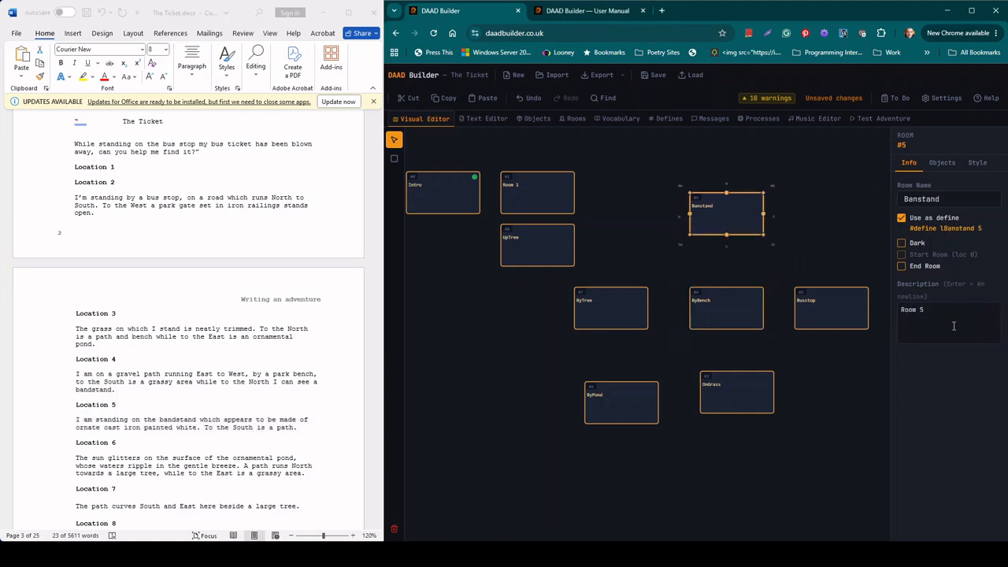
pyautogui.moveTo(933, 313); pyautogui.dragTo(900, 313)
pyautogui.hotkey('ctrl', 'v')
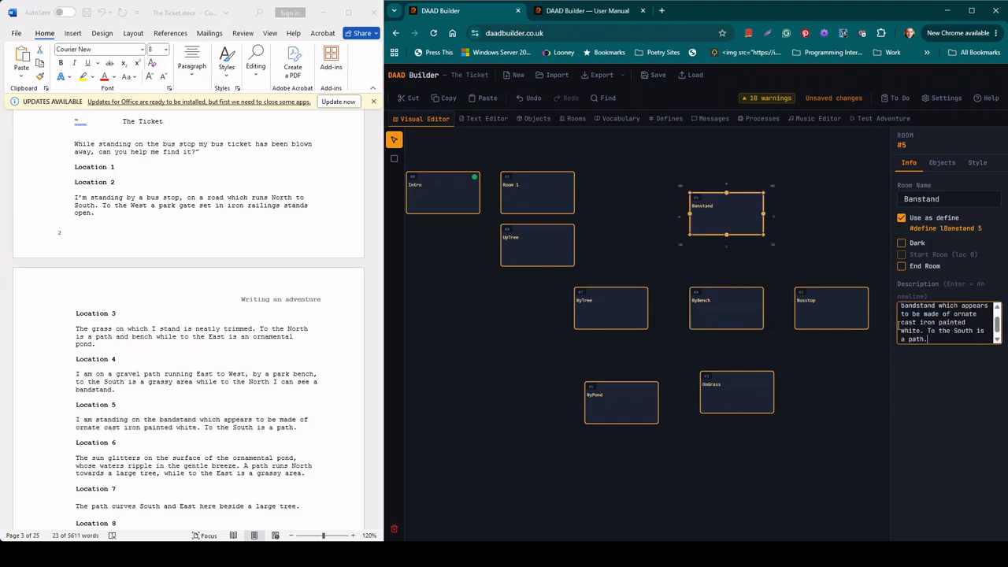
# Replace the ByPond room's description with the Location 6 text from the Word document.
pyautogui.hotkey('alt', 'Tab')
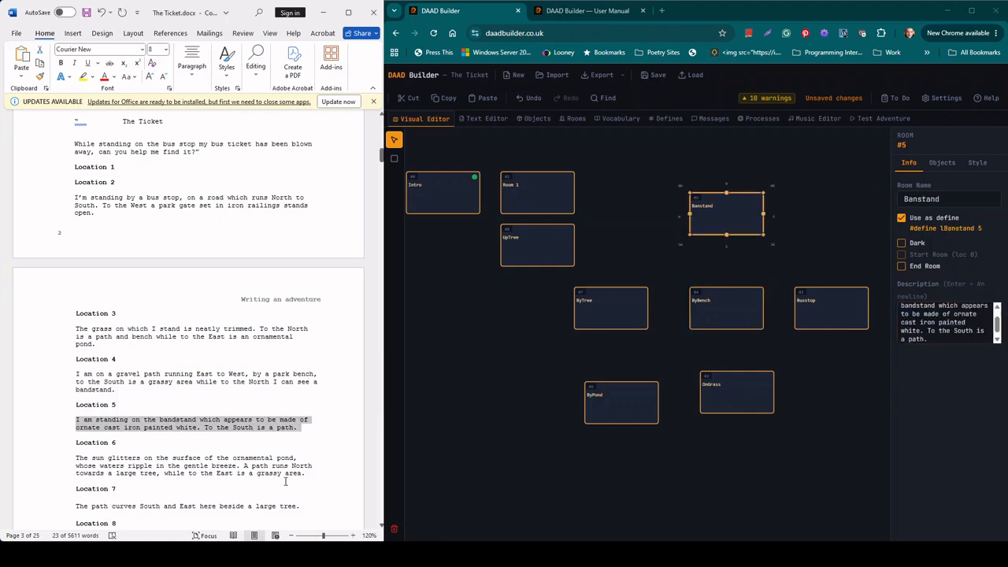
pyautogui.moveTo(309, 470); pyautogui.dragTo(76, 459)
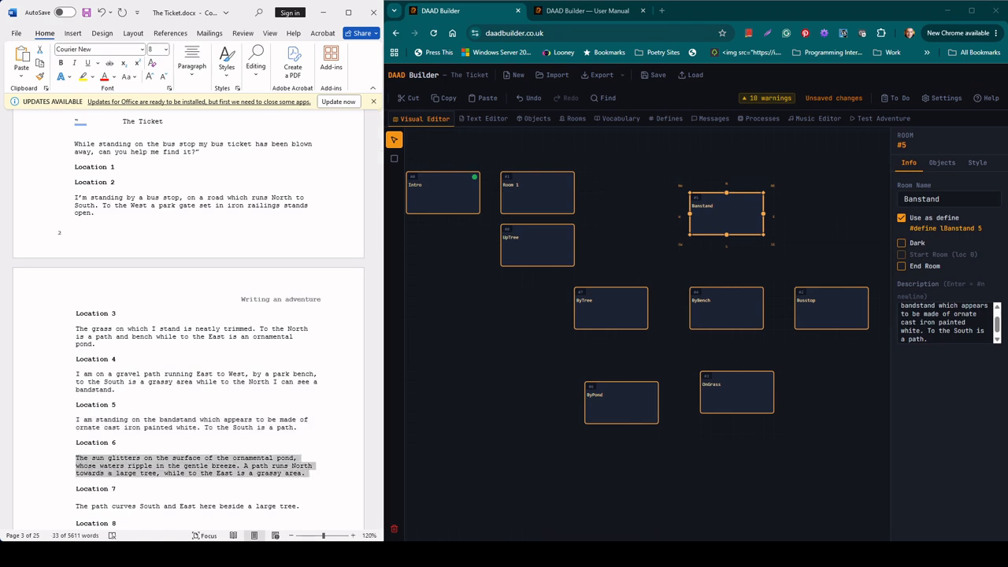
pyautogui.hotkey('alt', 'Tab')
pyautogui.click(622, 405)
pyautogui.moveTo(925, 312); pyautogui.dragTo(899, 311)
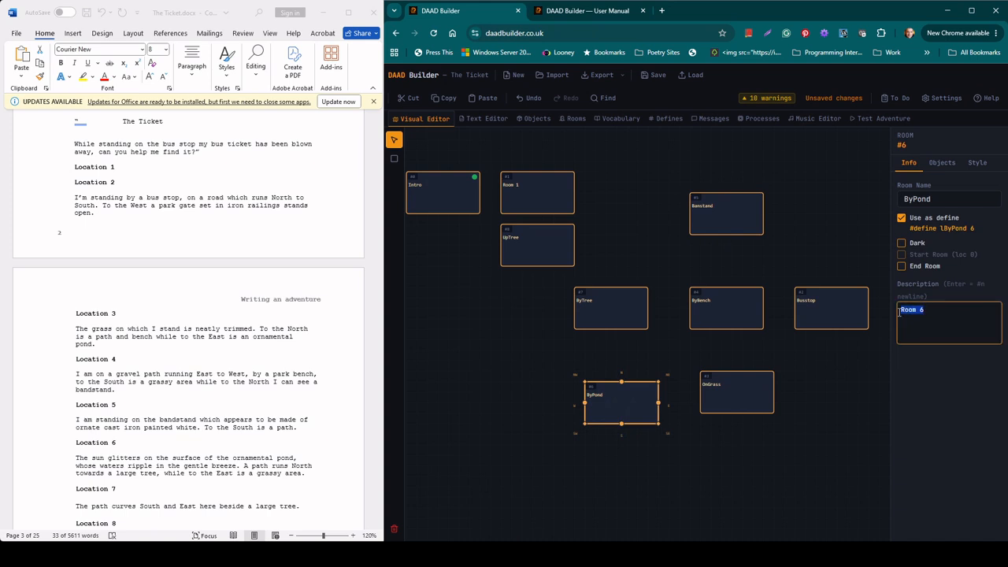
pyautogui.hotkey('ctrl', 'v')
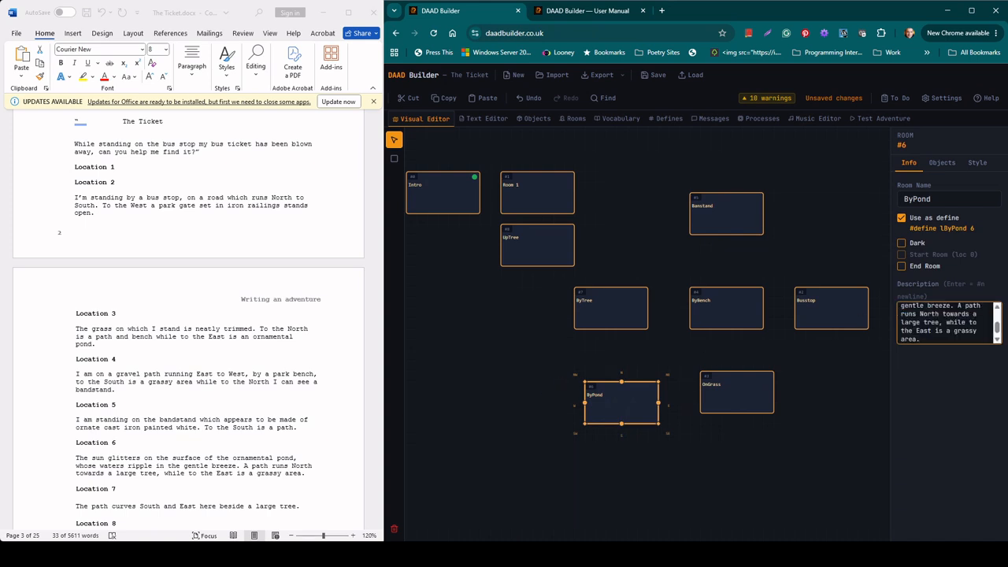
# Replace the ByTree room's description with the Location 7 text from the Word document.
pyautogui.scroll(-2, 189, 315)
pyautogui.hotkey('alt', 'Tab')
pyautogui.moveTo(304, 447); pyautogui.dragTo(82, 446)
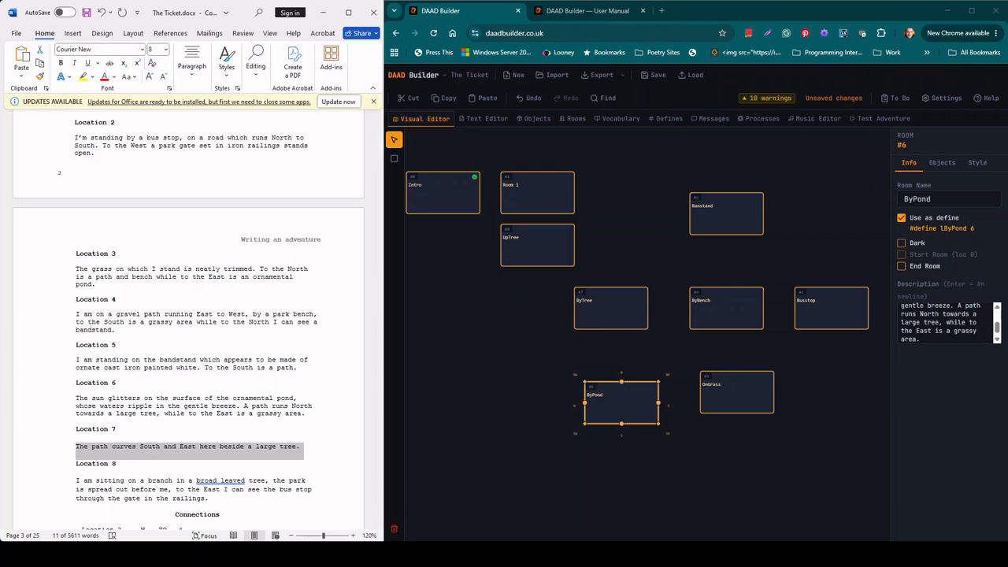
pyautogui.click(614, 313)
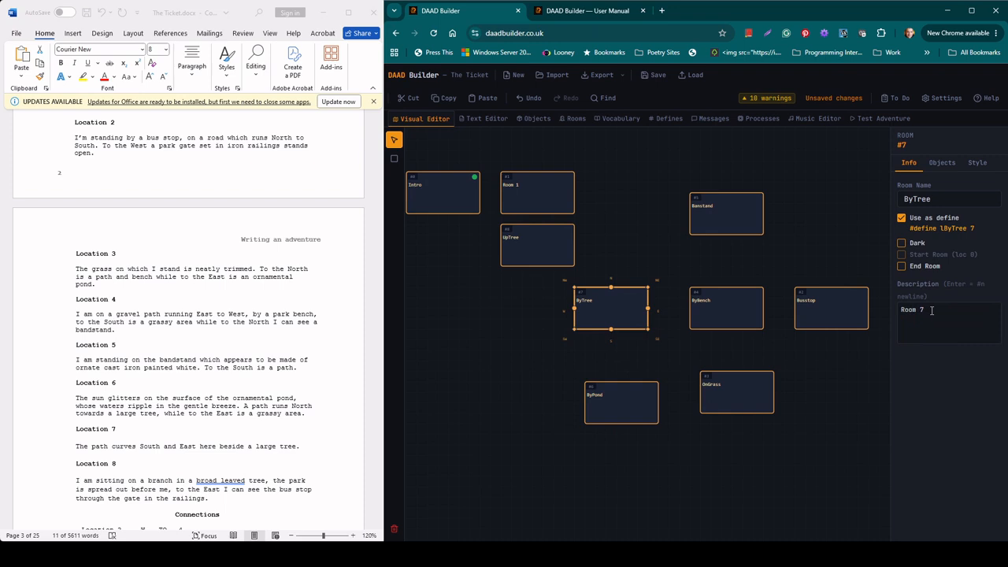
pyautogui.moveTo(933, 311); pyautogui.dragTo(895, 315)
pyautogui.hotkey('ctrl', 'v')
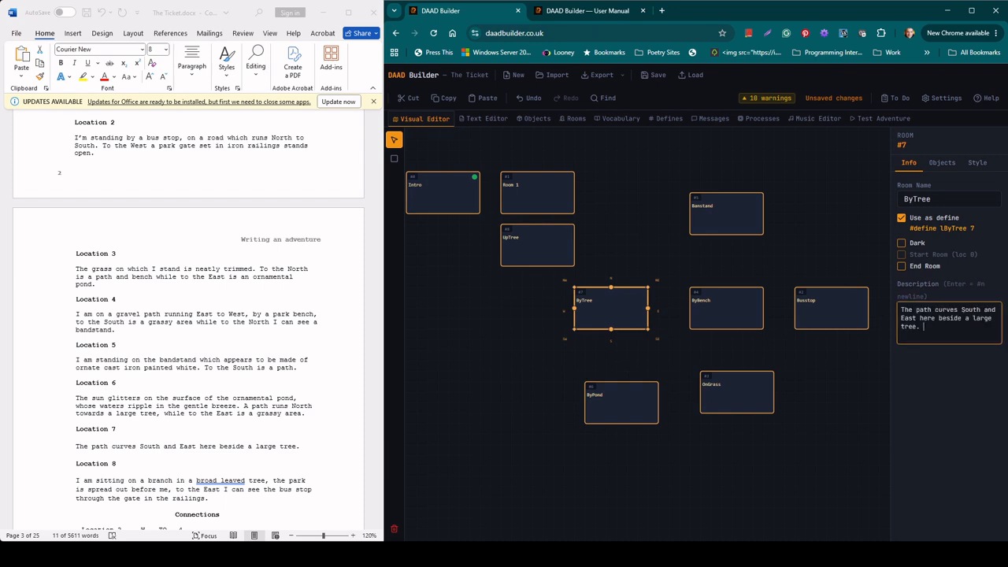
# Replace the UpTree room's description with the Location 8 text from the Word document.
pyautogui.scroll(-1, 197, 315)
pyautogui.click(206, 468)
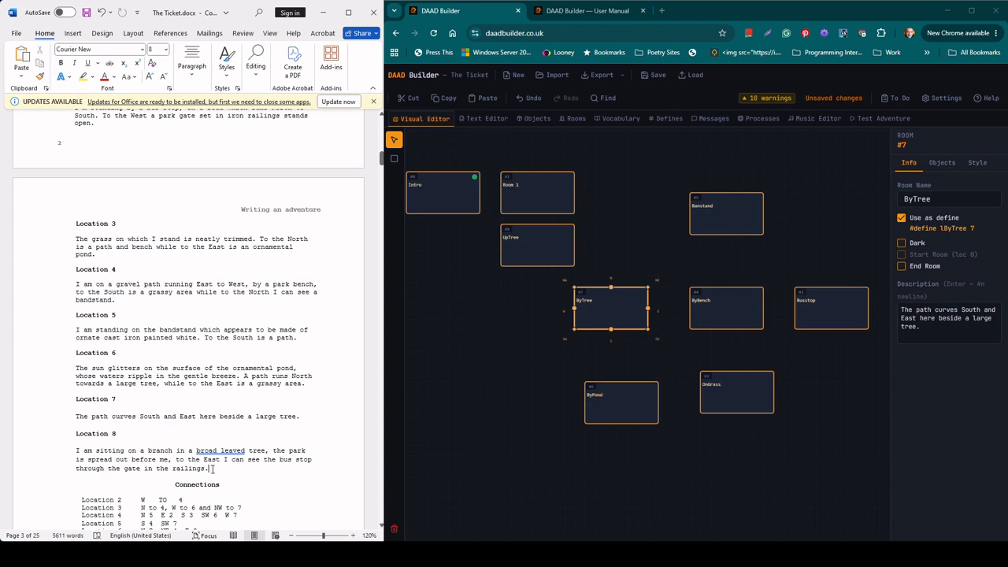
pyautogui.moveTo(211, 469); pyautogui.dragTo(74, 451)
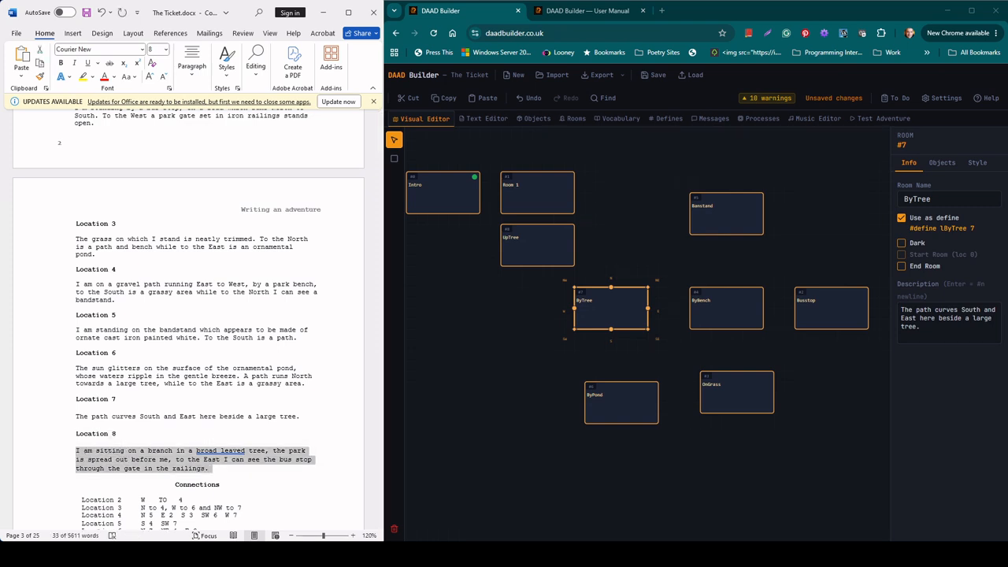
pyautogui.click(537, 246)
pyautogui.moveTo(926, 309); pyautogui.dragTo(901, 311)
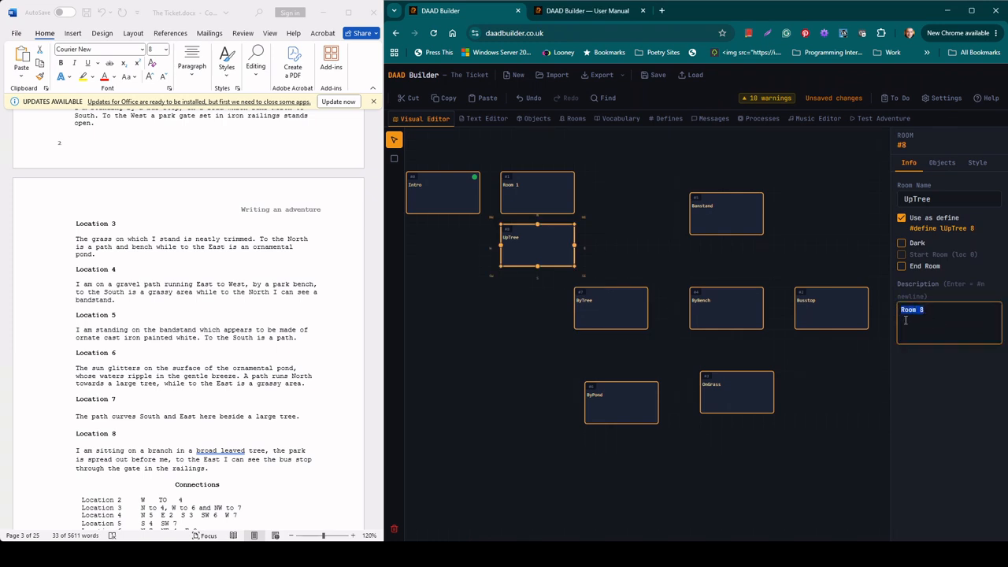
pyautogui.hotkey('ctrl', 'v')
pyautogui.click(864, 383)
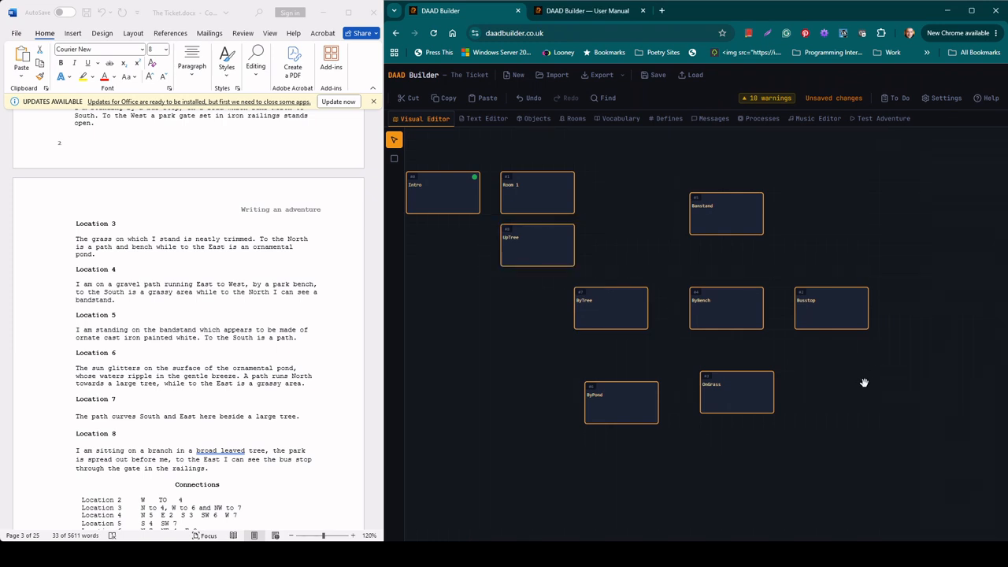
# Following the Connections list in the Word document, connect the west side of the Busstop room to the east side of ByBench.
pyautogui.scroll(-2, 197, 315)
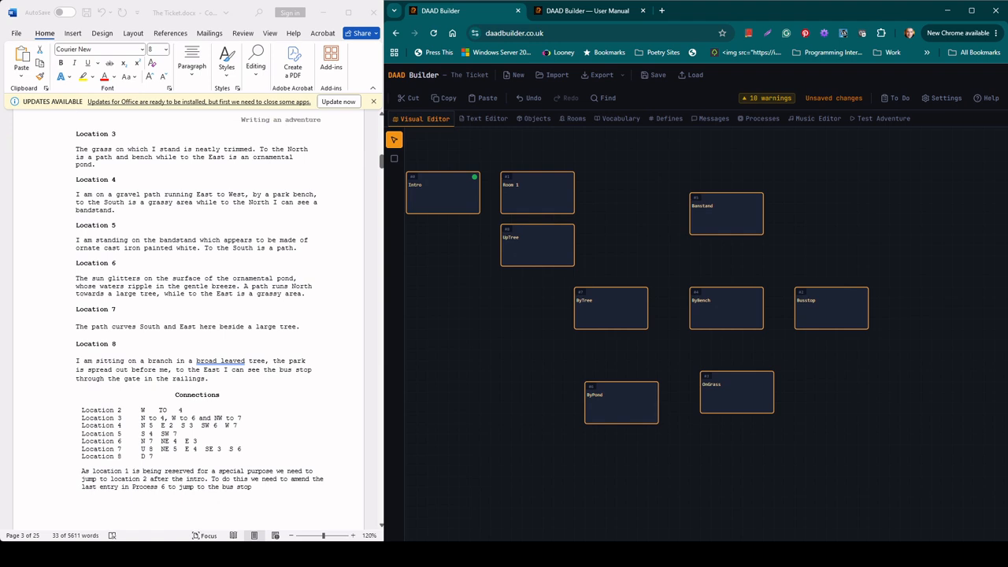
pyautogui.scroll(-1, 200, 315)
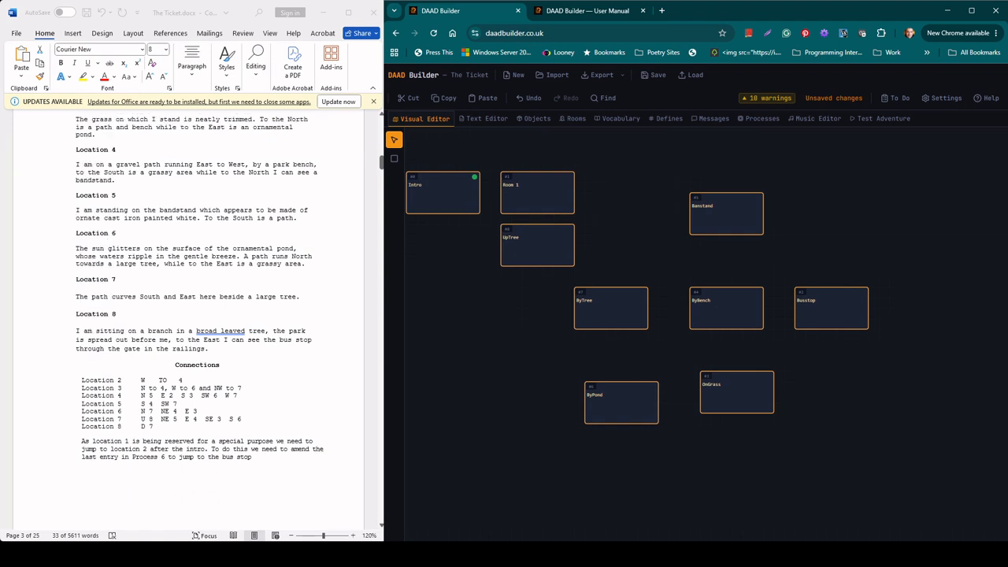
pyautogui.click(819, 320)
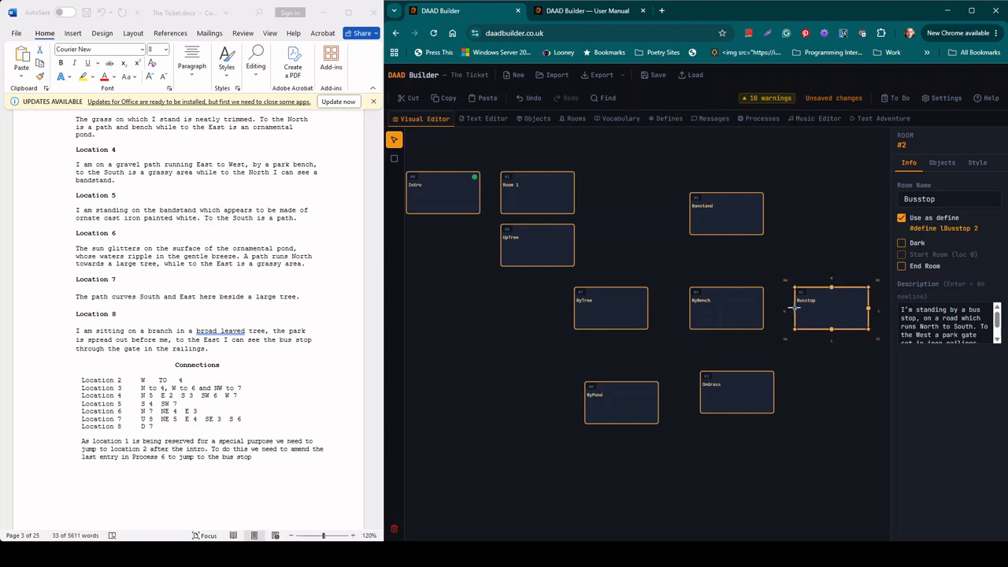
pyautogui.hotkey('ctrl', 'a')
pyautogui.moveTo(794, 307); pyautogui.dragTo(763, 308)
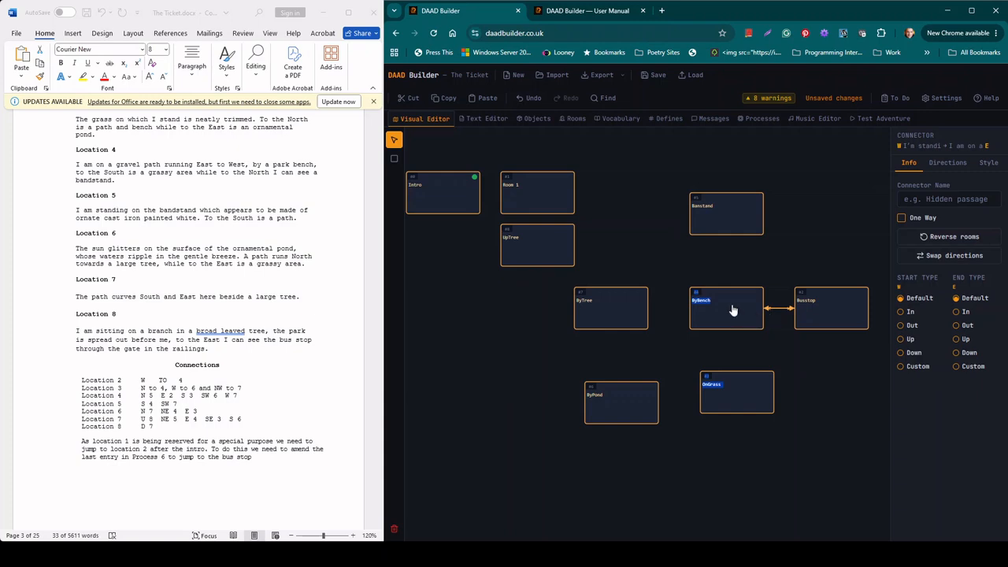
# Following Diagram 3 in the Word document, connect the north side of the OnGrass room to the south side of ByBench.
pyautogui.click(732, 310)
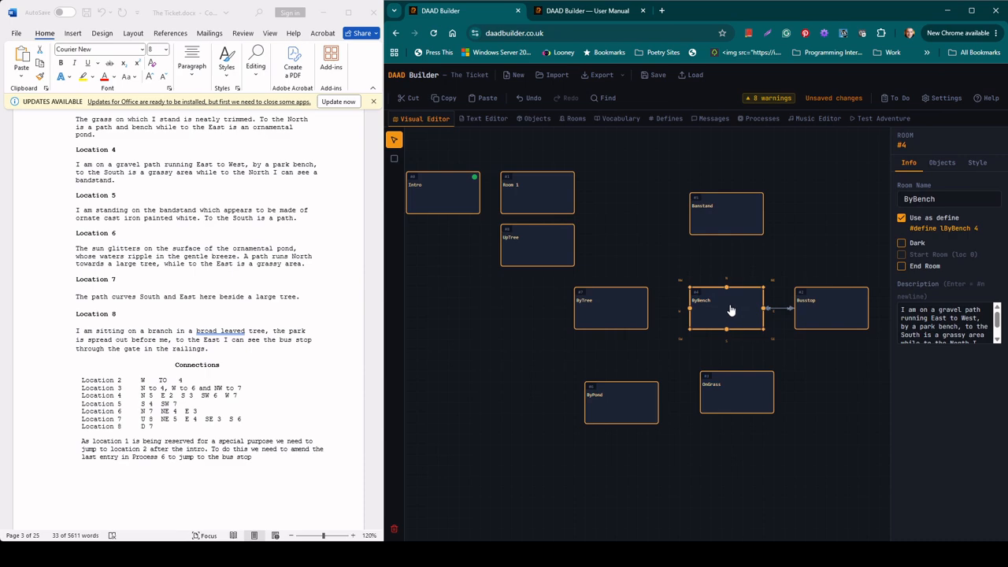
pyautogui.scroll(1, 200, 304)
pyautogui.scroll(10, 200, 304)
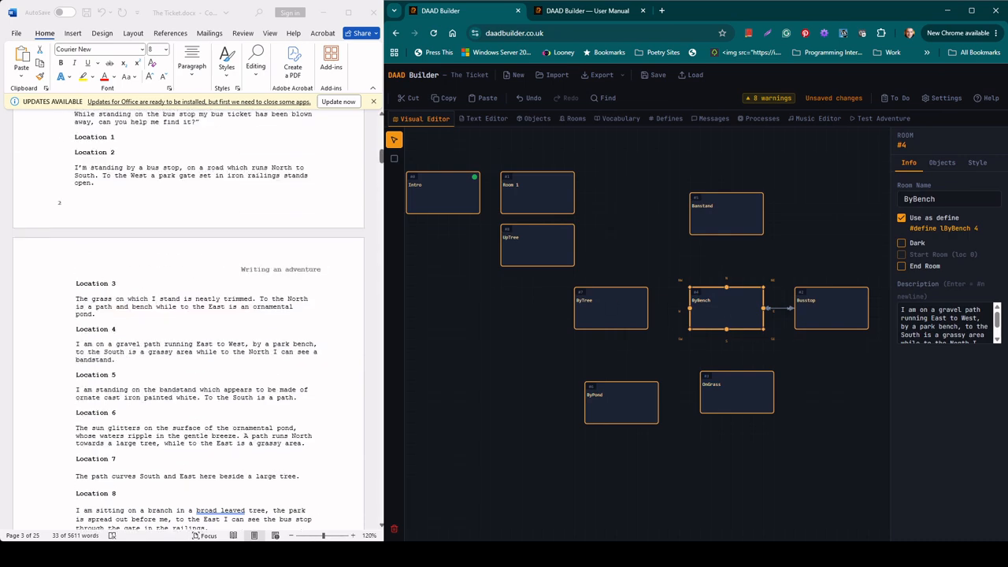
pyautogui.scroll(1, 200, 304)
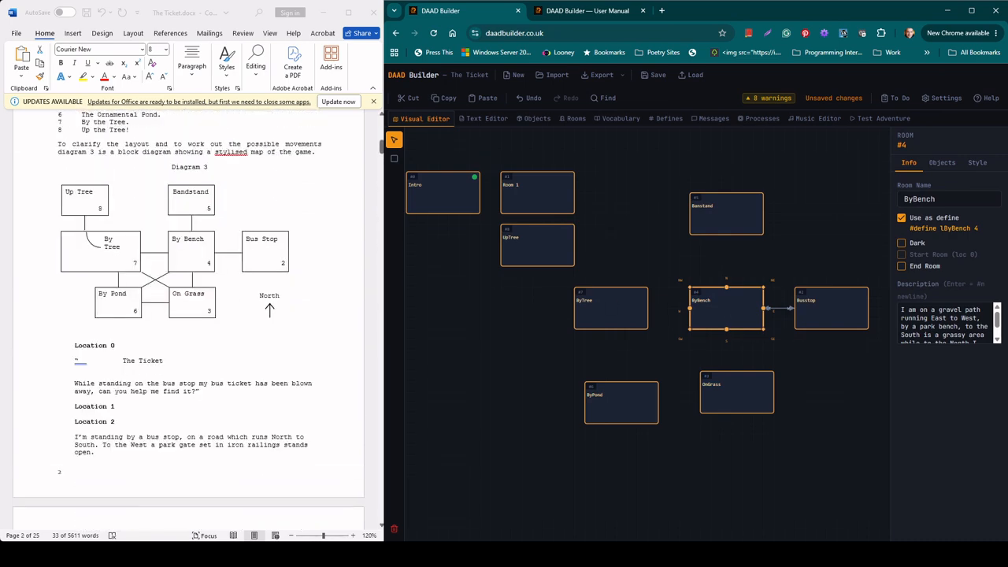
pyautogui.click(745, 398)
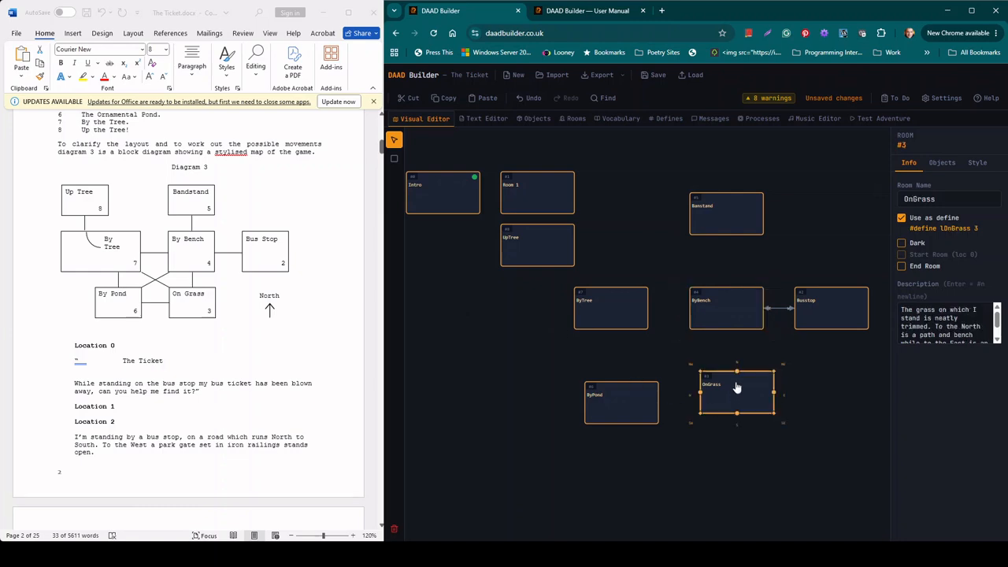
pyautogui.moveTo(736, 368); pyautogui.dragTo(726, 329)
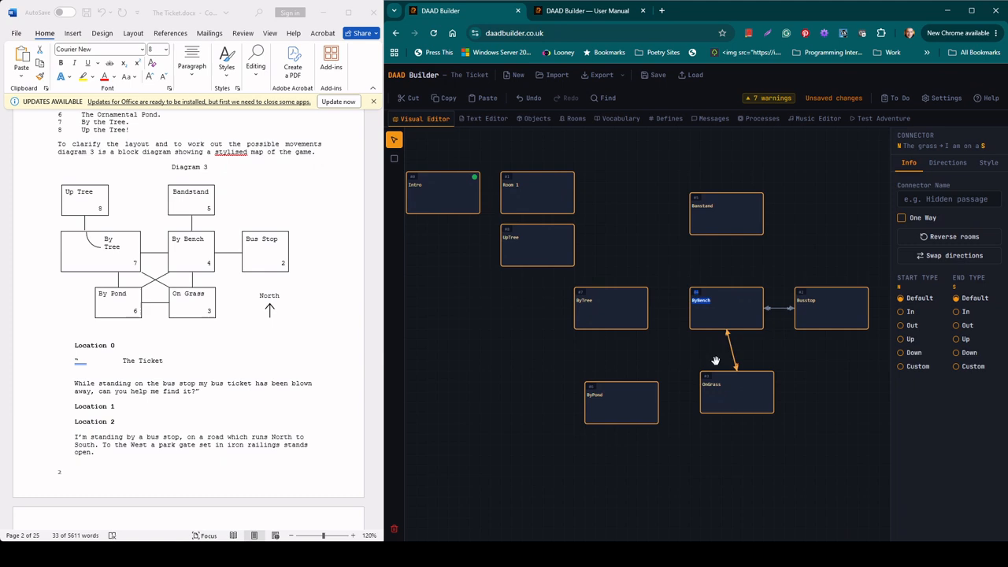
# Connect OnGrass's west side to ByPond's east side, and ByPond's northeast corner to ByBench's southwest corner.
pyautogui.click(723, 404)
pyautogui.moveTo(699, 391); pyautogui.dragTo(659, 404)
pyautogui.click(646, 397)
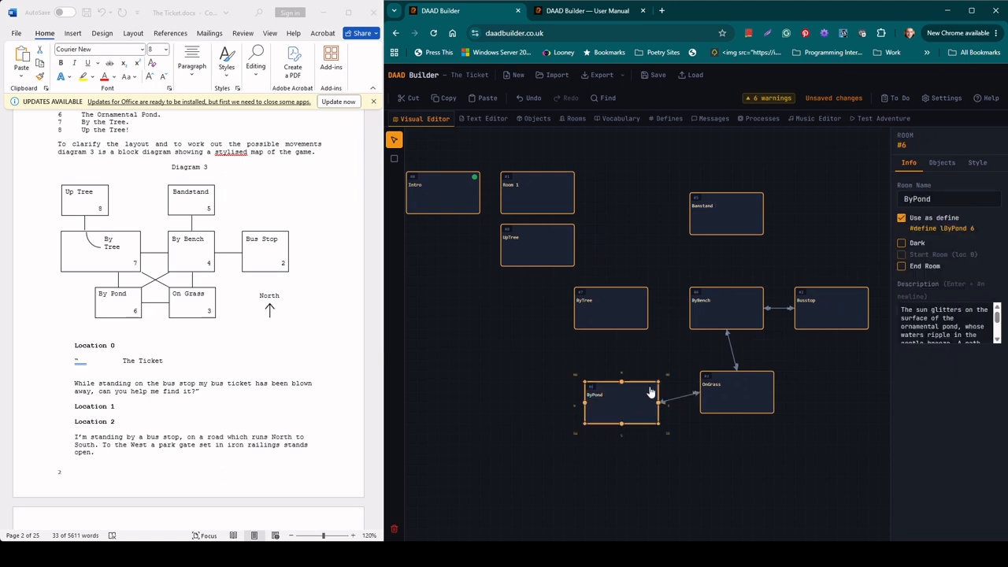
pyautogui.moveTo(659, 381); pyautogui.dragTo(689, 332)
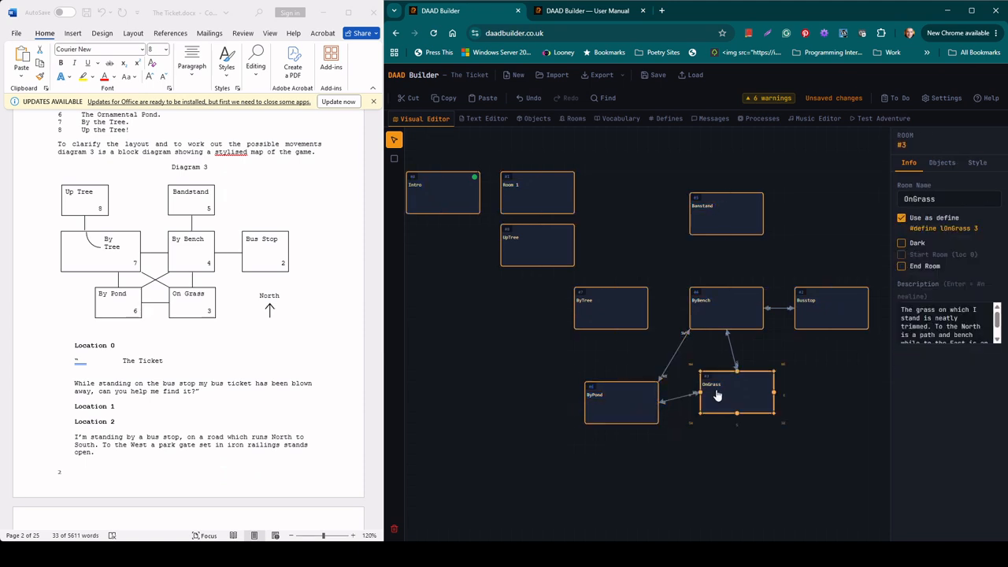
# Connect OnGrass's northwest corner to ByTree's southeast corner, and ByPond's north side to ByTree's south side.
pyautogui.click(715, 396)
pyautogui.moveTo(700, 369); pyautogui.dragTo(647, 332)
pyautogui.click(623, 399)
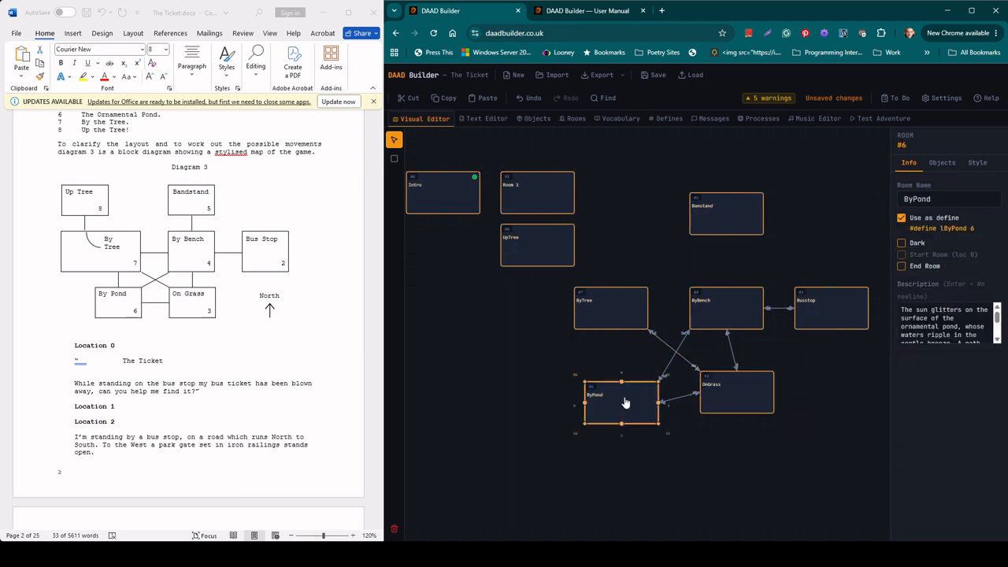
pyautogui.moveTo(621, 381); pyautogui.dragTo(611, 331)
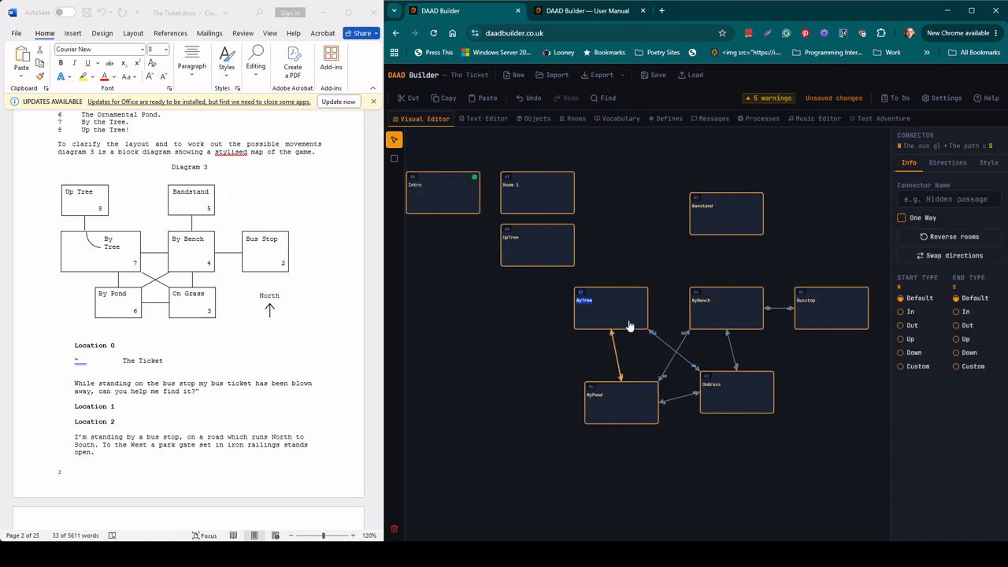
pyautogui.click(640, 315)
pyautogui.moveTo(646, 308)
pyautogui.mouseDown()
pyautogui.moveTo(668, 306)
pyautogui.moveTo(649, 308)
pyautogui.mouseUp()
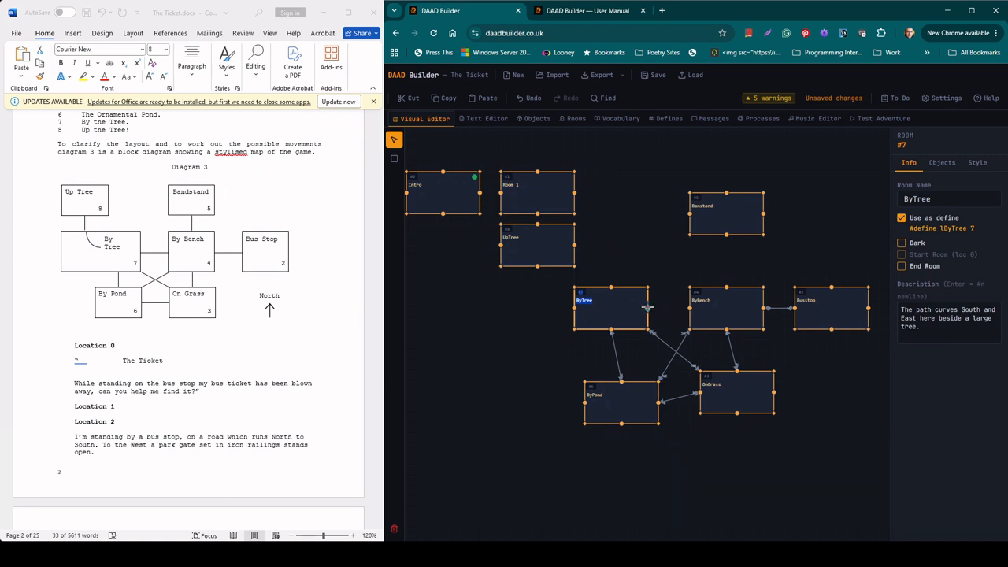
pyautogui.moveTo(648, 308); pyautogui.dragTo(690, 309)
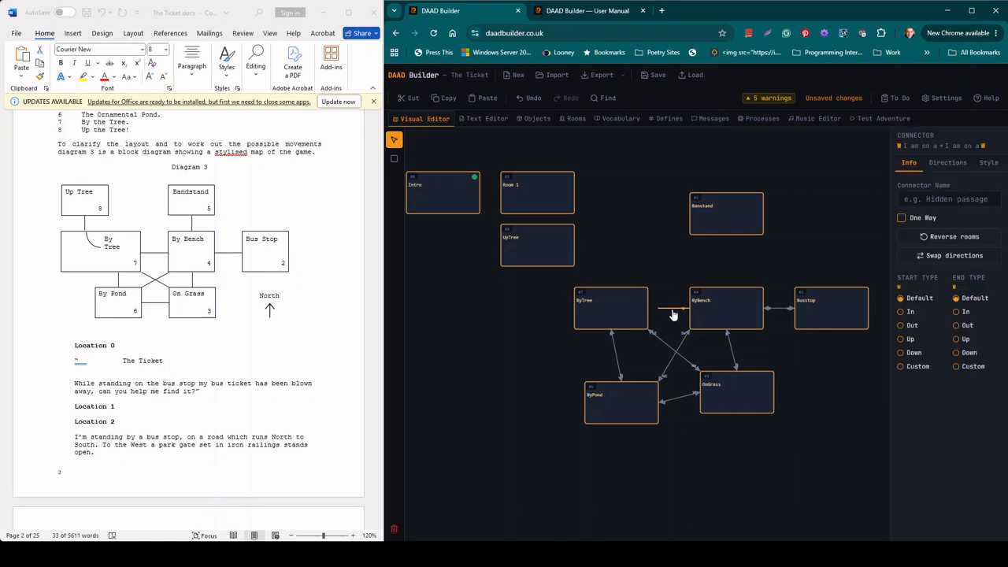
# Connect ByTree's east side to ByBench's west side, and ByBench's north side to Banstand's south side.
pyautogui.click(635, 316)
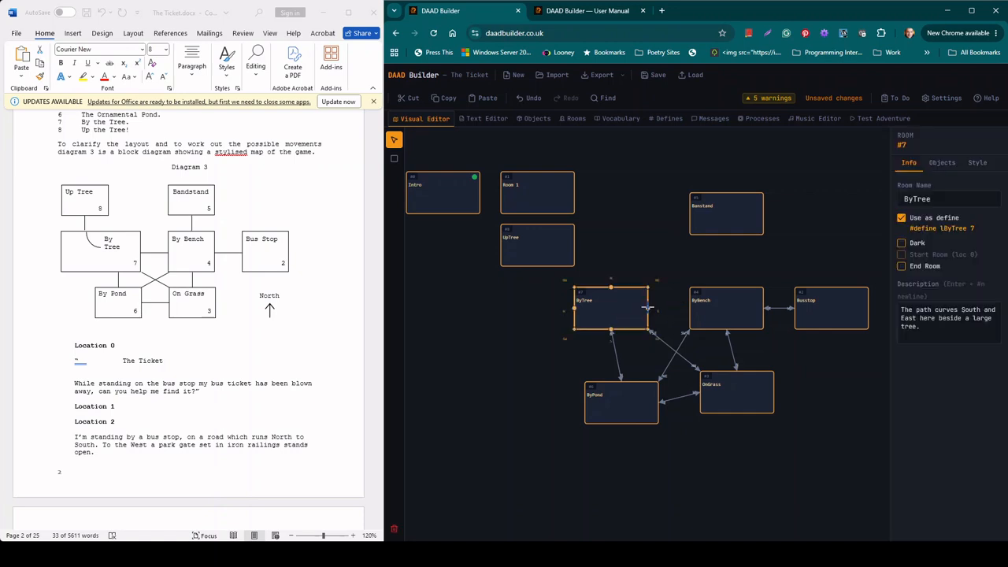
pyautogui.moveTo(647, 307); pyautogui.dragTo(726, 235)
pyautogui.click(728, 303)
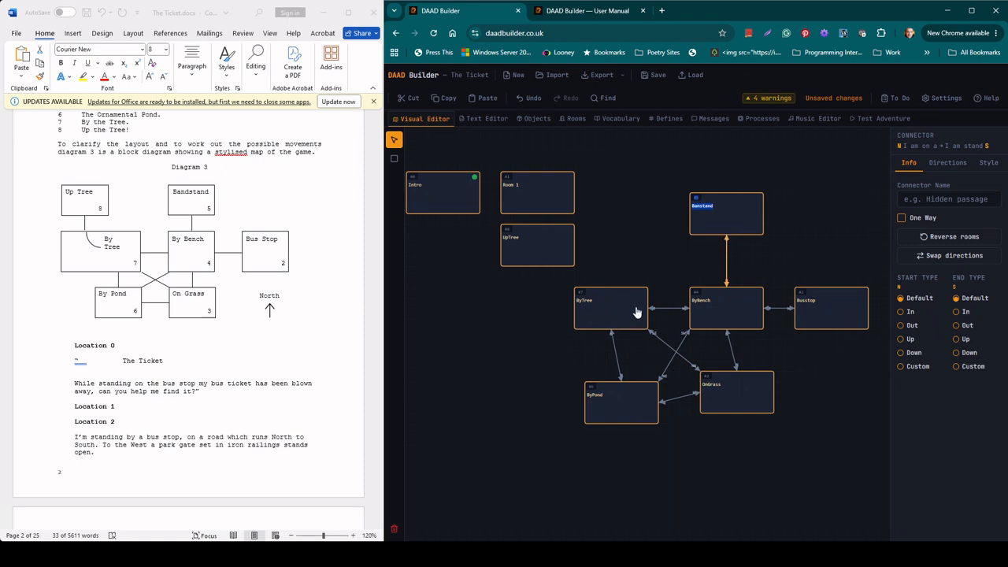
# Connect ByTree's northwest corner to UpTree's southeast corner, with start type Up and end type Down.
pyautogui.click(597, 310)
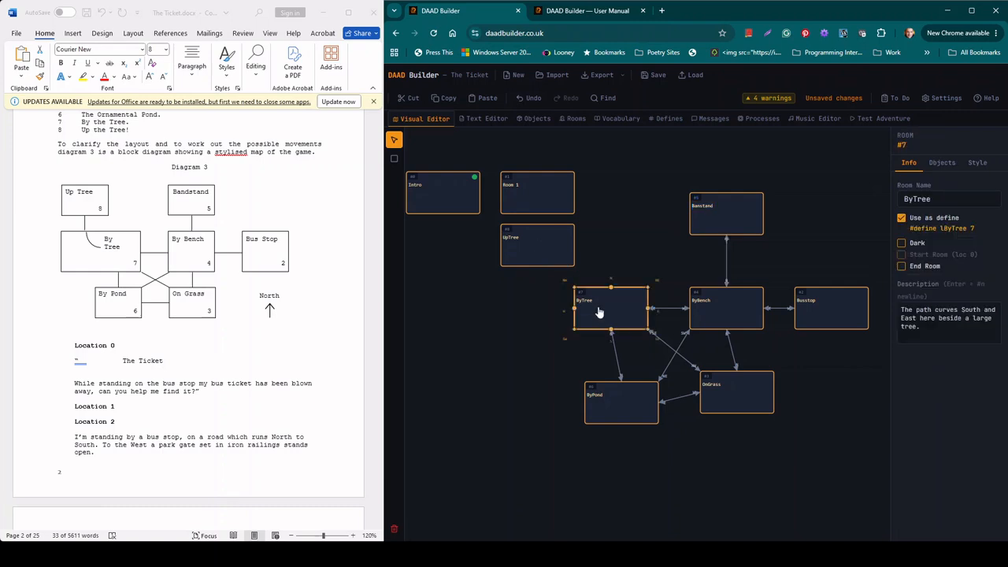
pyautogui.hotkey('ctrl', 'a')
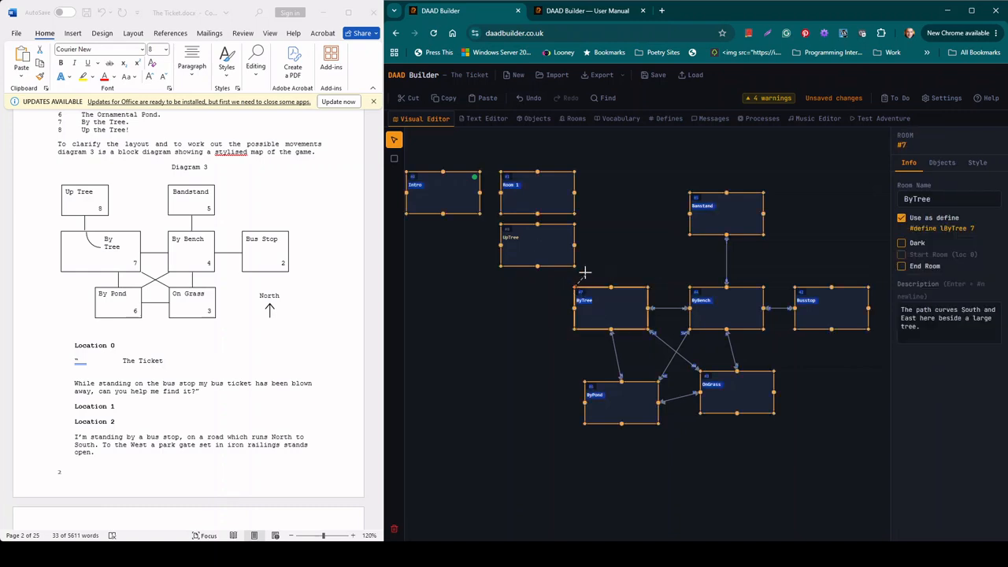
pyautogui.click(575, 268)
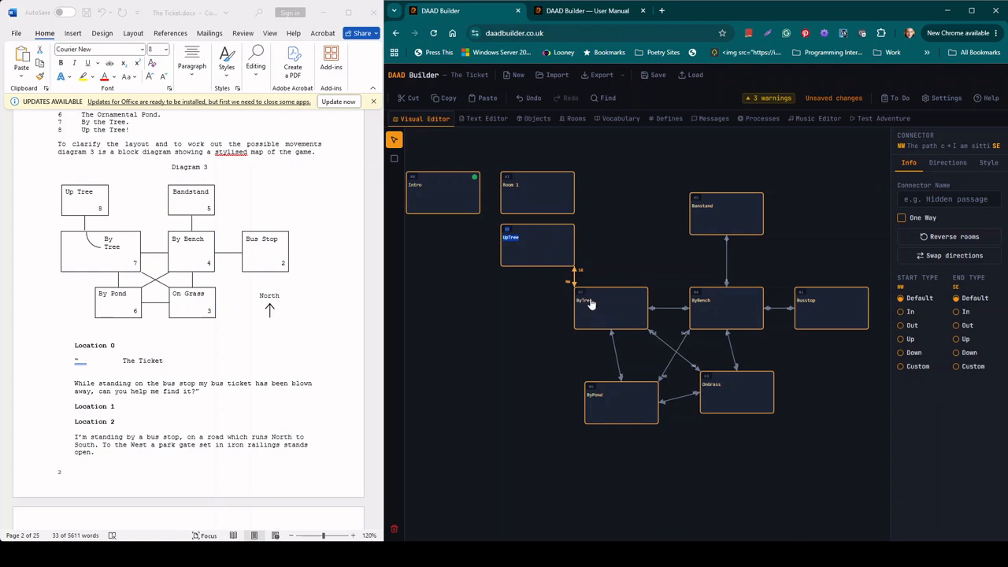
pyautogui.click(955, 352)
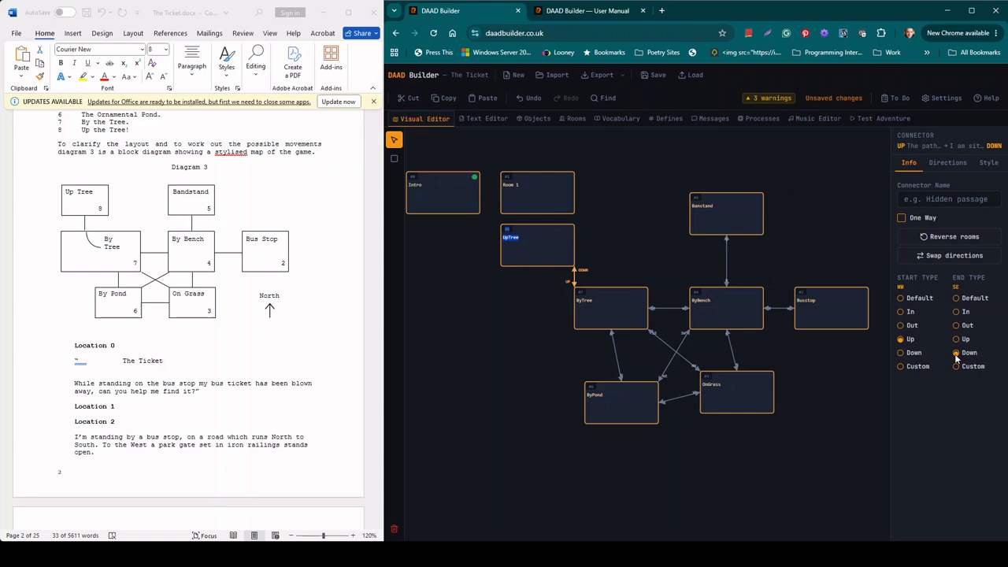
# Check the room connections in the /CON section of the adventure's source text, and return to the room map.
pyautogui.click(483, 120)
pyautogui.tripleClick(558, 327)
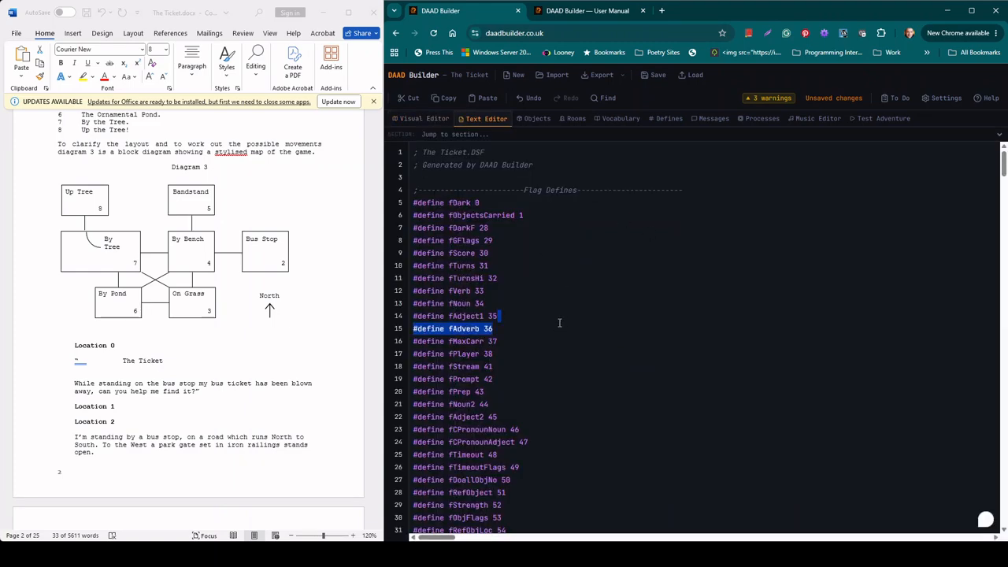
pyautogui.scroll(-5, 559, 327)
pyautogui.scroll(-20, 575, 327)
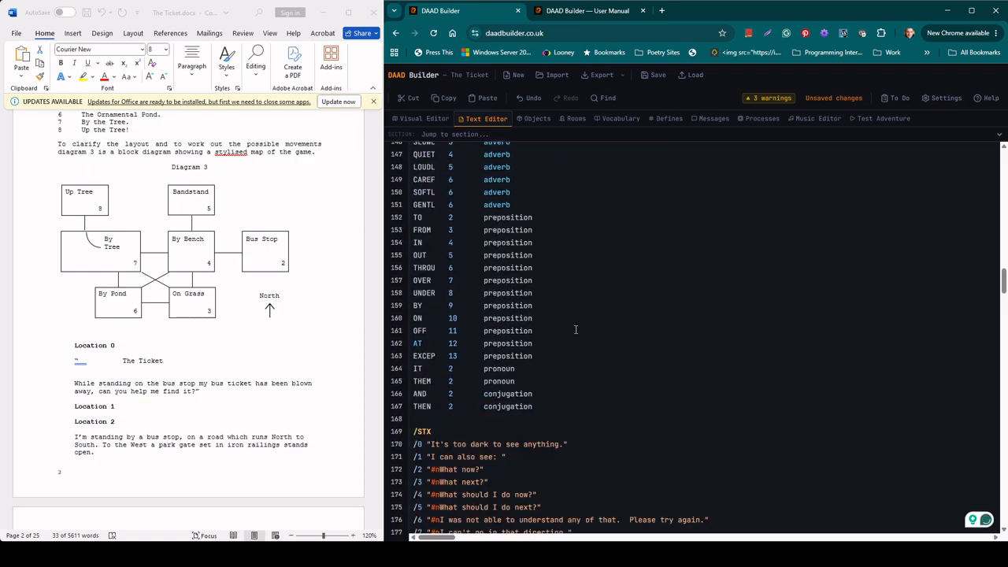
pyautogui.scroll(-15, 576, 329)
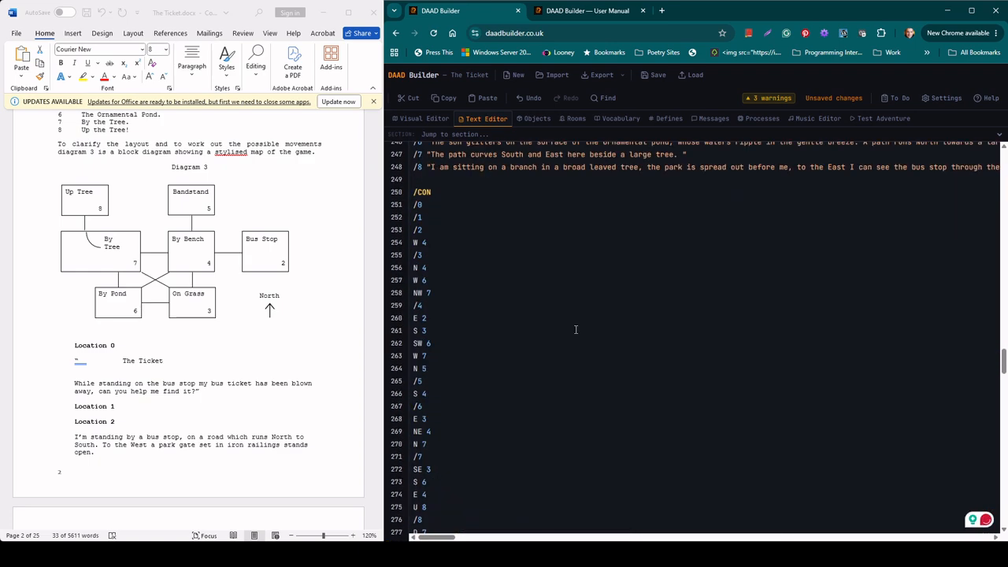
pyautogui.scroll(-4, 575, 329)
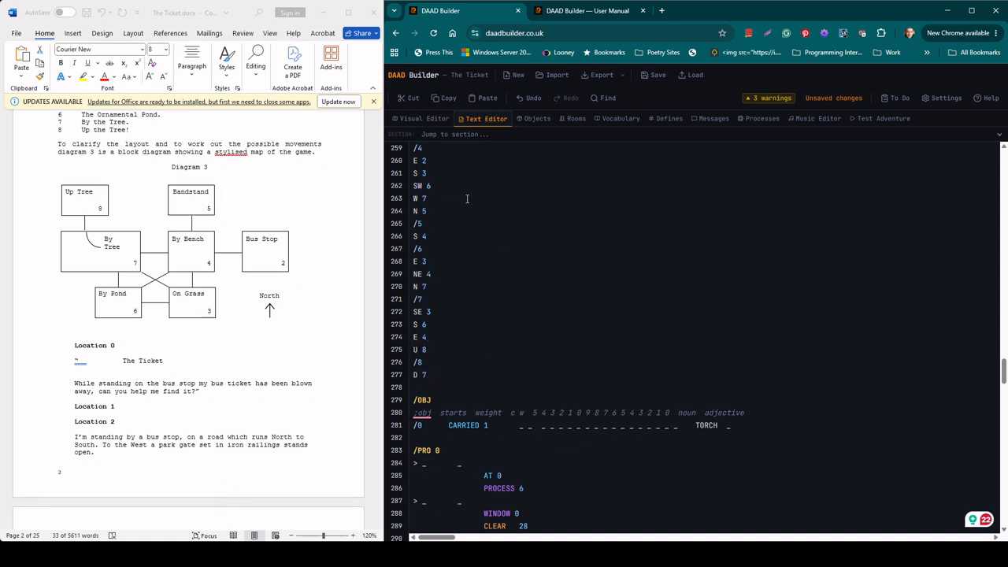
pyautogui.click(424, 119)
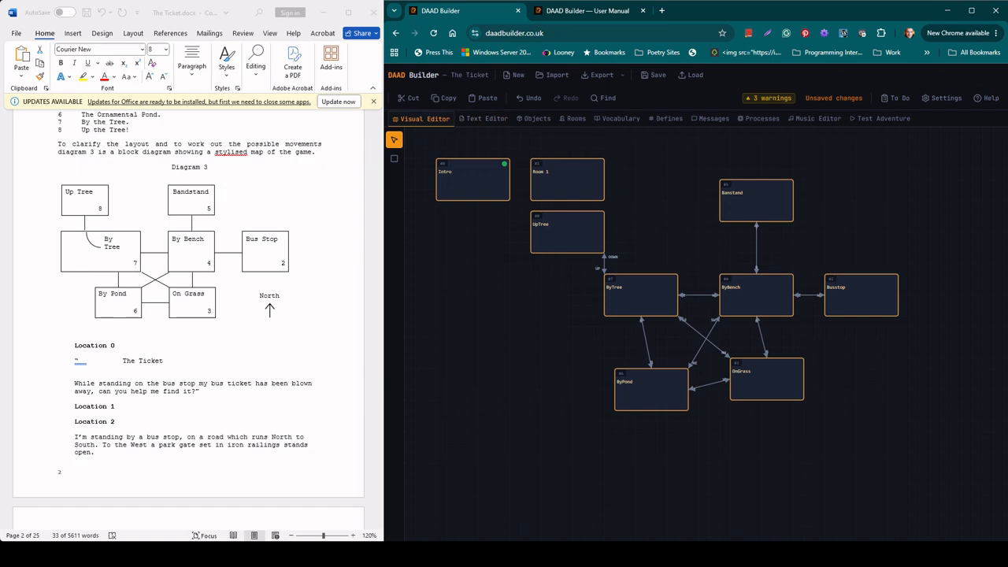
# Read on in the Word document through the Process 6 screenshot, the section on playing the game and the object list.
pyautogui.click(195, 382)
pyautogui.scroll(-6, 196, 382)
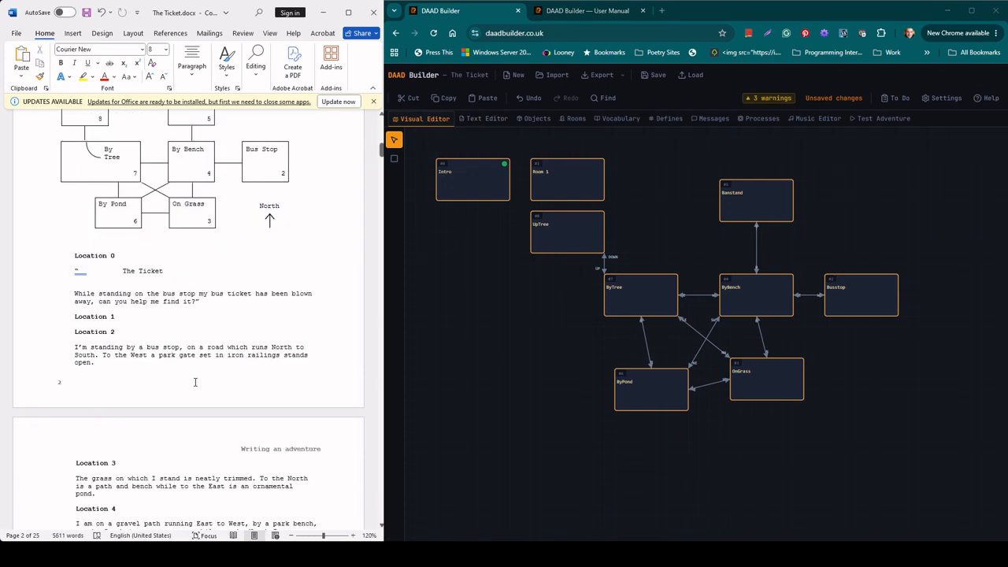
pyautogui.scroll(-7, 196, 382)
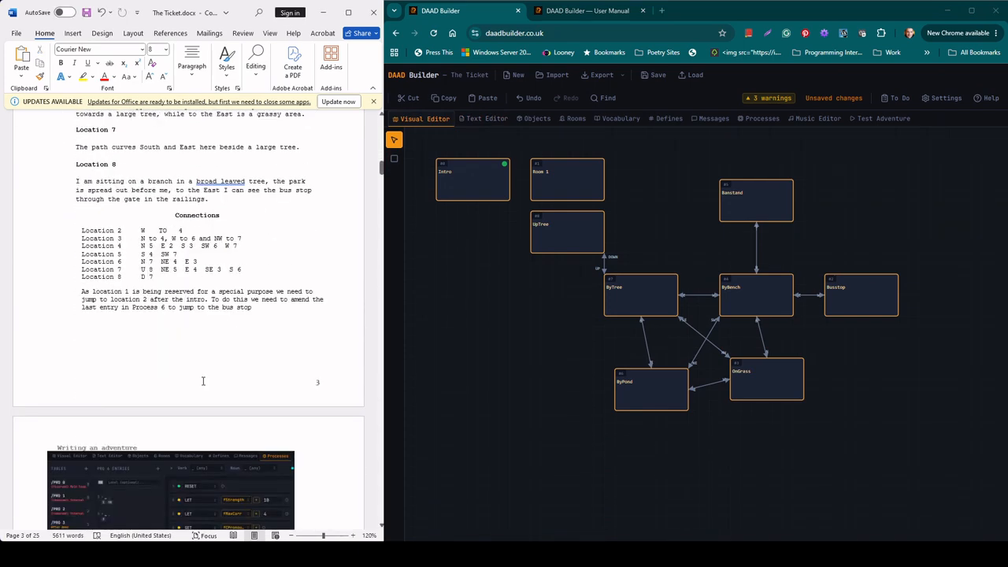
pyautogui.scroll(-14, 203, 381)
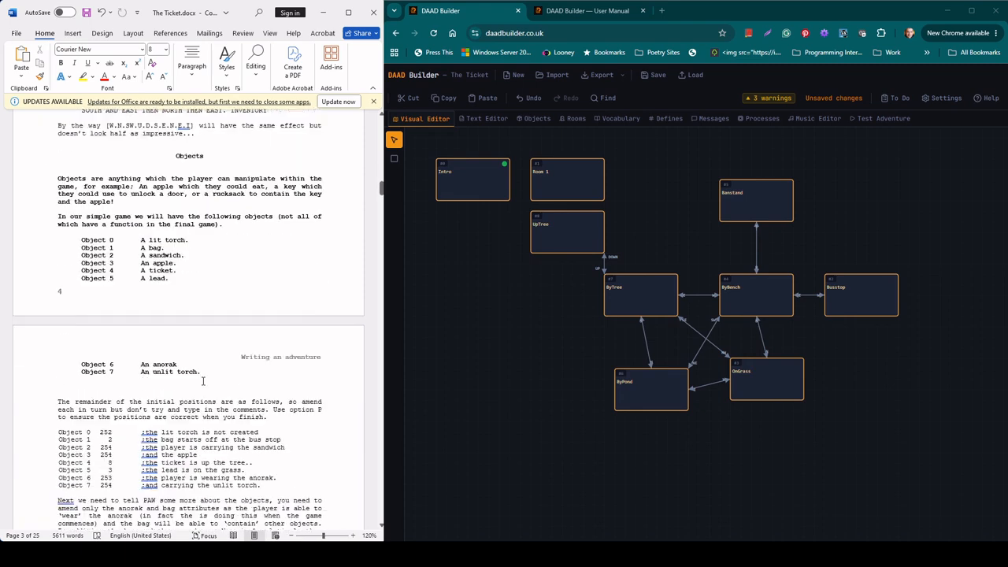
pyautogui.scroll(3, 203, 382)
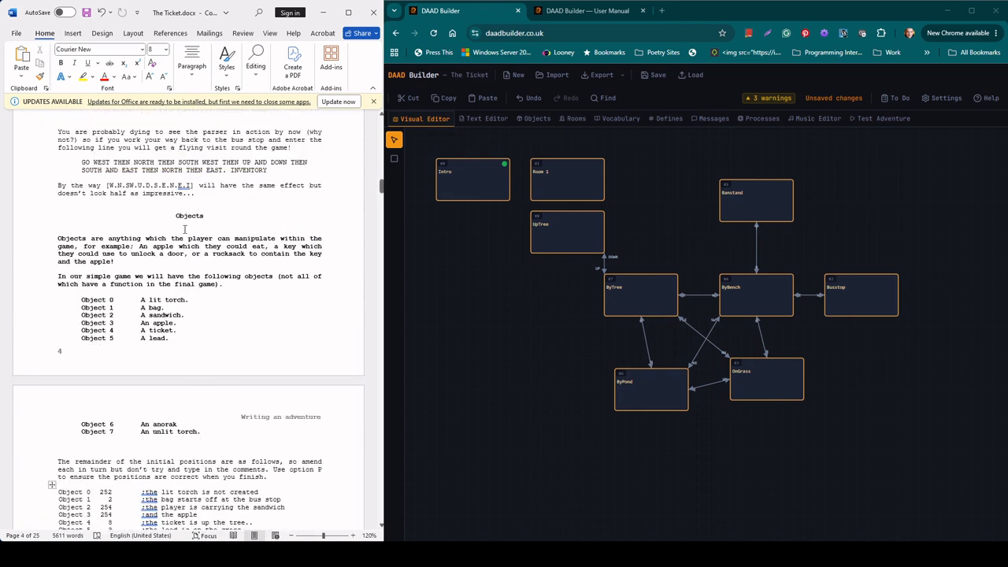
pyautogui.scroll(6, 204, 244)
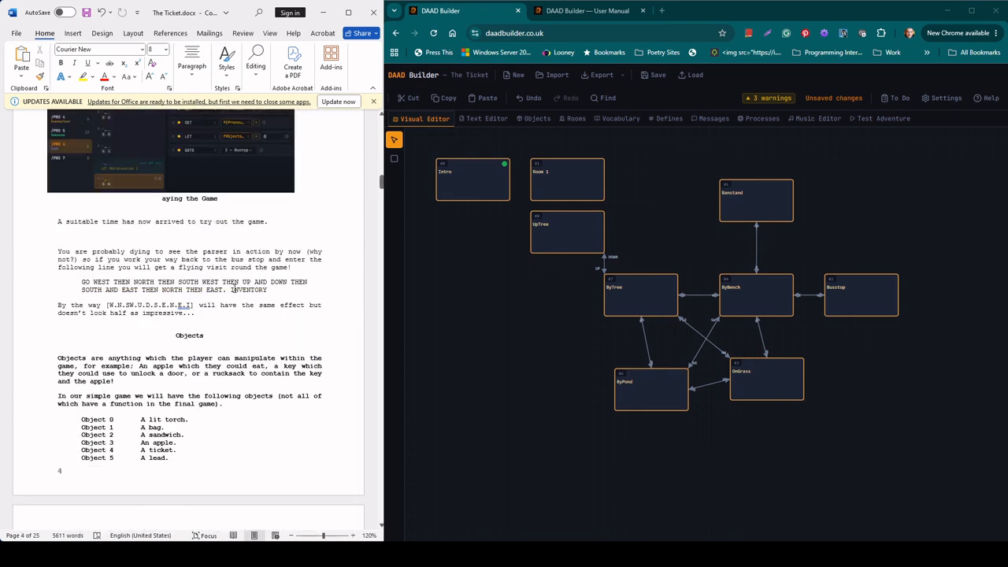
pyautogui.scroll(2, 233, 289)
pyautogui.scroll(8, 233, 289)
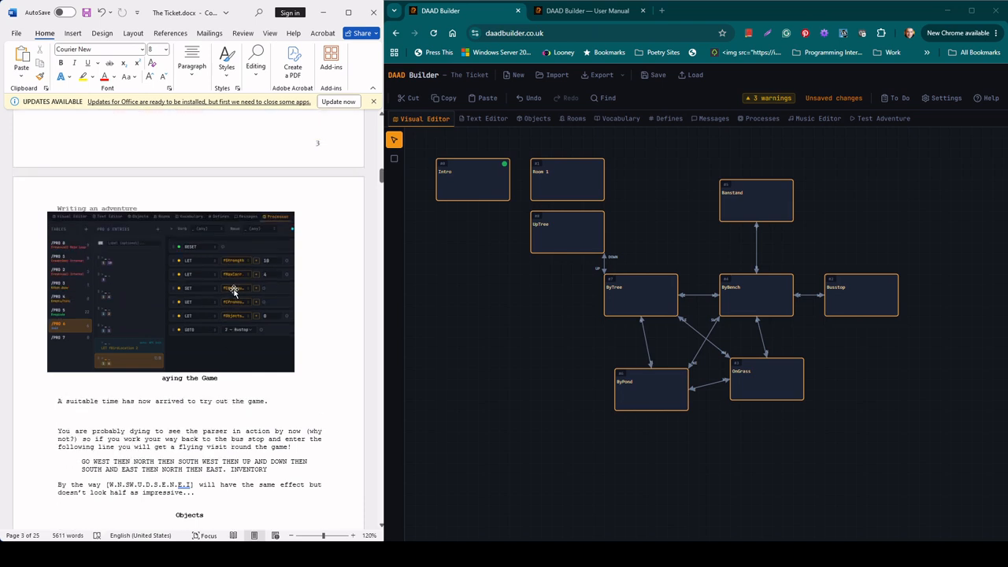
pyautogui.scroll(2, 233, 289)
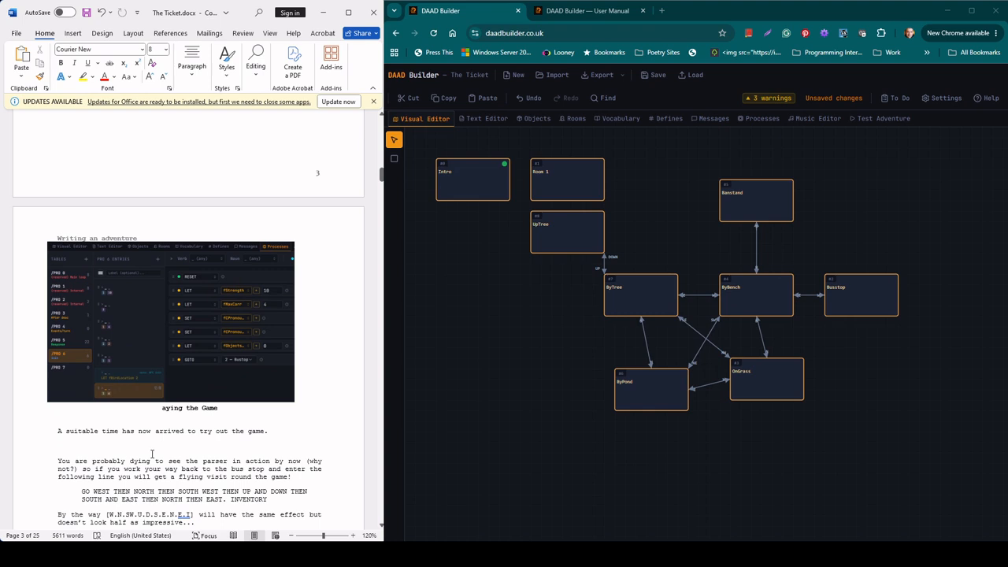
pyautogui.scroll(-2, 142, 431)
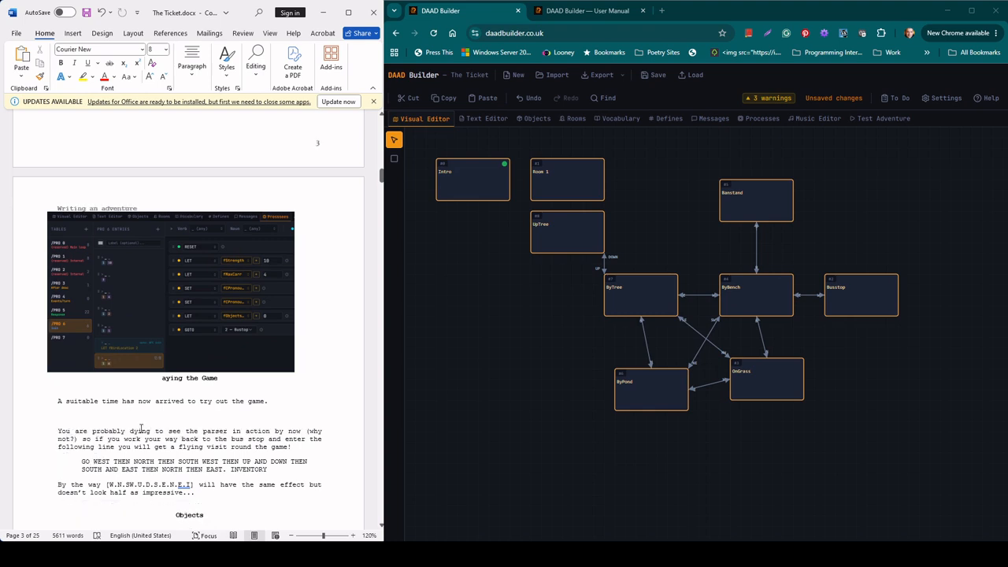
pyautogui.scroll(-2, 141, 428)
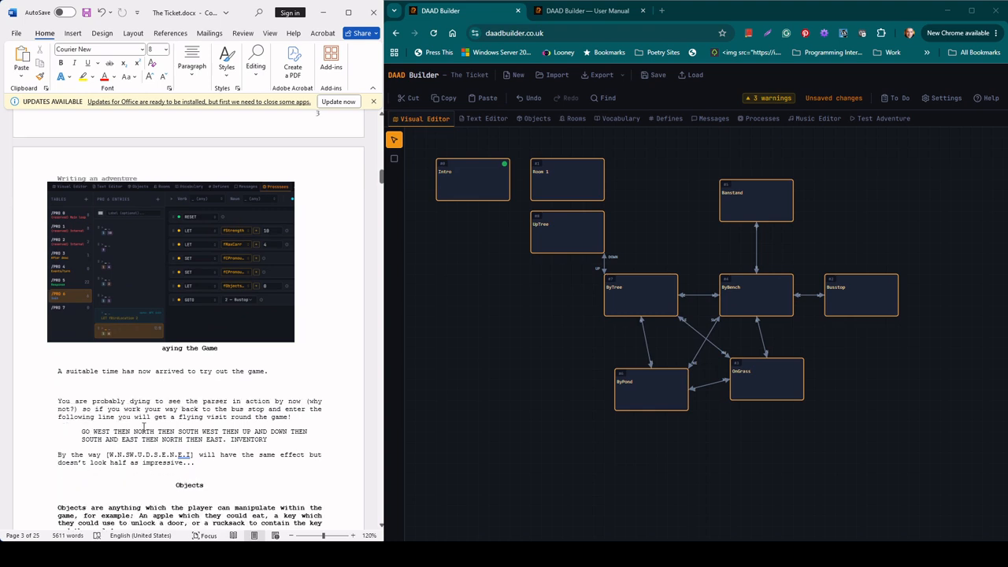
pyautogui.scroll(-4, 144, 426)
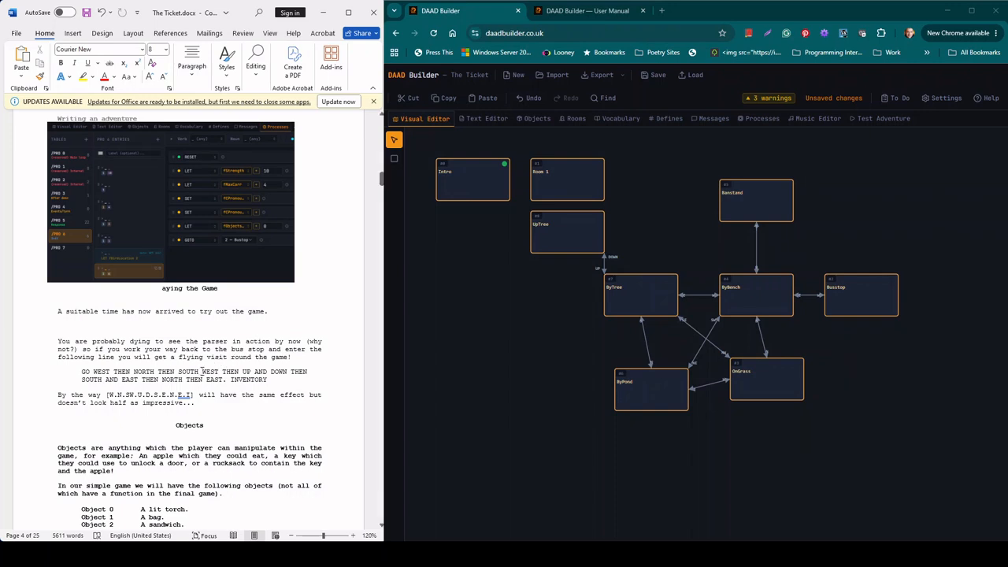
# In the Word document's sample walkthrough, insert "THRN" between SOUTH and WEST, and a period between S and W in the abbreviated version.
pyautogui.click(204, 372)
pyautogui.write('THRN')
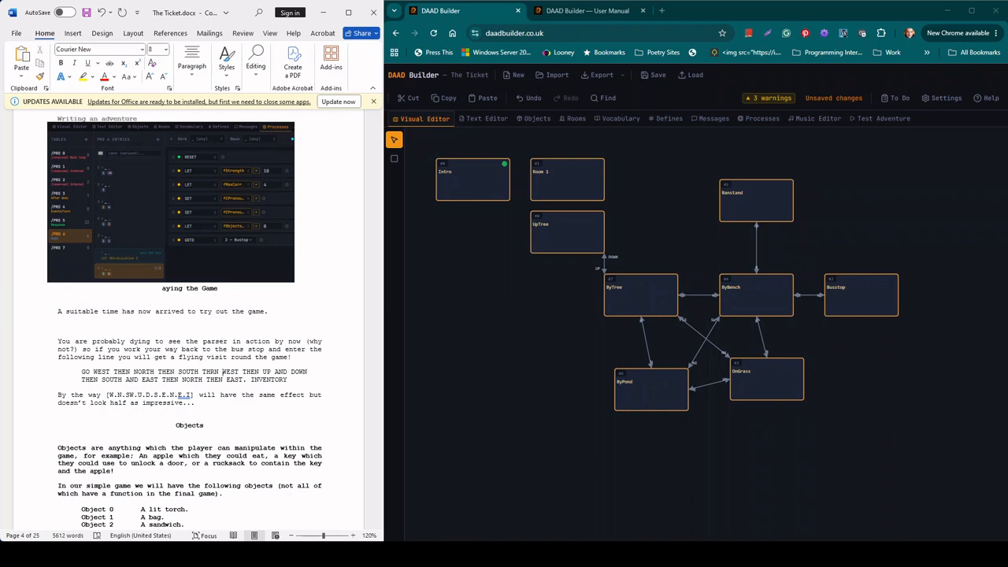
pyautogui.click(129, 396)
pyautogui.write('.')
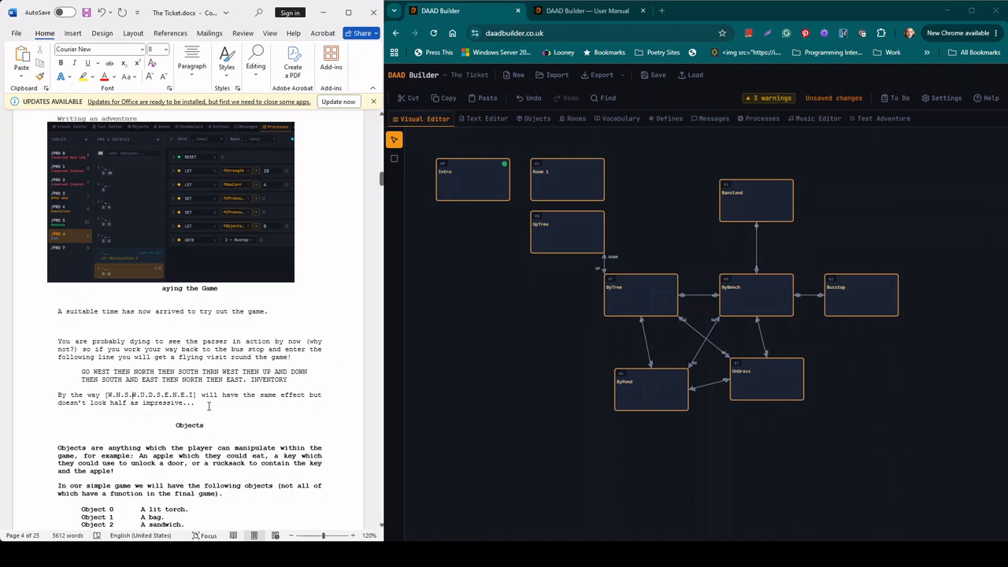
# Copy the full walkthrough from GO WEST through INVENTORY in the Word document.
pyautogui.click(210, 405)
pyautogui.moveTo(288, 380); pyautogui.dragTo(82, 371)
pyautogui.hotkey('ctrl', 'c')
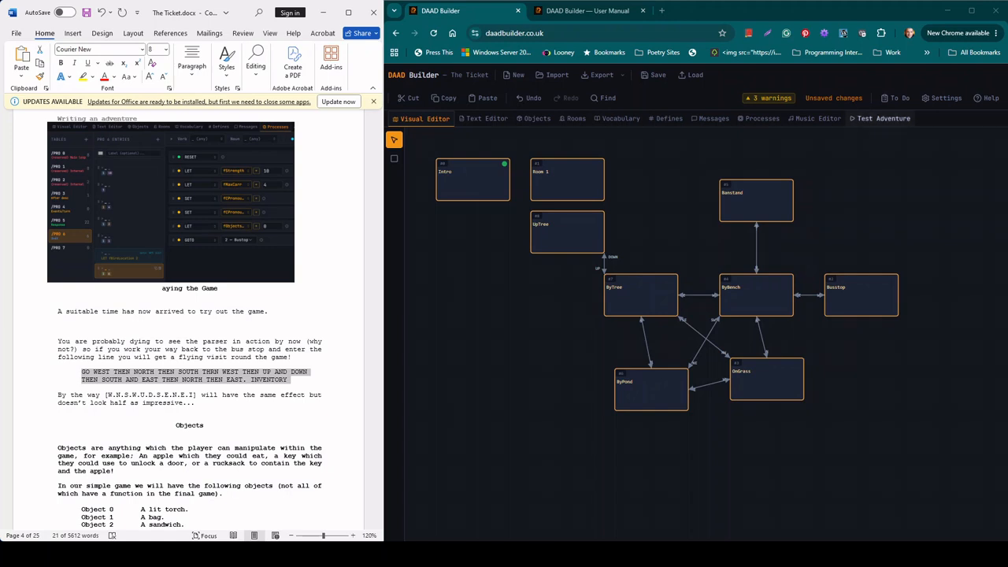
# Start a test play of the adventure, continue past the intro, and enter the copied walkthrough from GO WEST through INVENTORY.
pyautogui.click(870, 119)
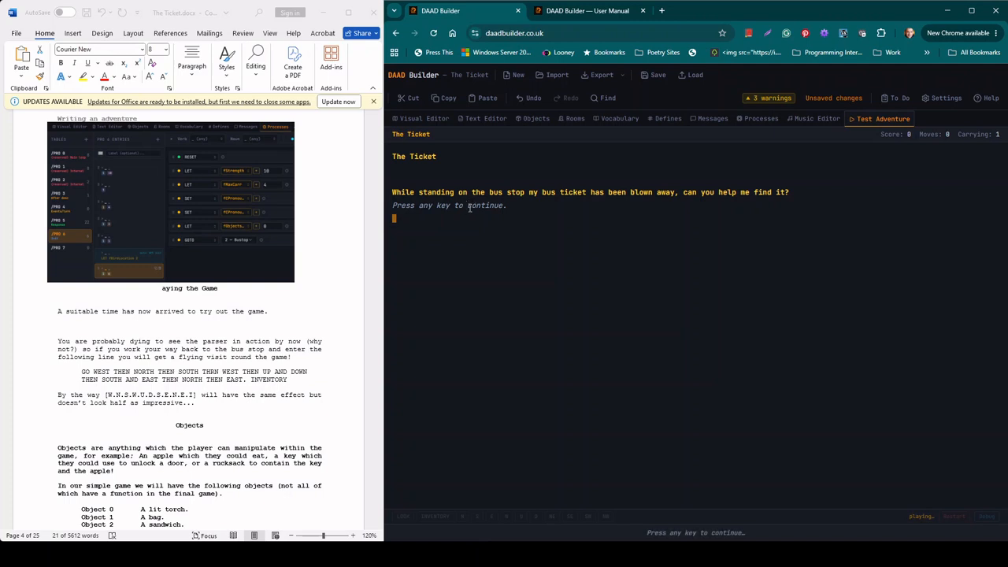
pyautogui.click(694, 531)
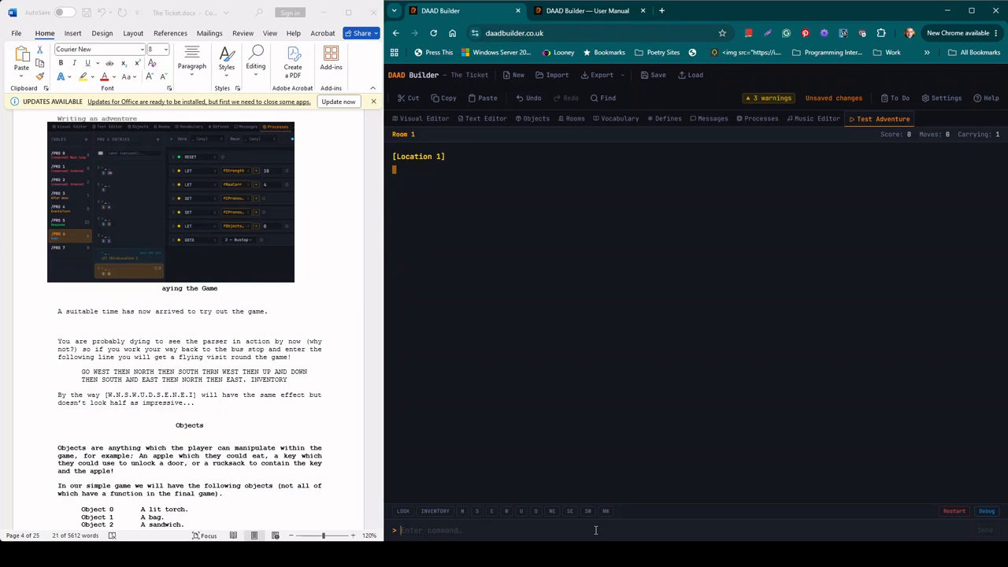
pyautogui.write('GO WEST THEN NORTH THEN SOUTH THRN WEST THEN UP AND DOWN THEN SOUTH AND EAST THEN NORTH THEN EAST, INVENTORY')
pyautogui.press('Return')
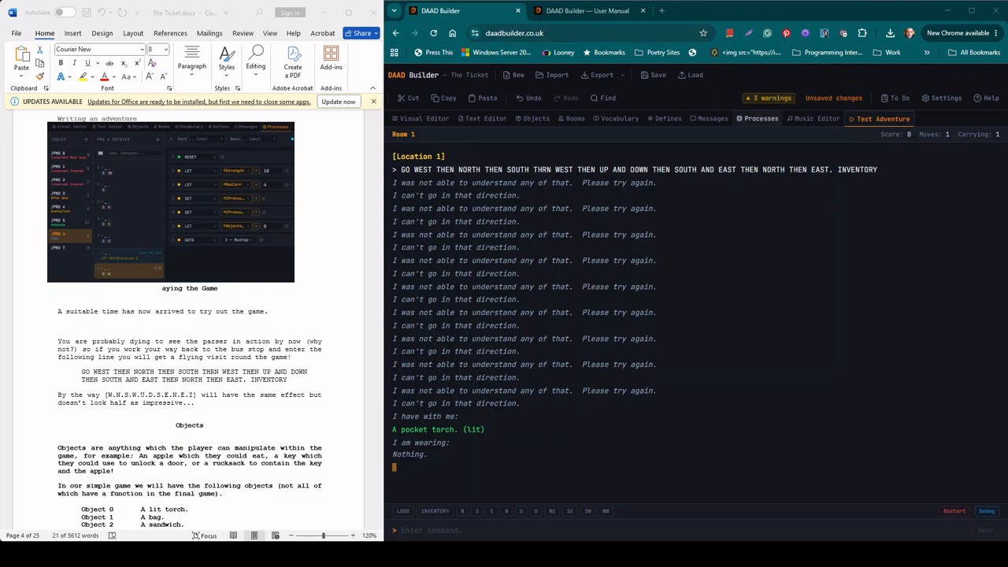
# In the last entry of process table 6 (Init), set the GOTO destination to room 2, Busstop.
pyautogui.click(761, 118)
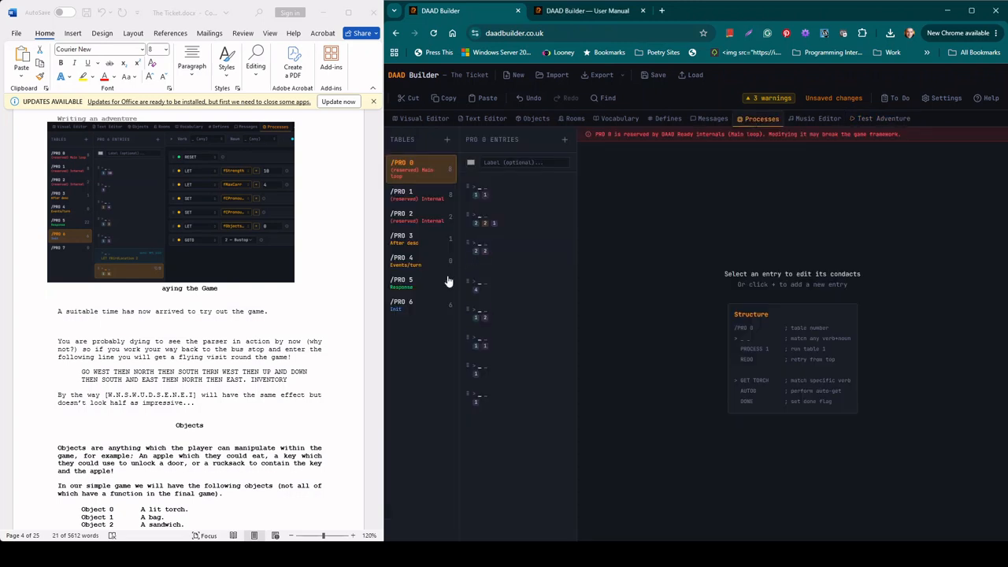
pyautogui.click(404, 306)
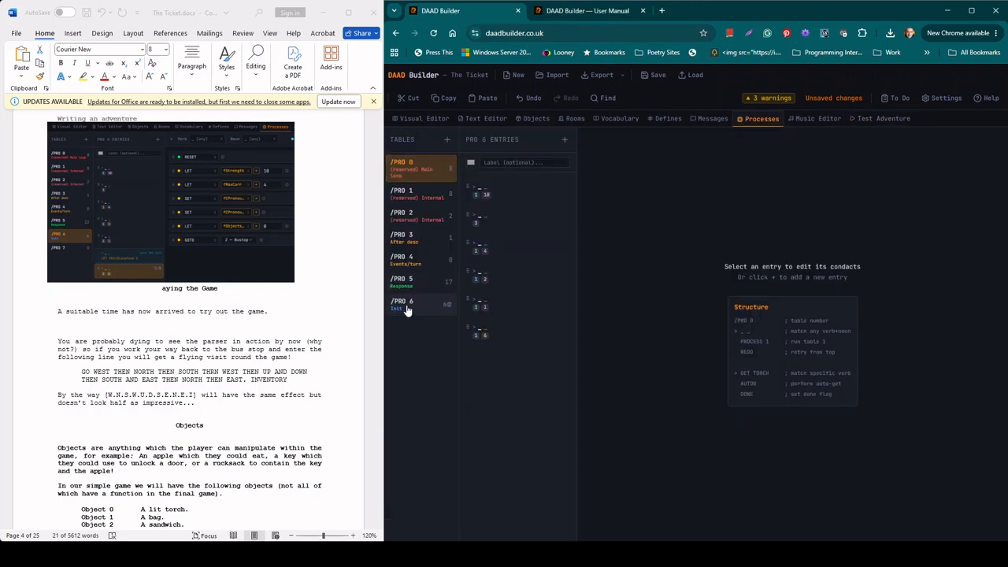
pyautogui.click(508, 329)
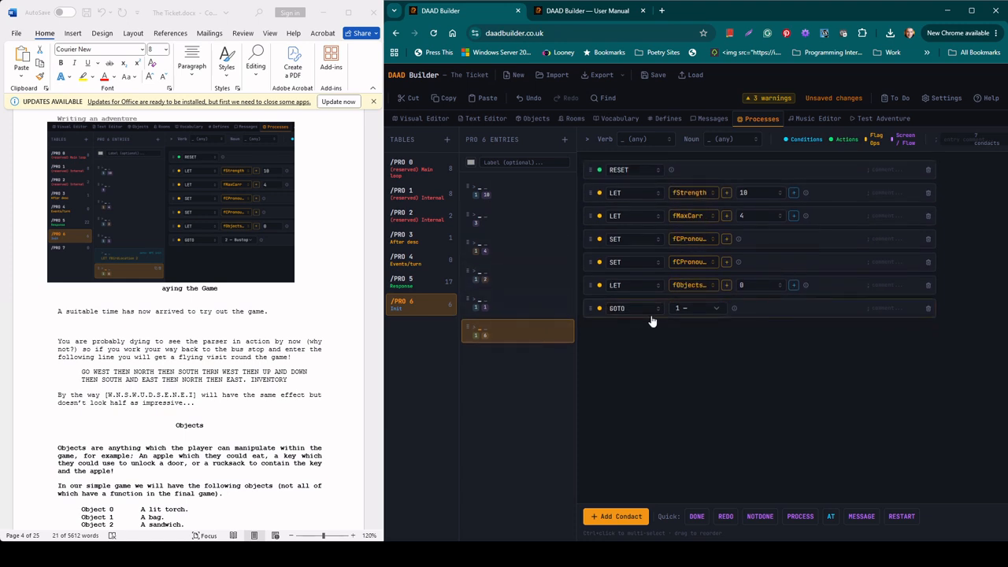
pyautogui.click(716, 308)
pyautogui.moveTo(712, 411)
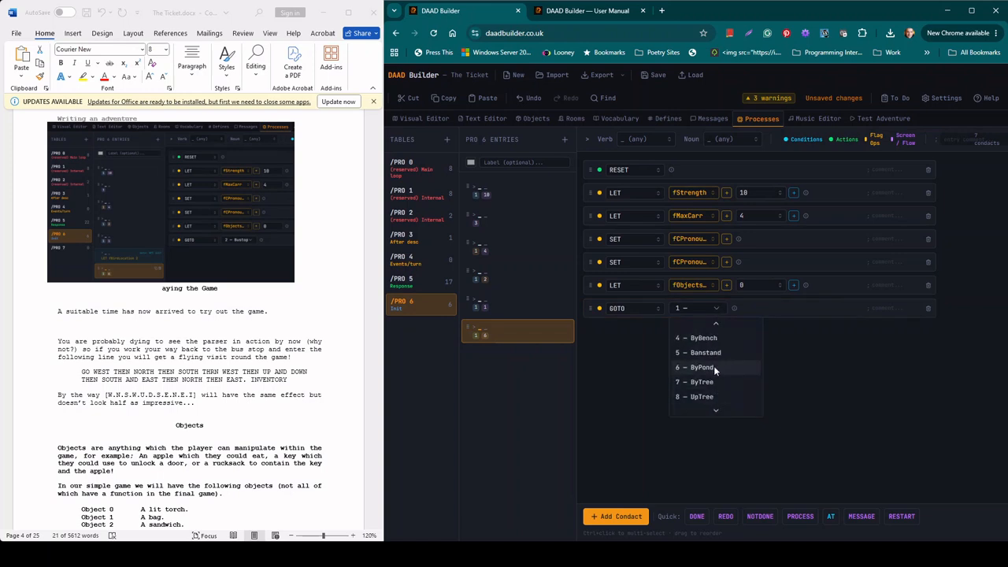
pyautogui.click(712, 340)
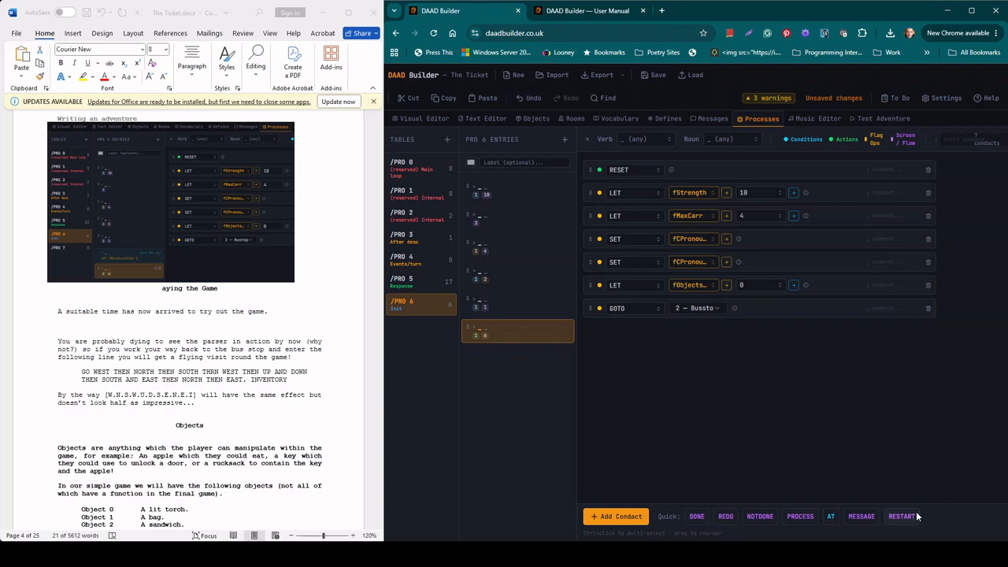
# Test the adventure again from the bus stop by continuing past the intro and submitting the copied walkthrough line.
pyautogui.click(888, 119)
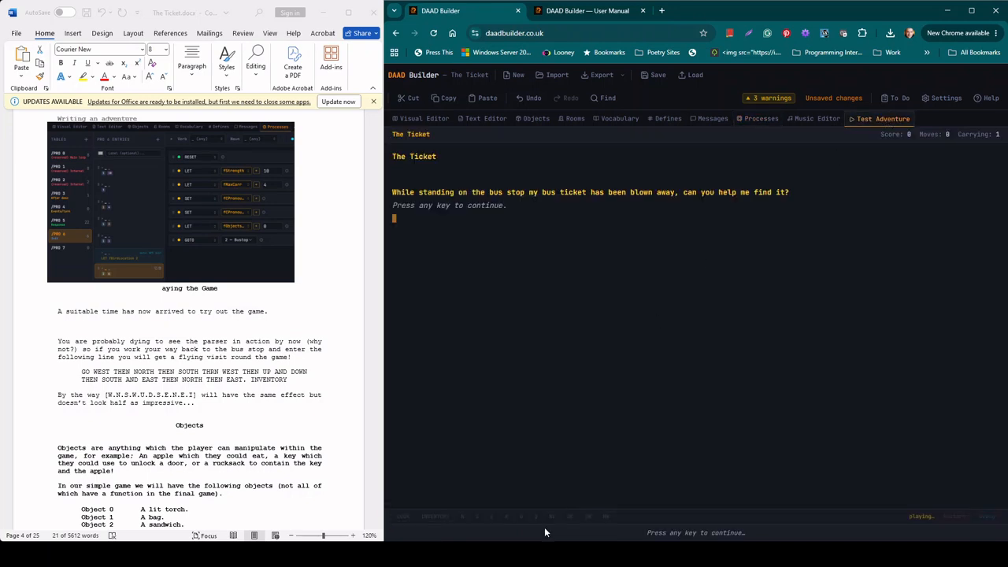
pyautogui.click(636, 535)
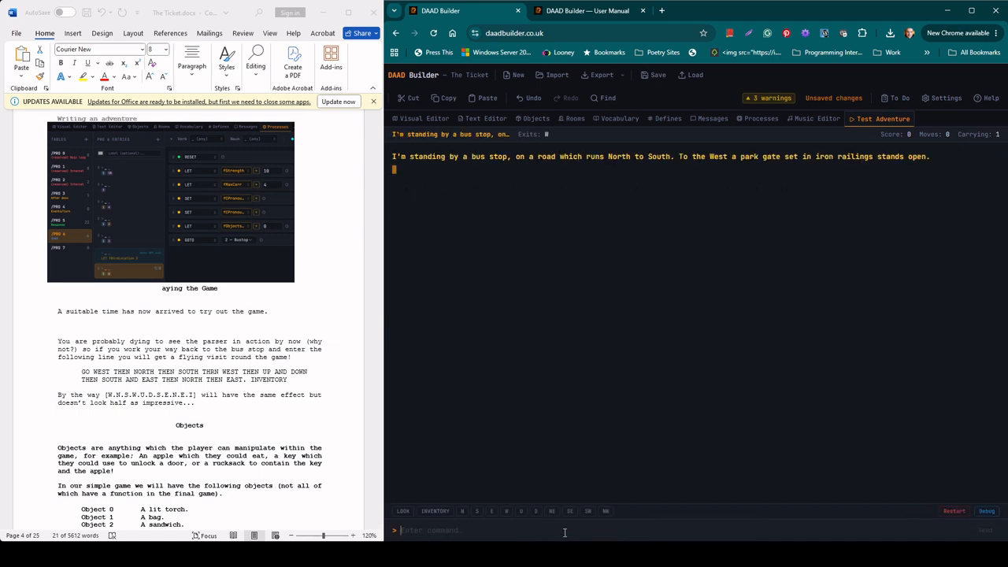
pyautogui.hotkey('ctrl', 'v')
pyautogui.press('Return')
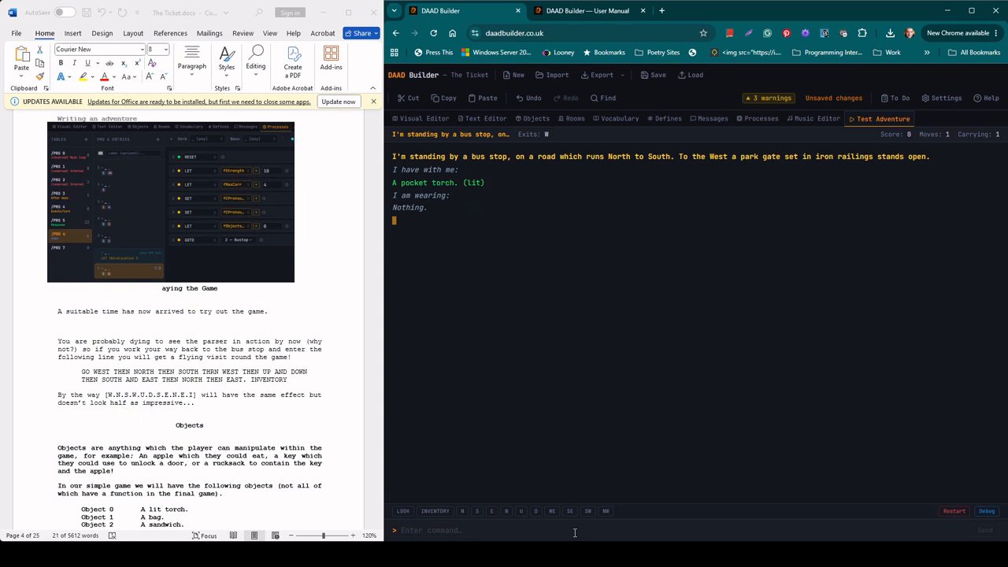